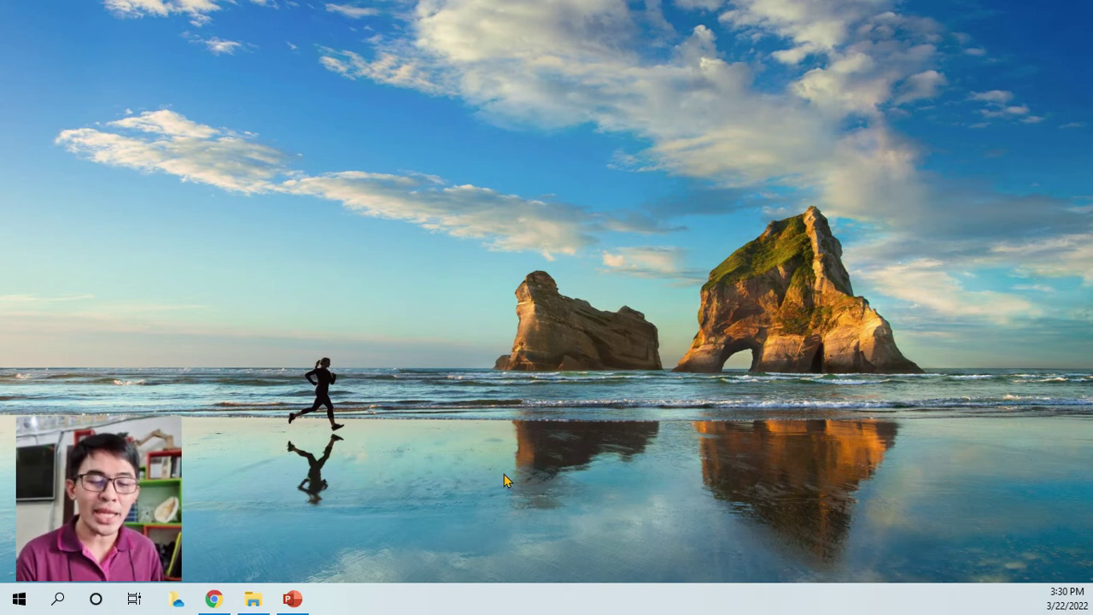
Launch PowerPoint from the taskbar with a new blank presentation
left_click(299, 602)
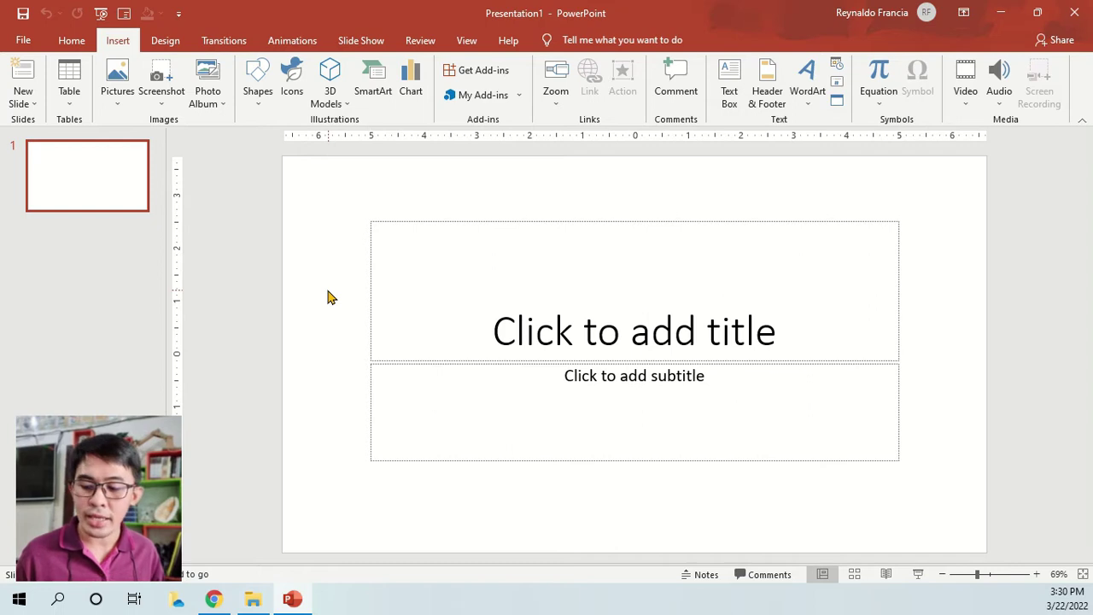
Delete the title and subtitle placeholders so the first slide is blank
key("ctrl+a")
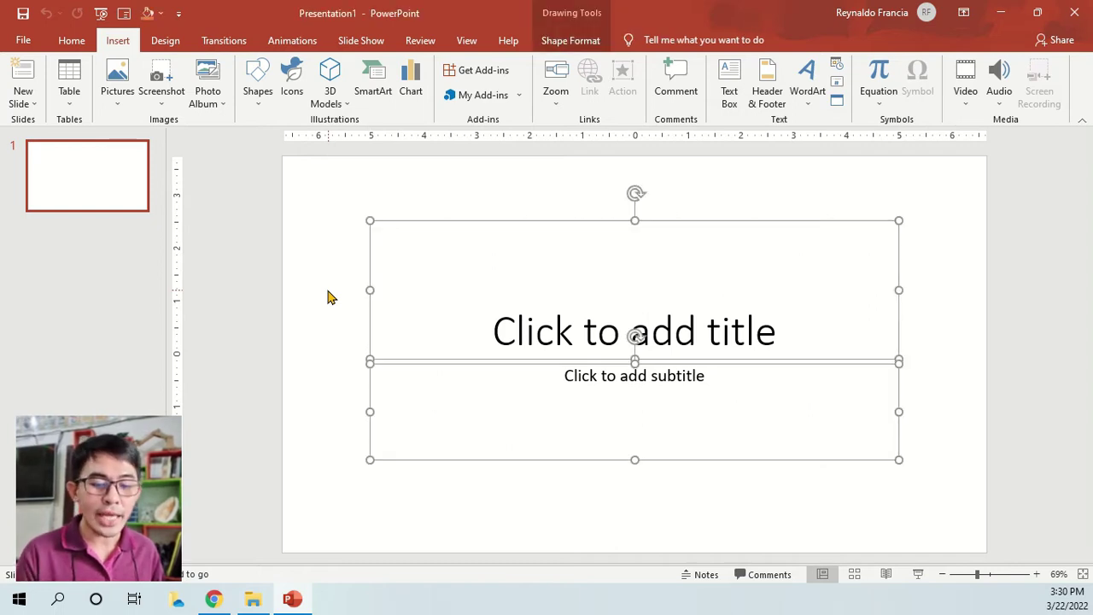
key("Delete")
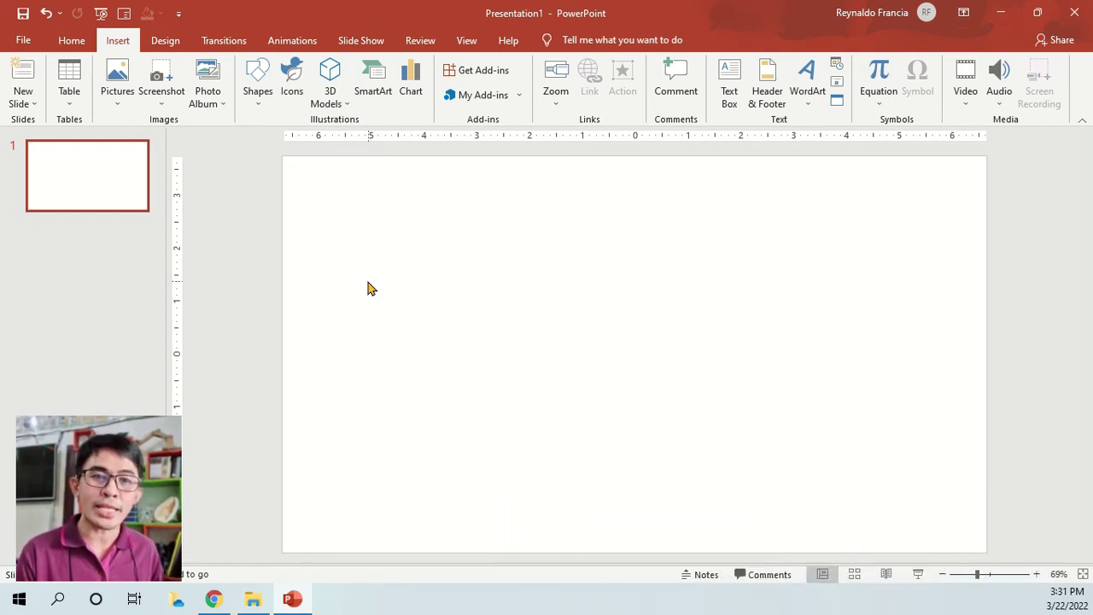
left_click(166, 42)
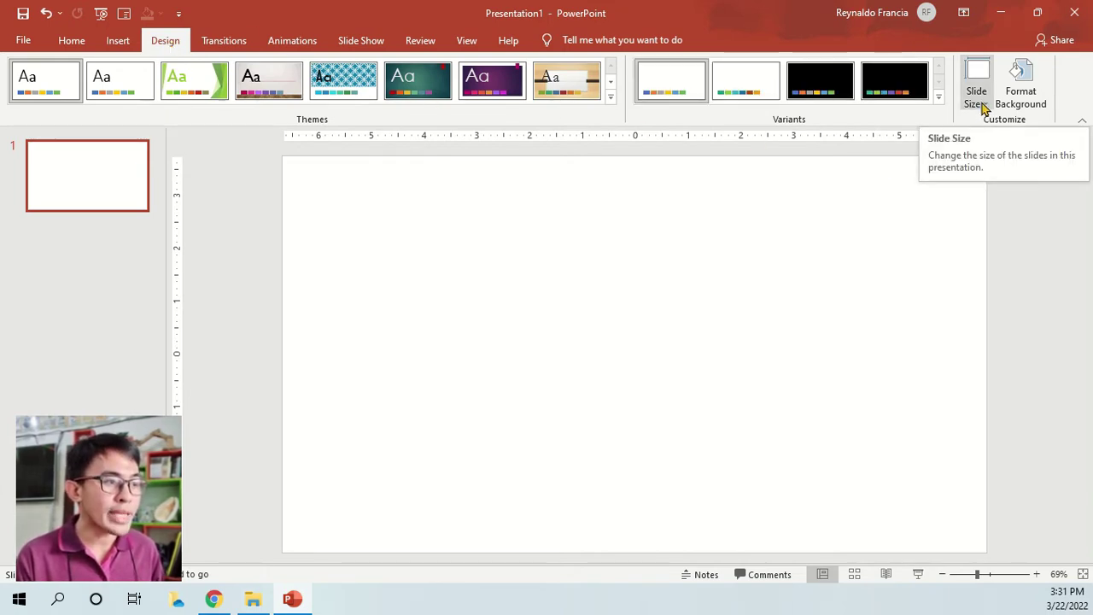
Set the slide size to A4 Paper (210x297 mm), portrait, using Ensure Fit
left_click(982, 106)
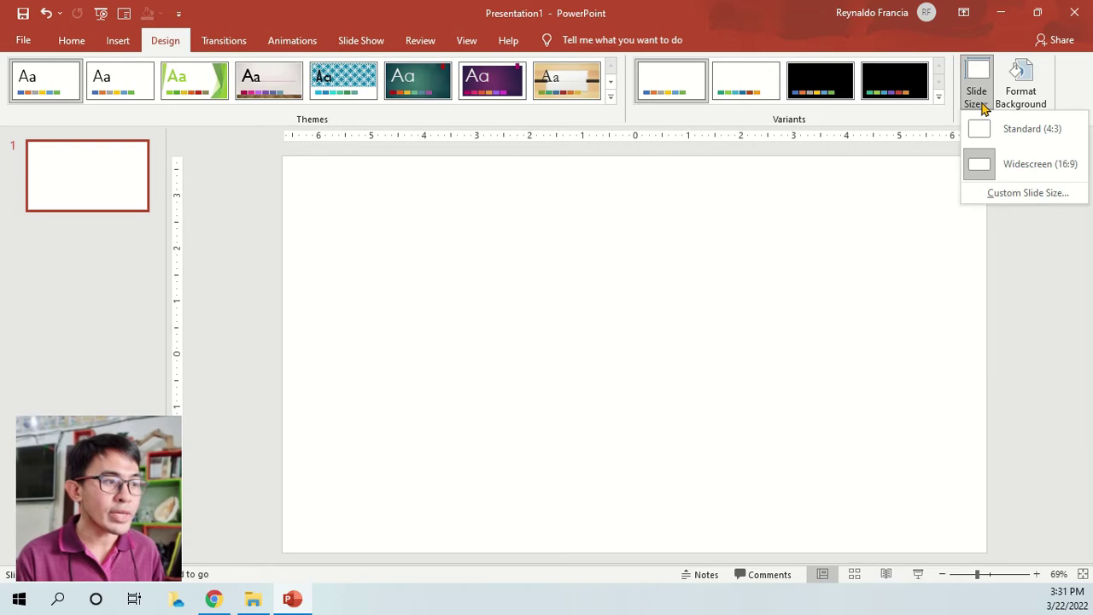
left_click(1006, 194)
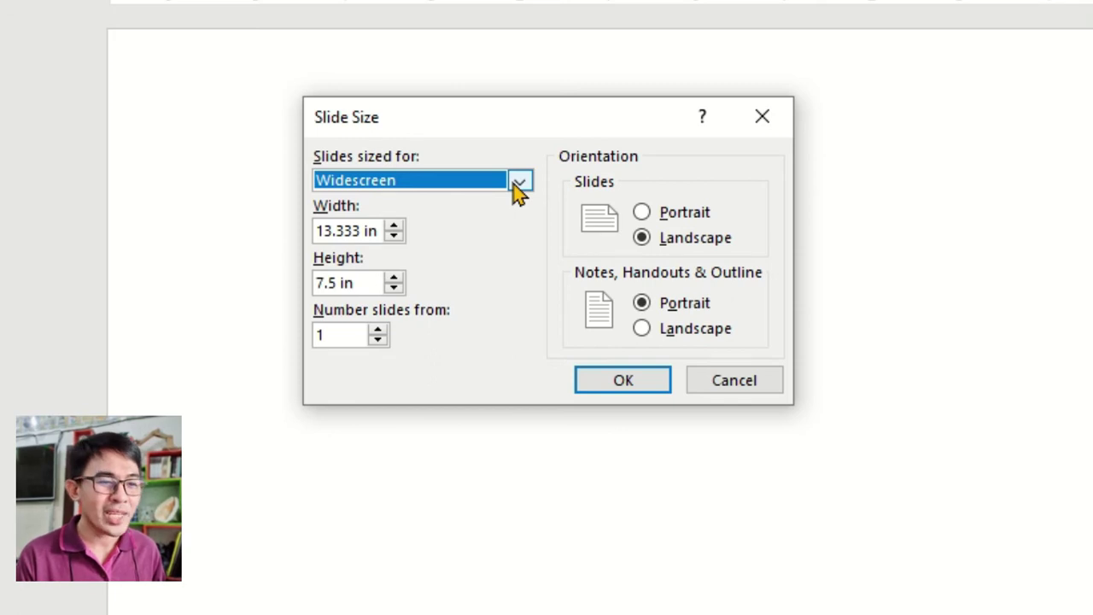
left_click(518, 182)
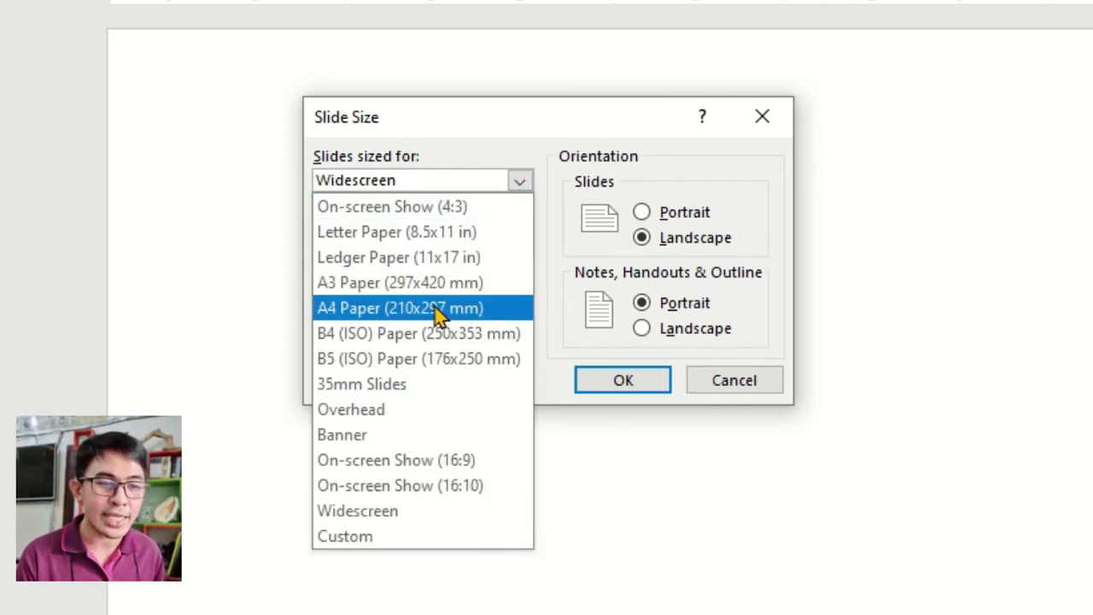
left_click(438, 314)
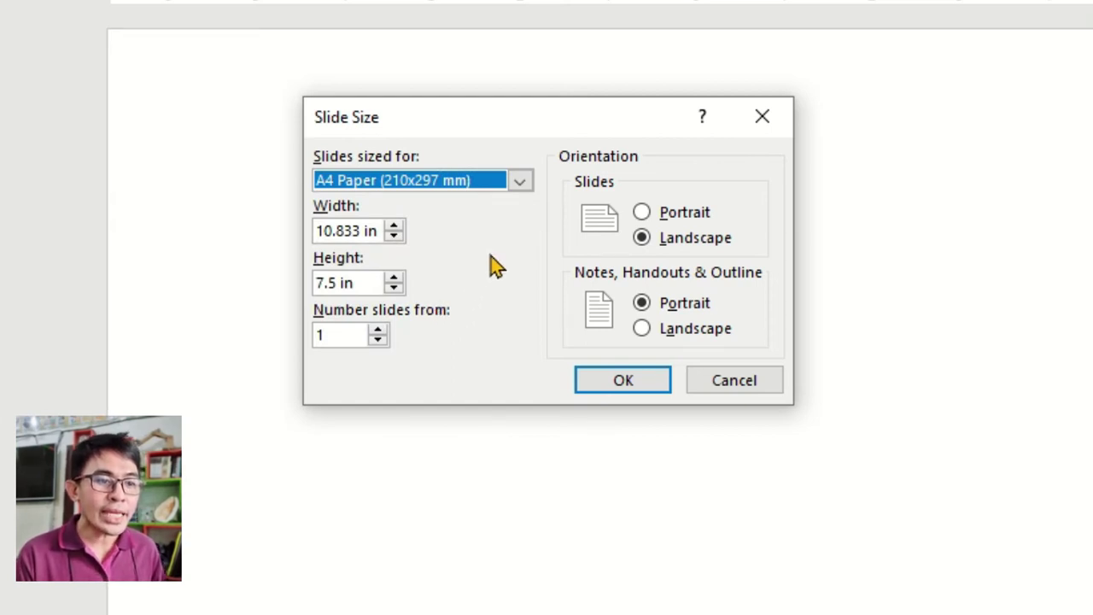
left_click(640, 213)
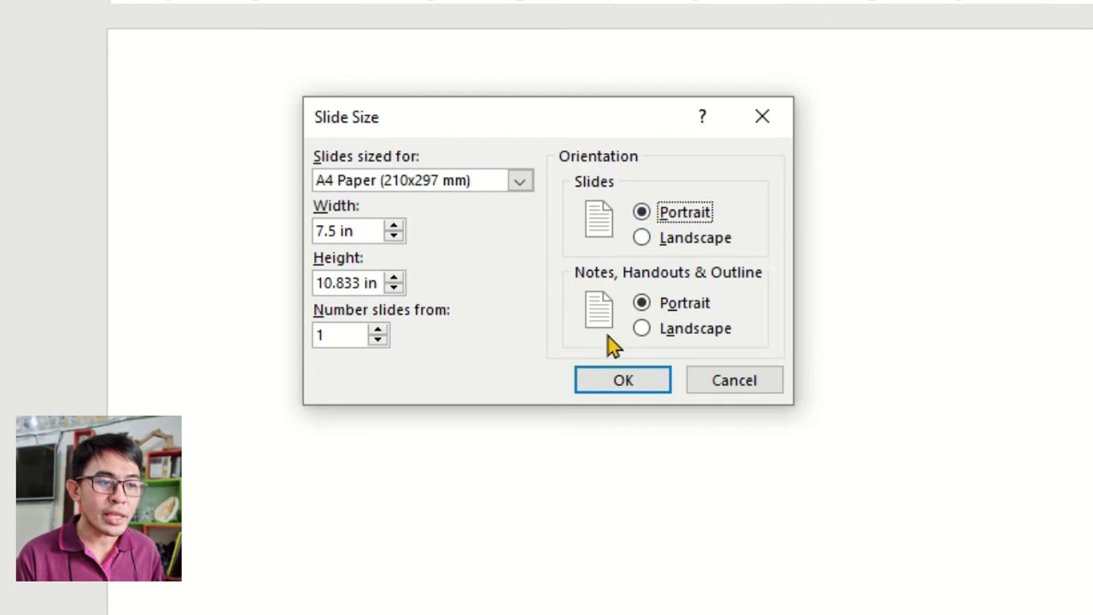
left_click(621, 381)
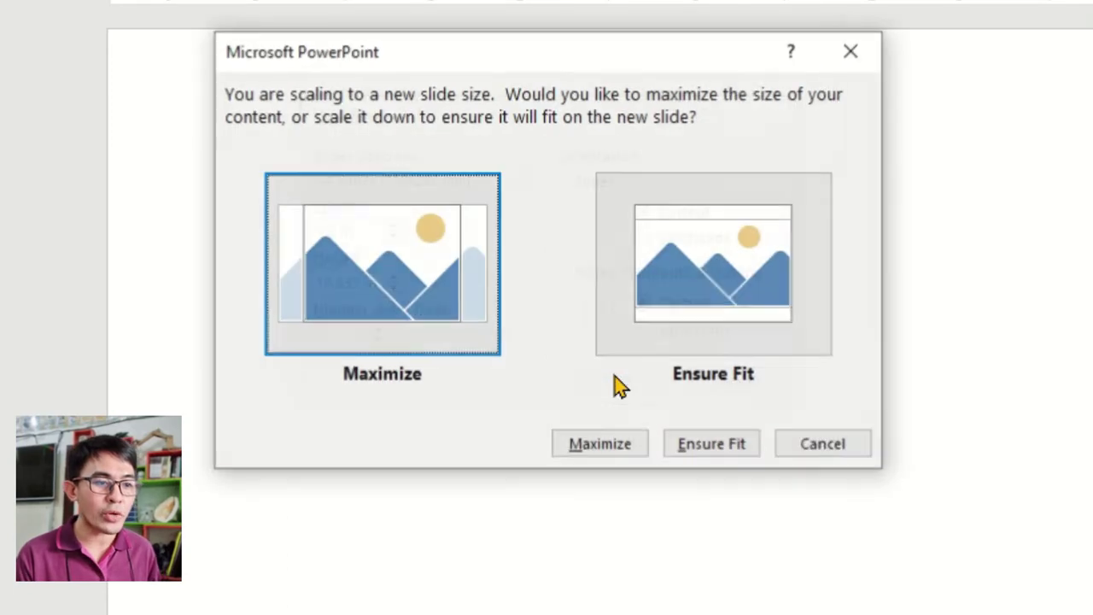
left_click(693, 286)
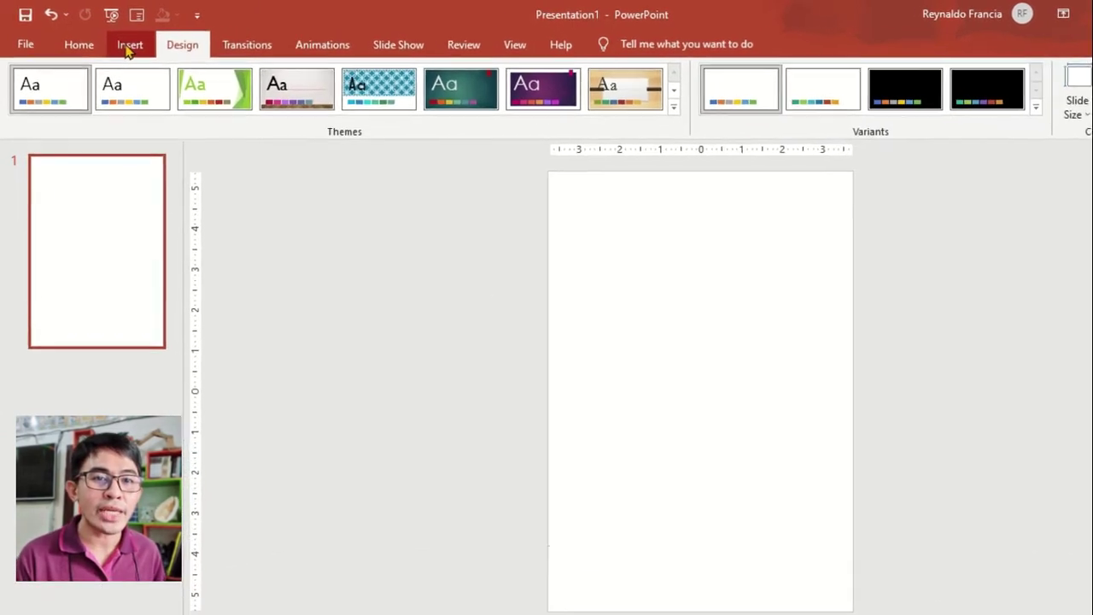
Add a top-left text box reading 'Name: ____________________'
left_click(139, 52)
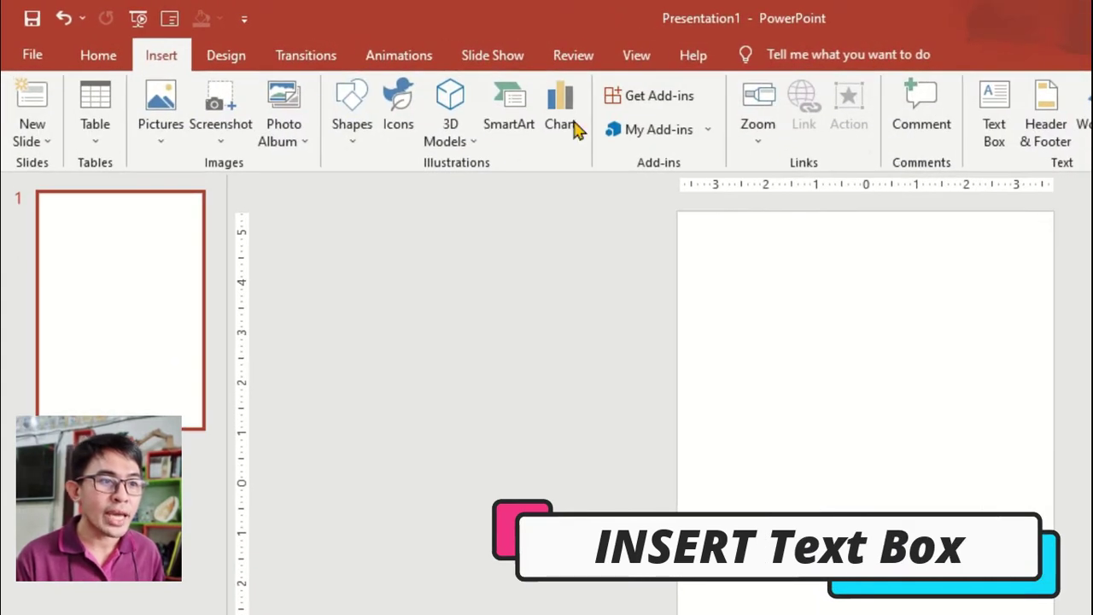
left_click(994, 124)
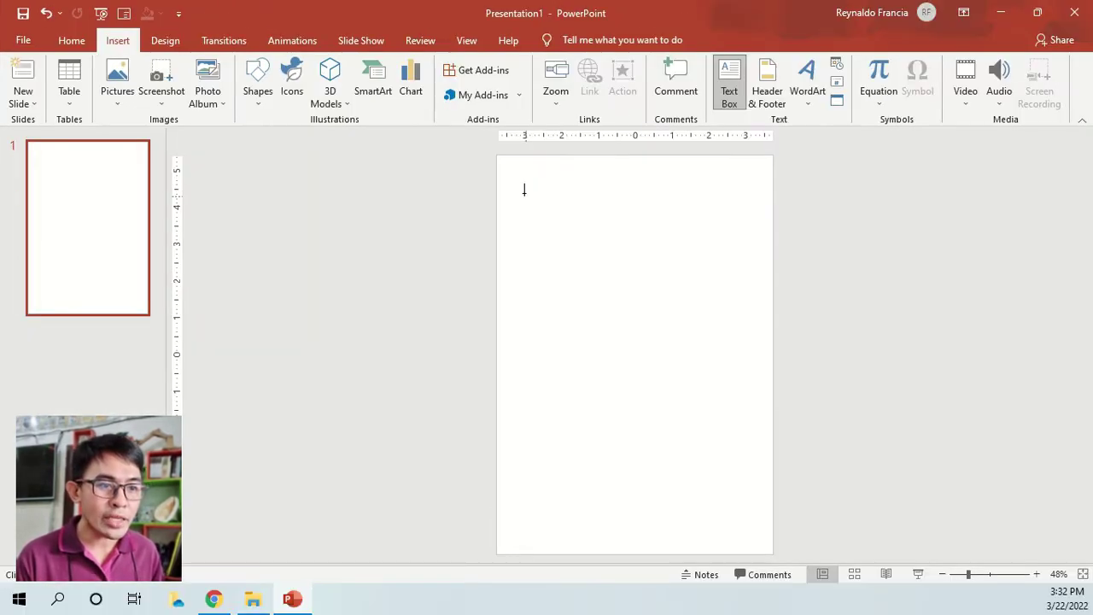
left_click(522, 190)
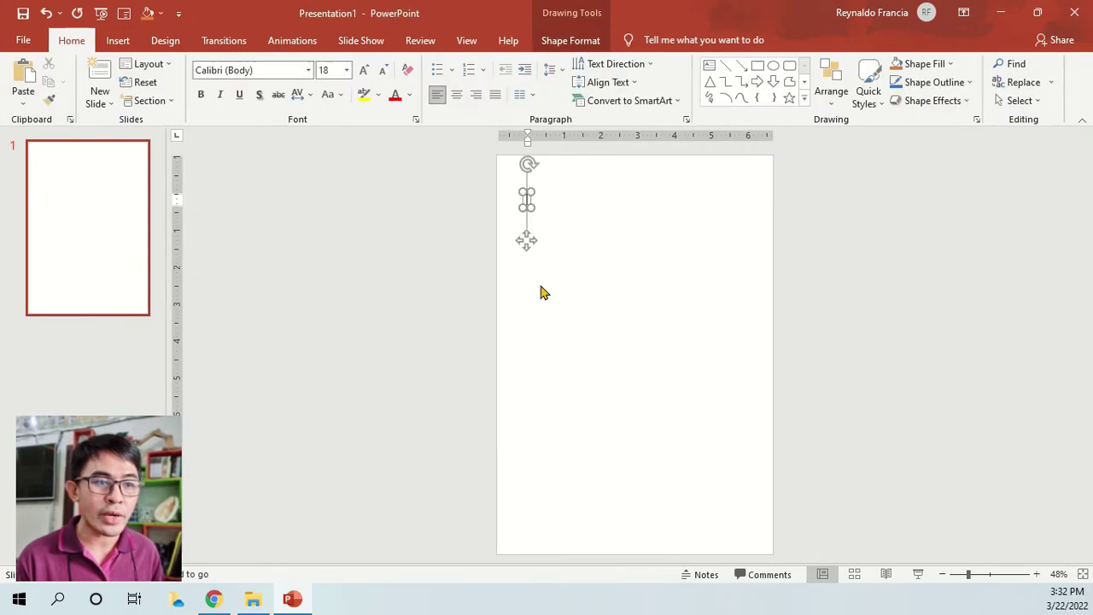
scroll(551, 324, "up", 10)
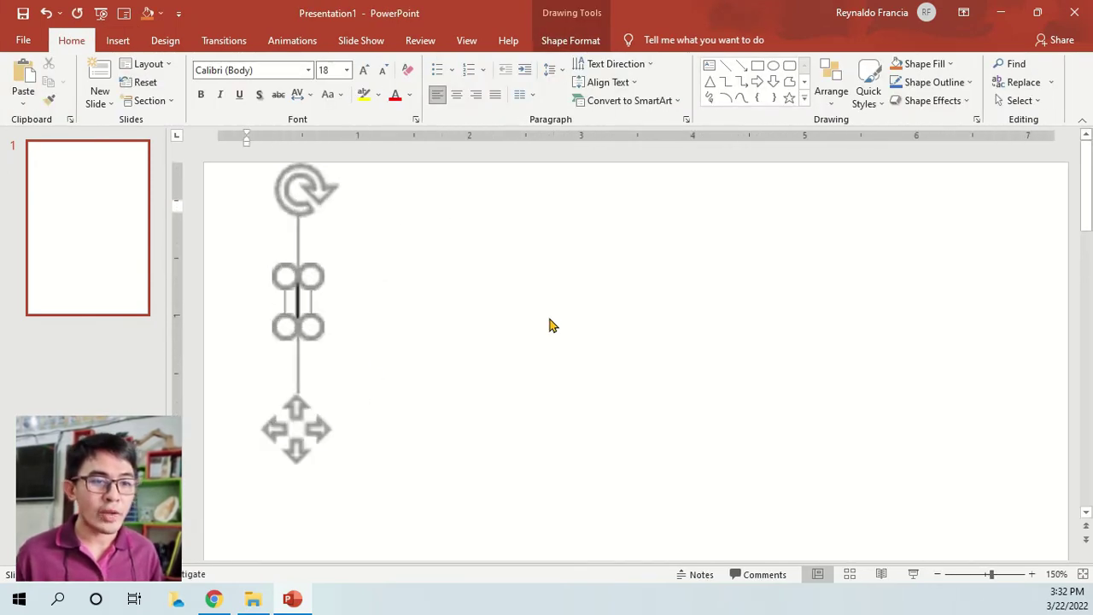
type("N")
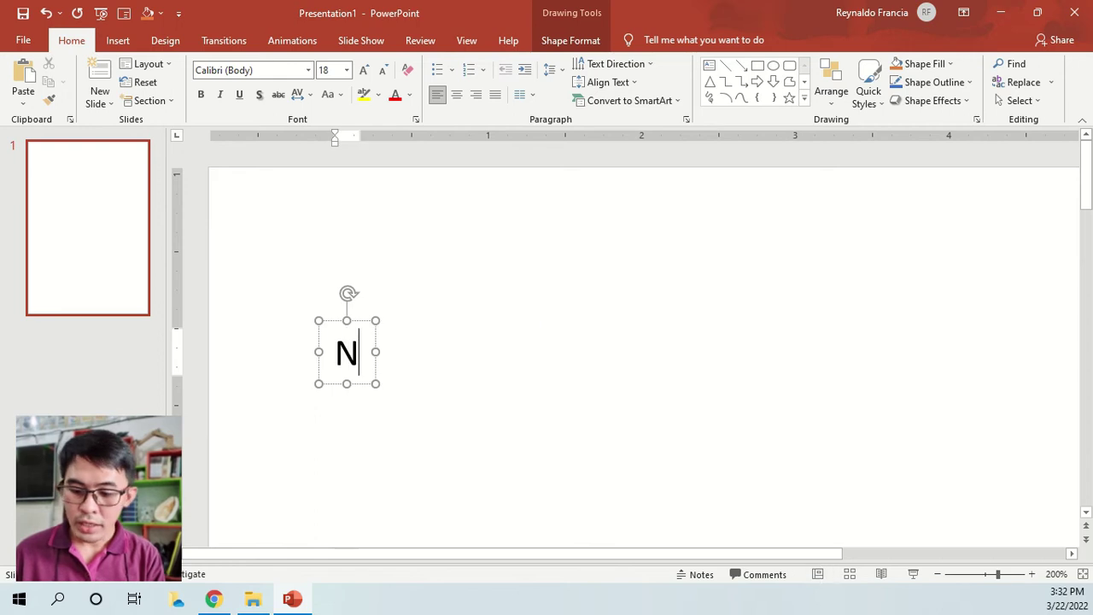
type("ame: ")
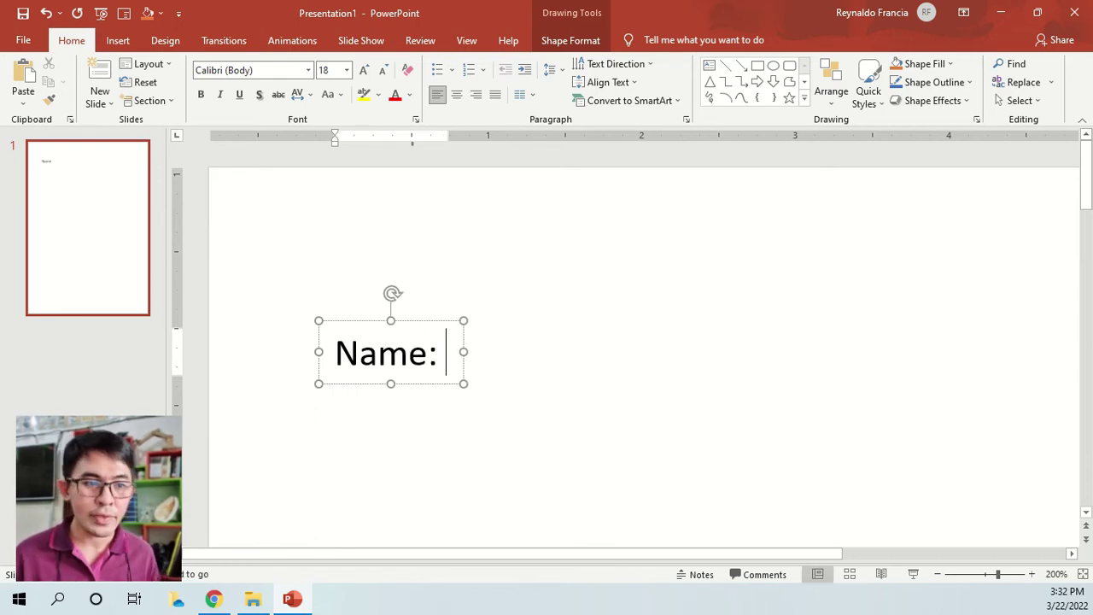
type("_________")
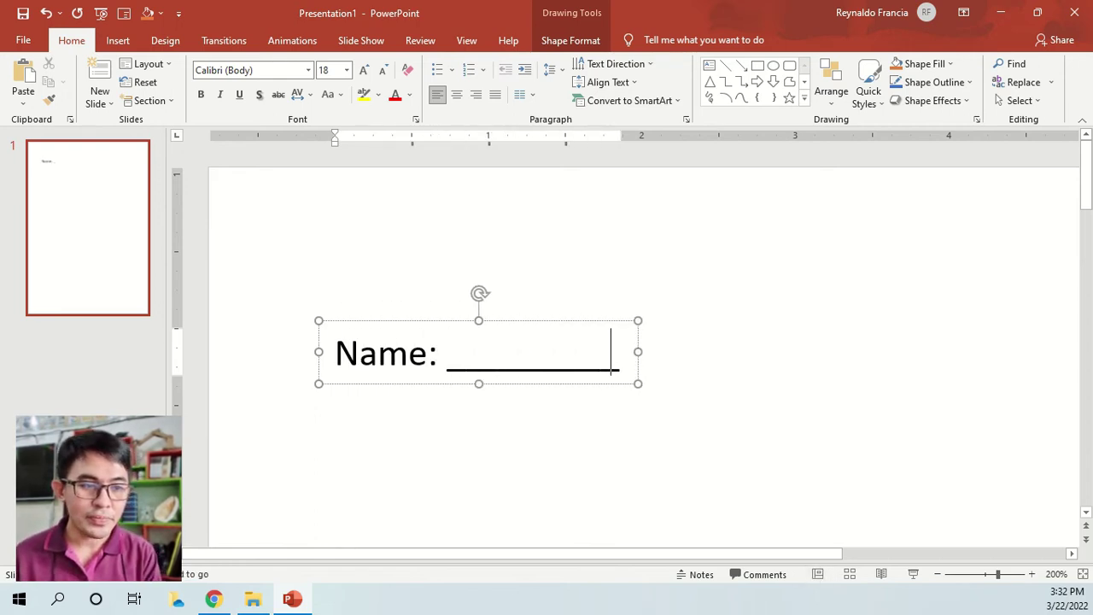
type("___________")
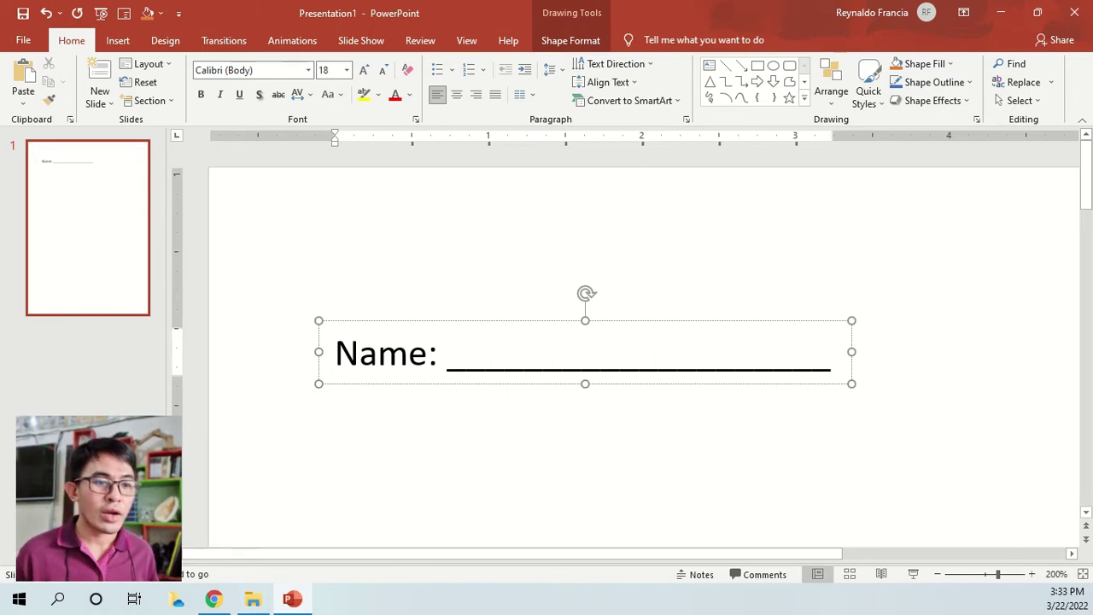
scroll(661, 282, "down", 3)
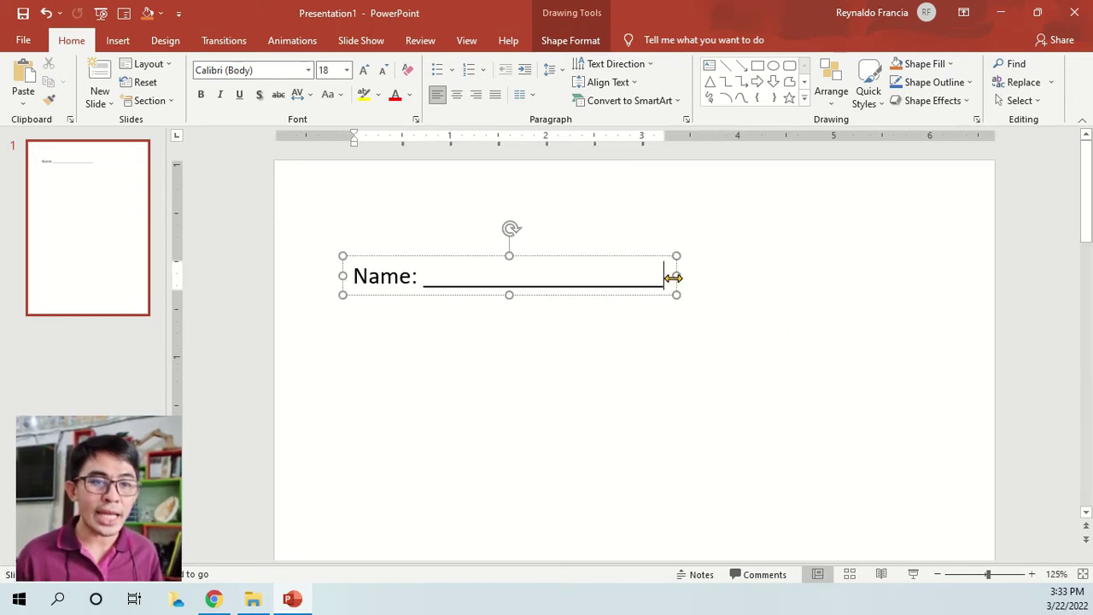
Set the Name line's font to Arial at size 16
left_click(672, 277)
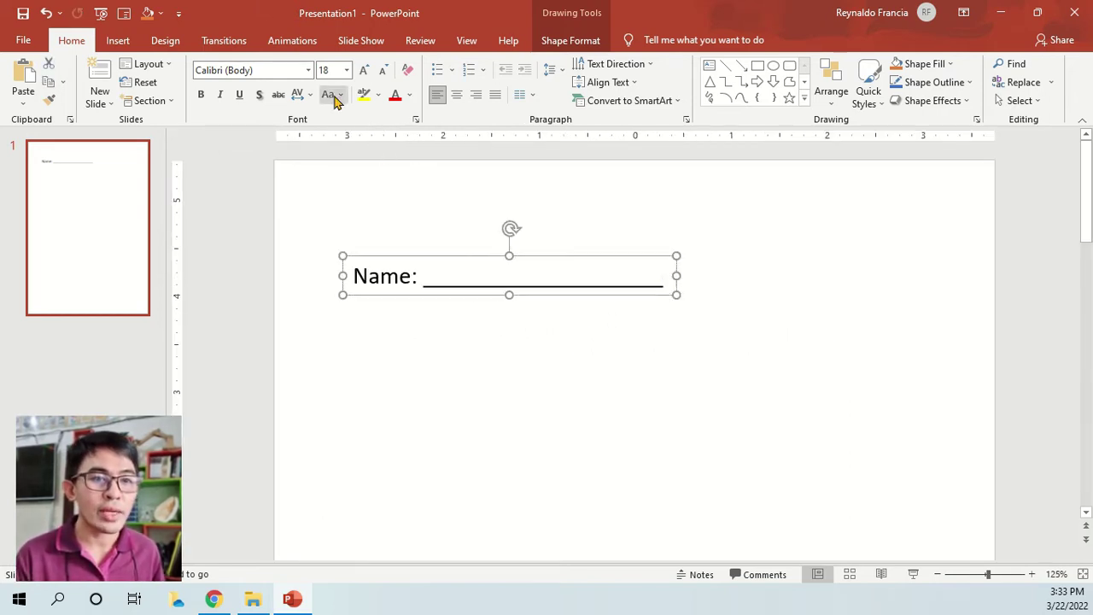
left_click(309, 70)
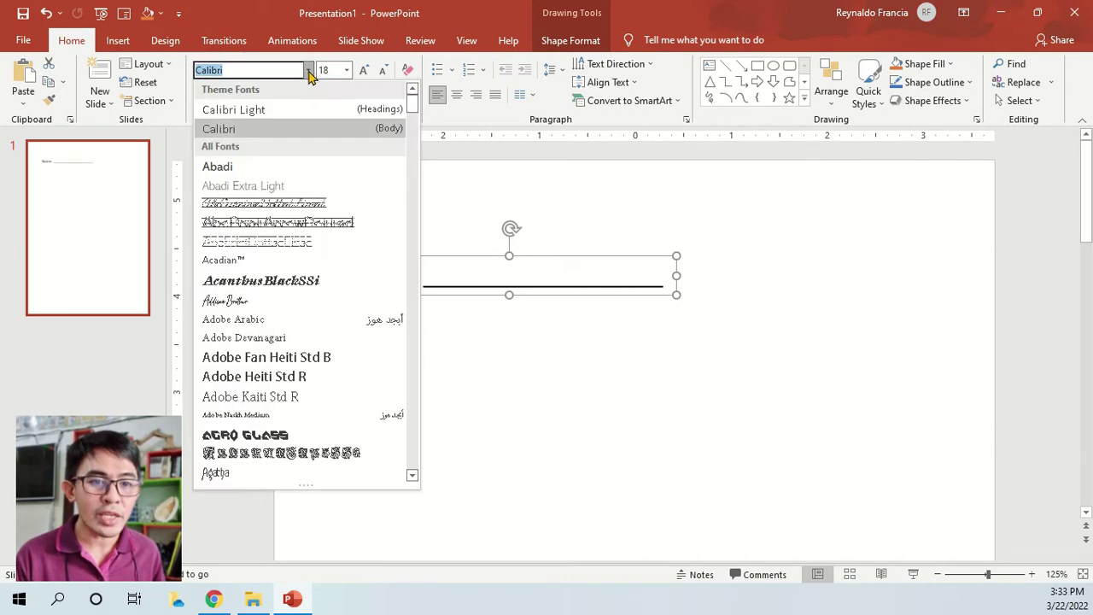
scroll(264, 367, "down", 3)
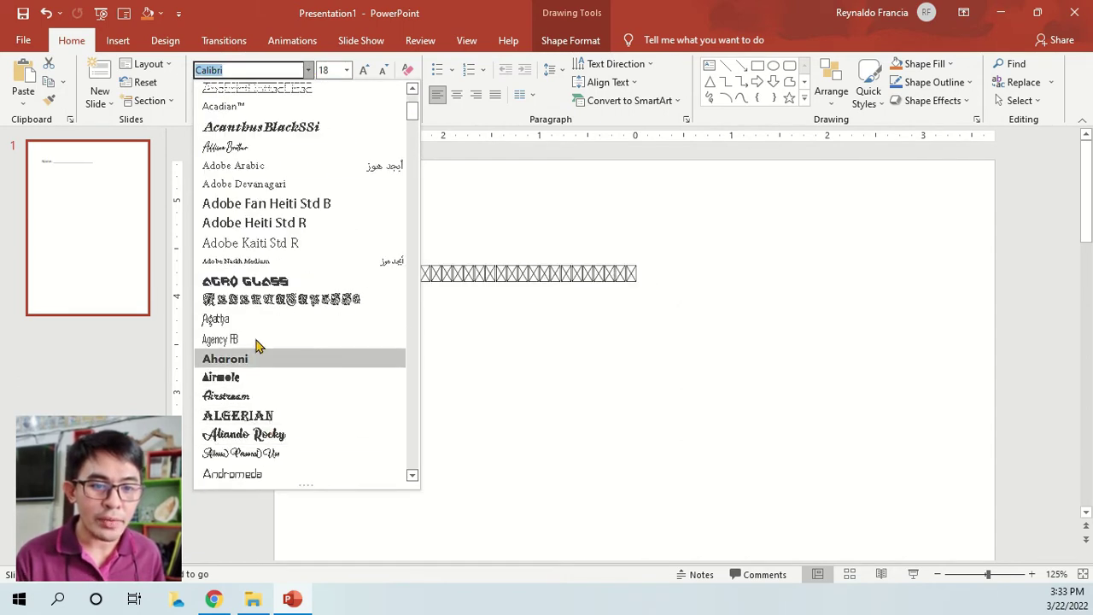
scroll(269, 376, "down", 2)
scroll(286, 399, "down", 2)
left_click(261, 363)
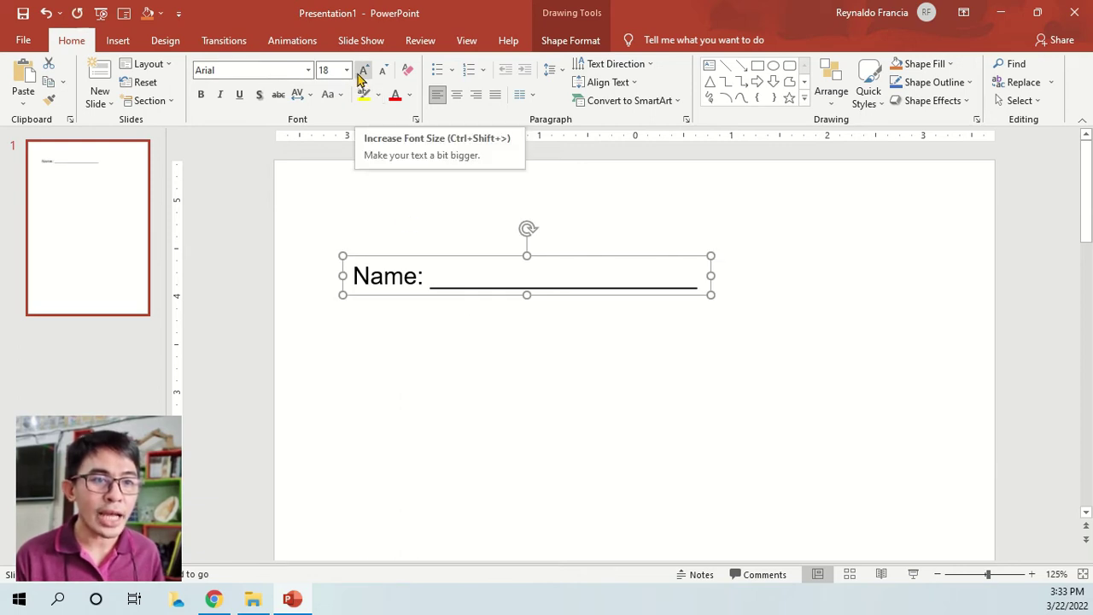
left_click(382, 75)
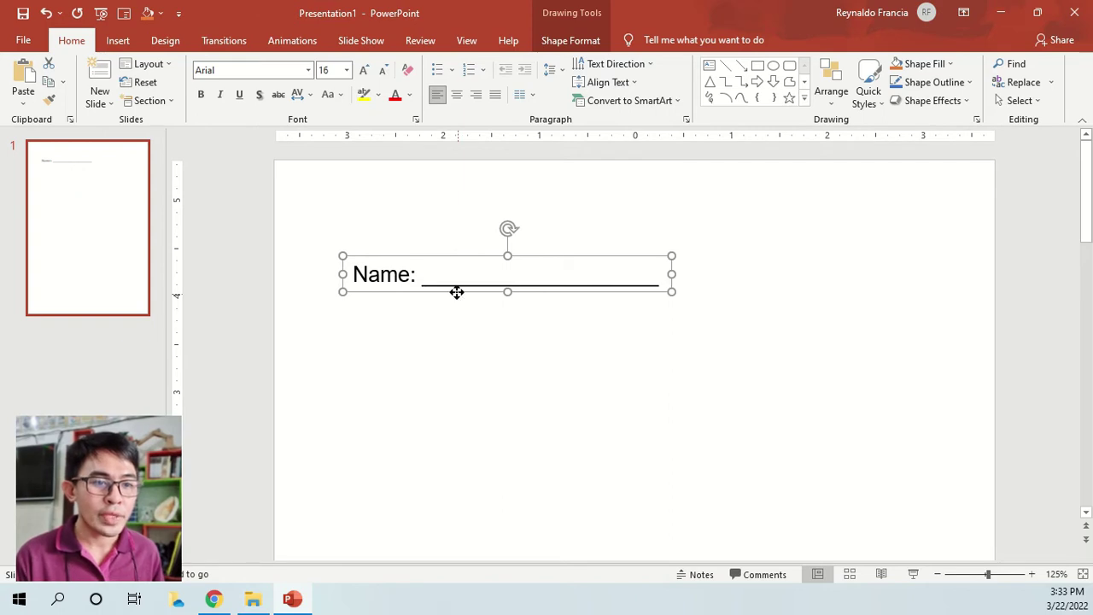
Move the Name box slightly higher and start a new line beneath it
left_click_drag(457, 292, 460, 266)
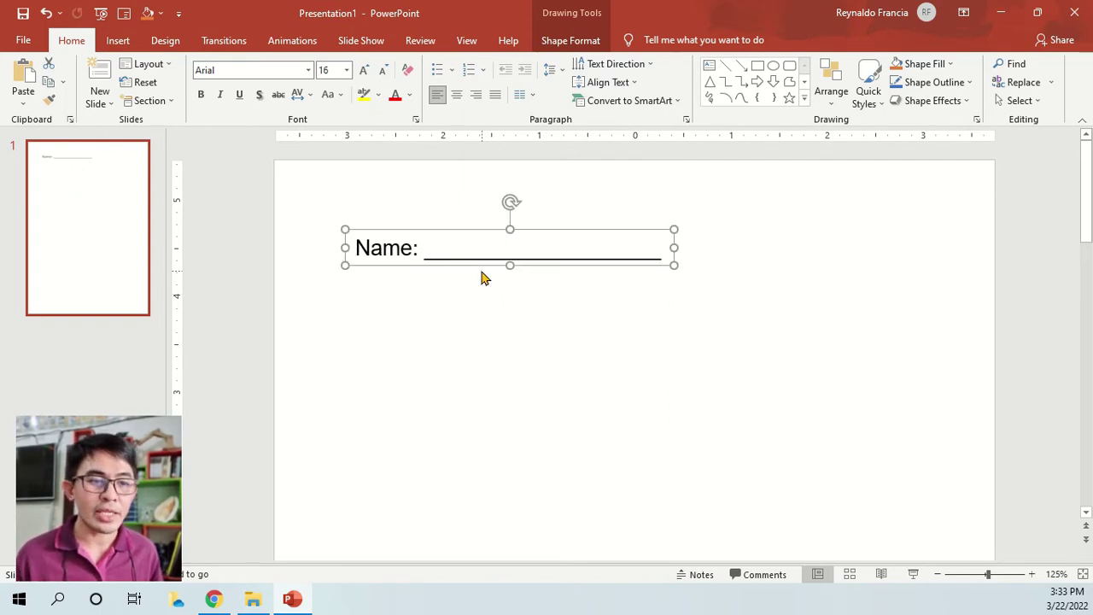
scroll(482, 278, "down", 5)
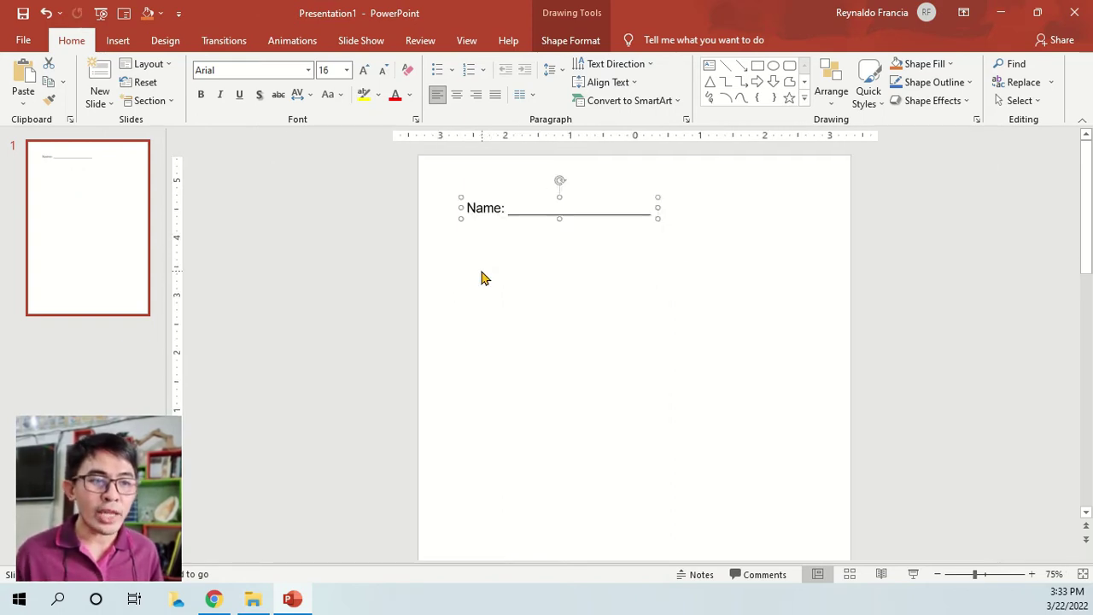
left_click(645, 208)
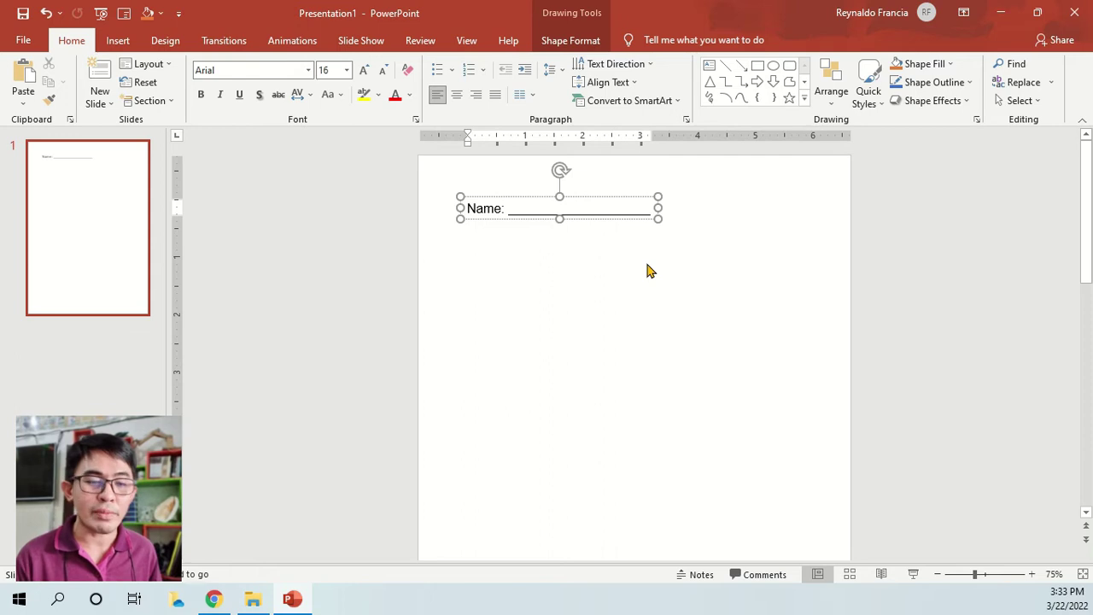
key("Return")
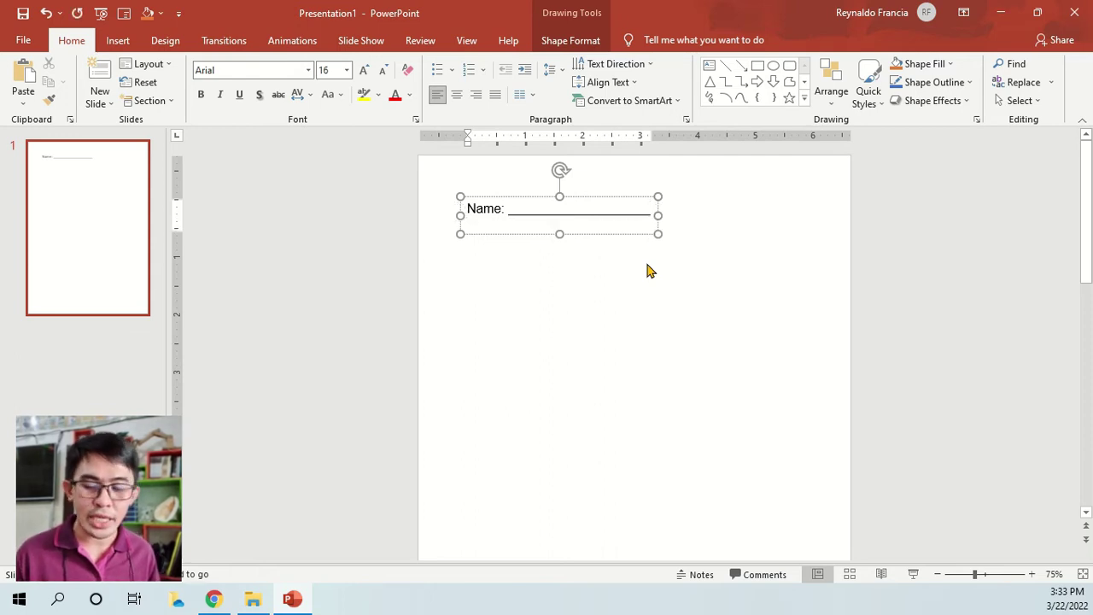
Type 'Grade and Section: _____' on the second line and widen the header box
type("Grade")
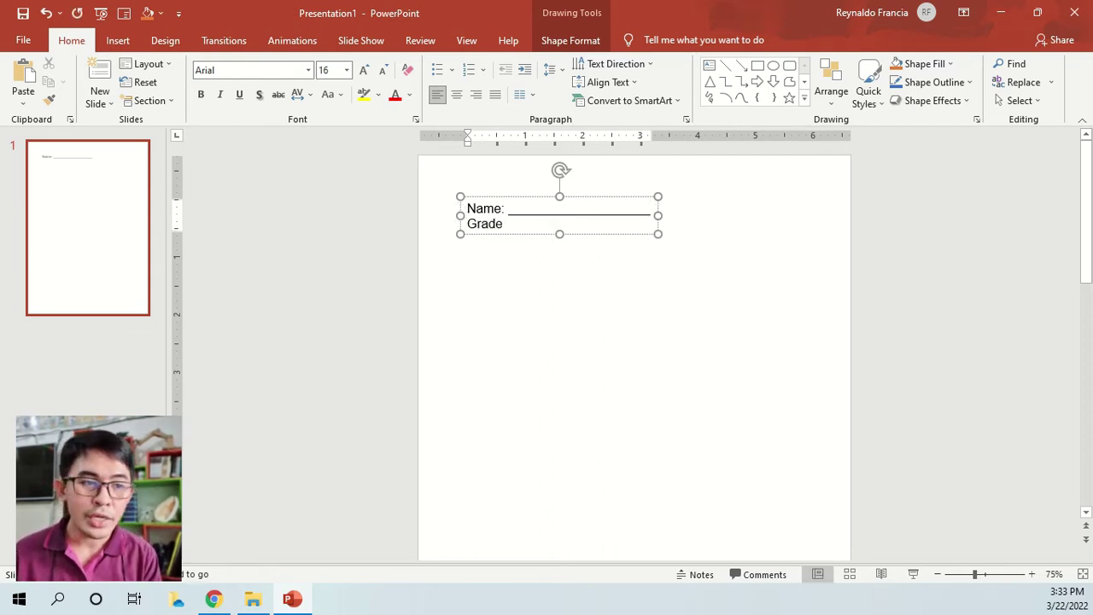
type(" and Section: ")
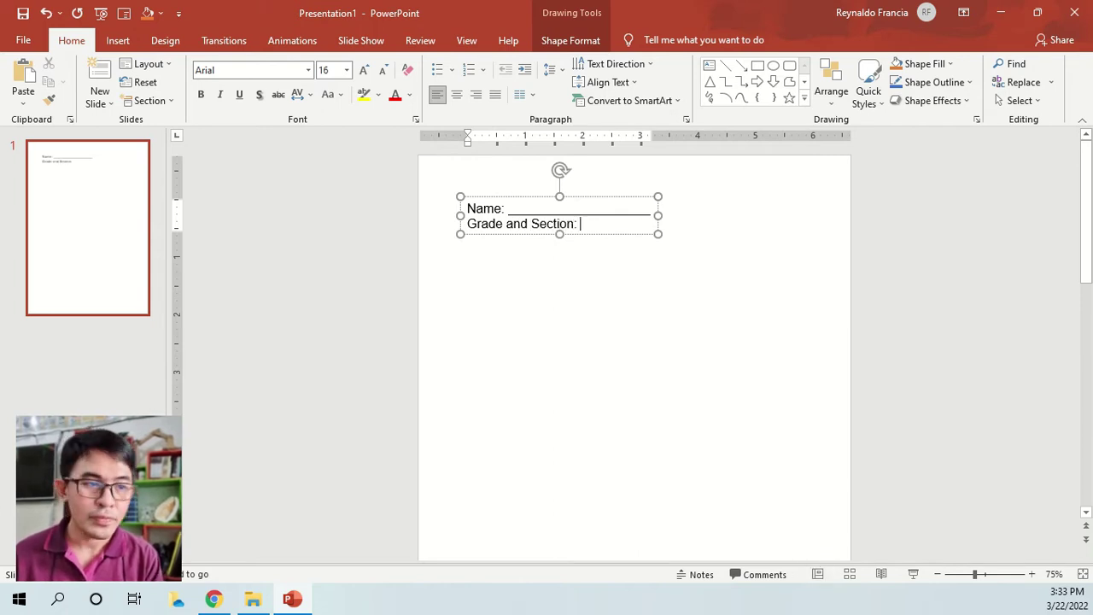
type("_______")
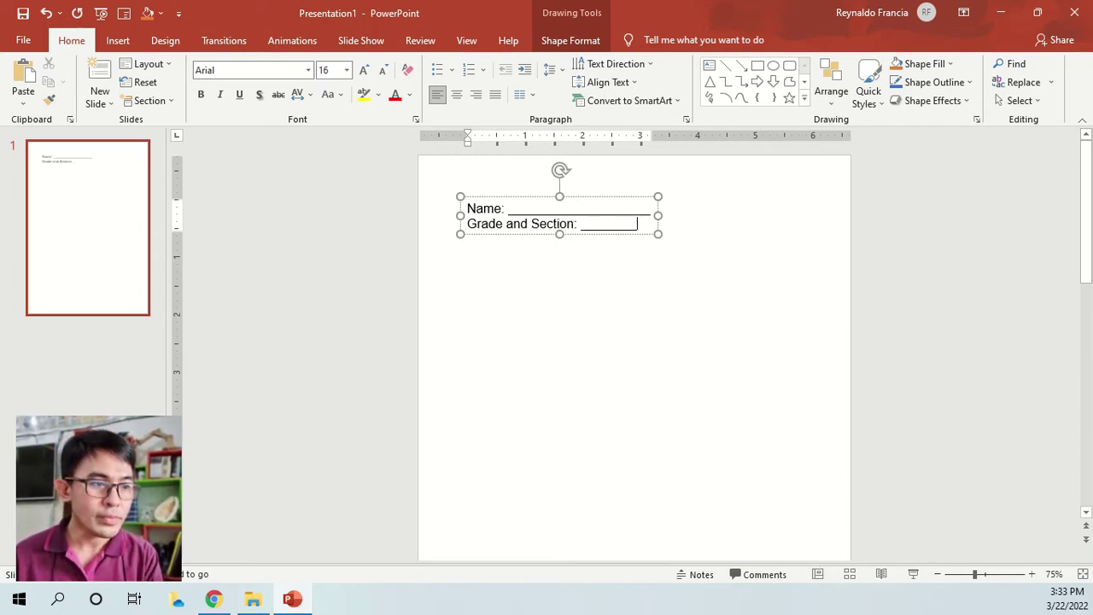
left_click(617, 232)
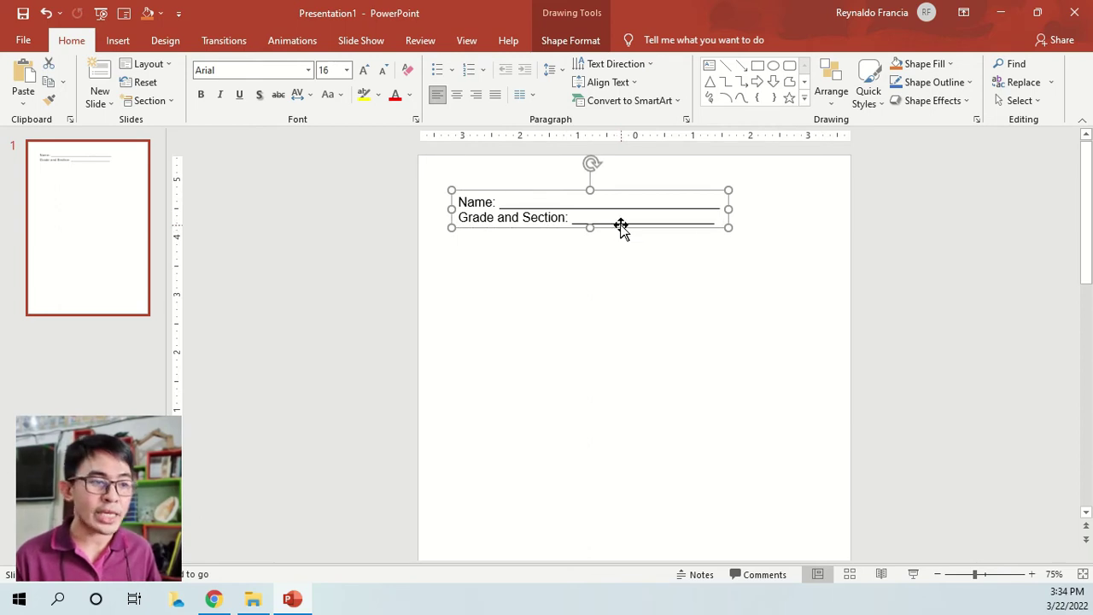
left_click(602, 280)
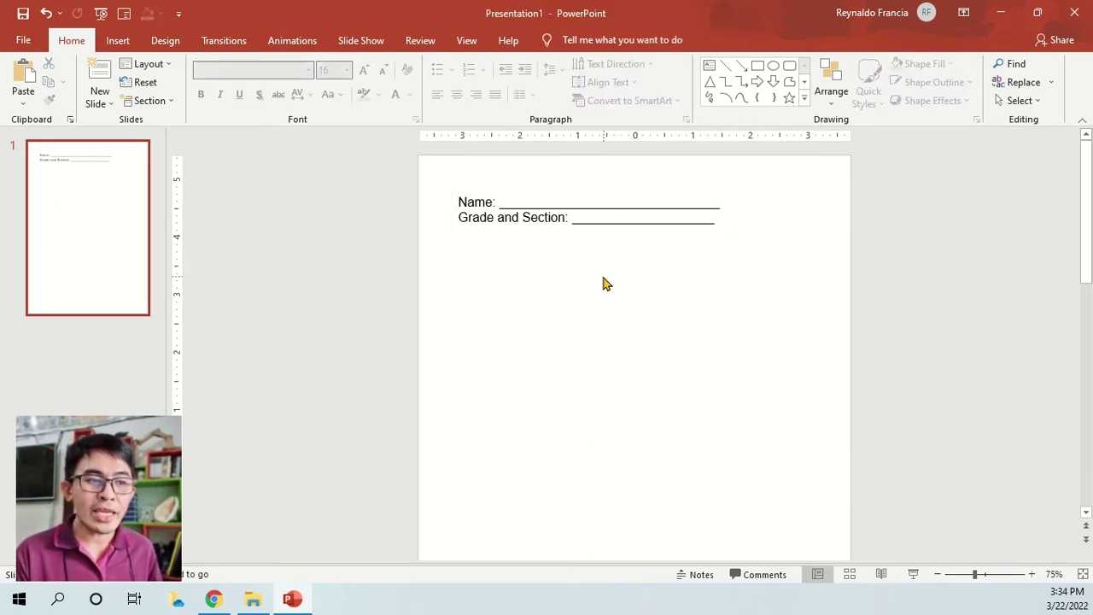
left_click(118, 43)
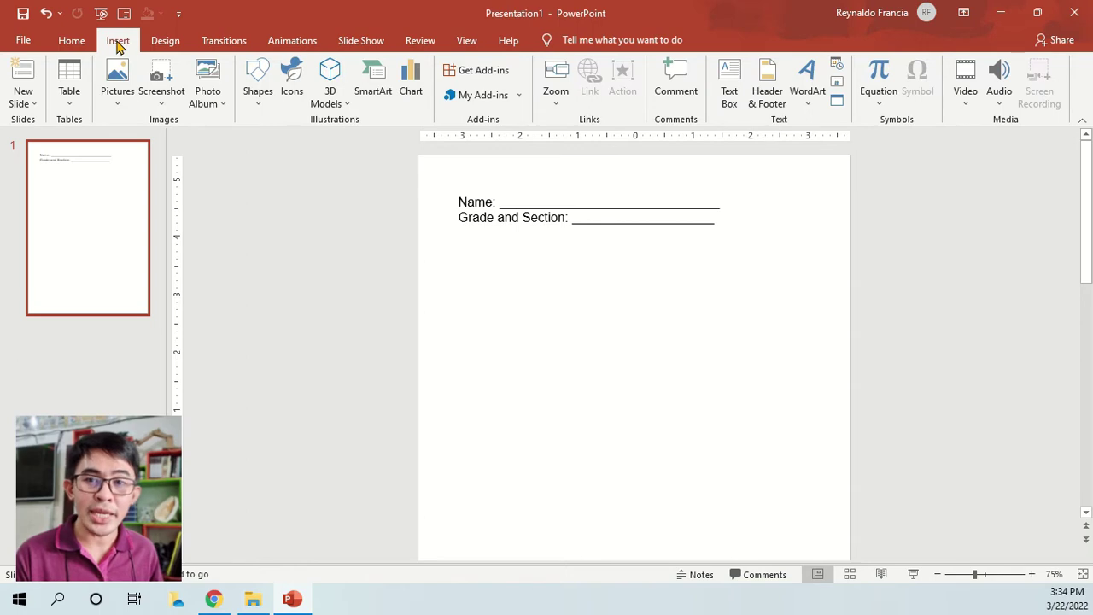
Add a text box below the header reading 'Tracing Shapes Worksheet'
left_click(728, 85)
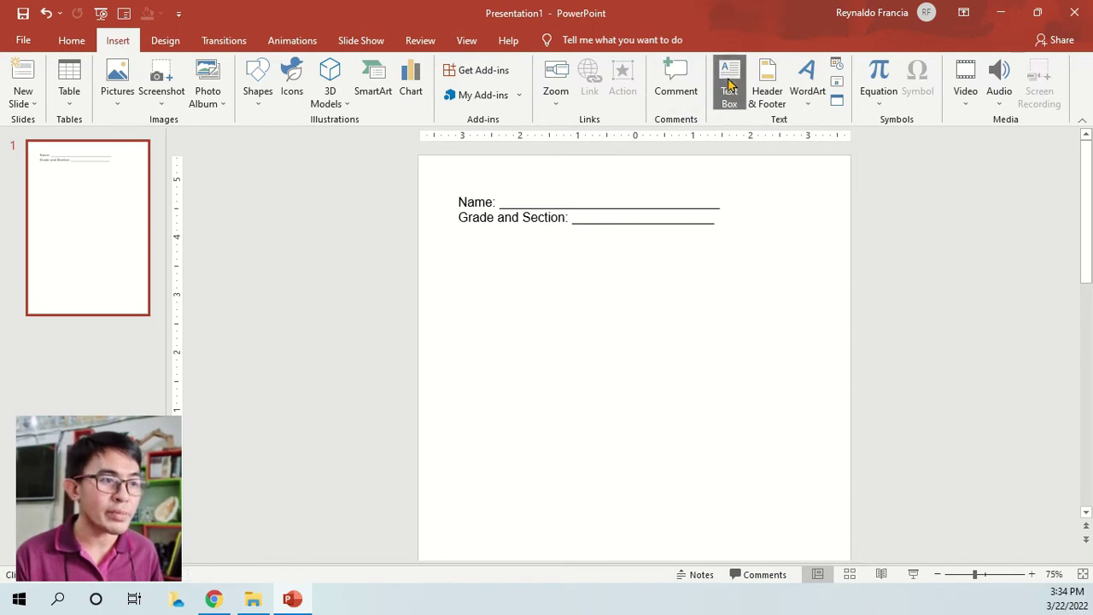
left_click(556, 254)
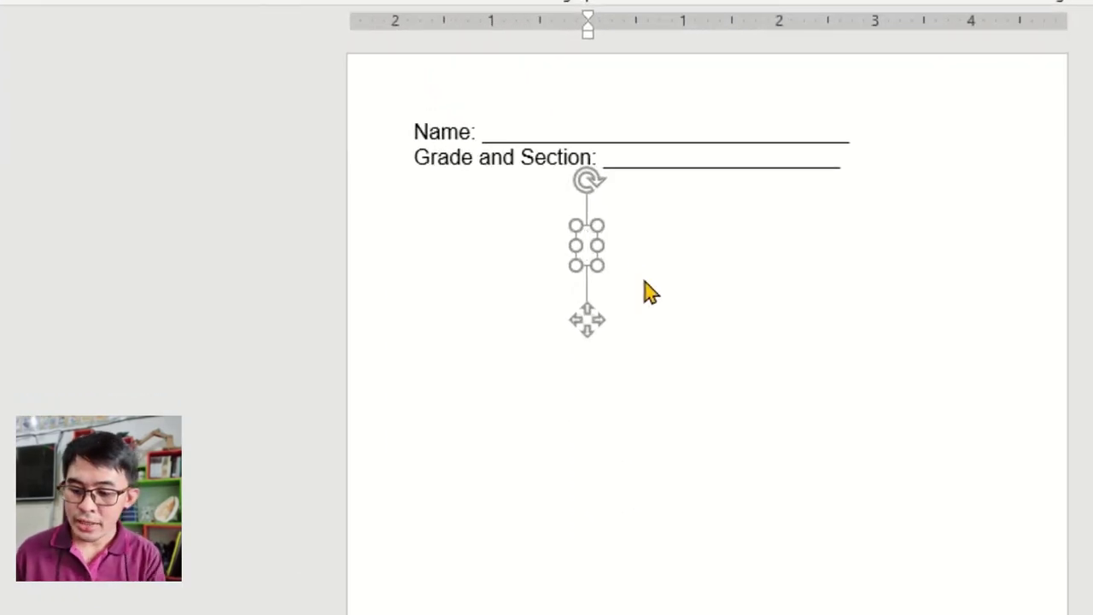
type("Tracing ")
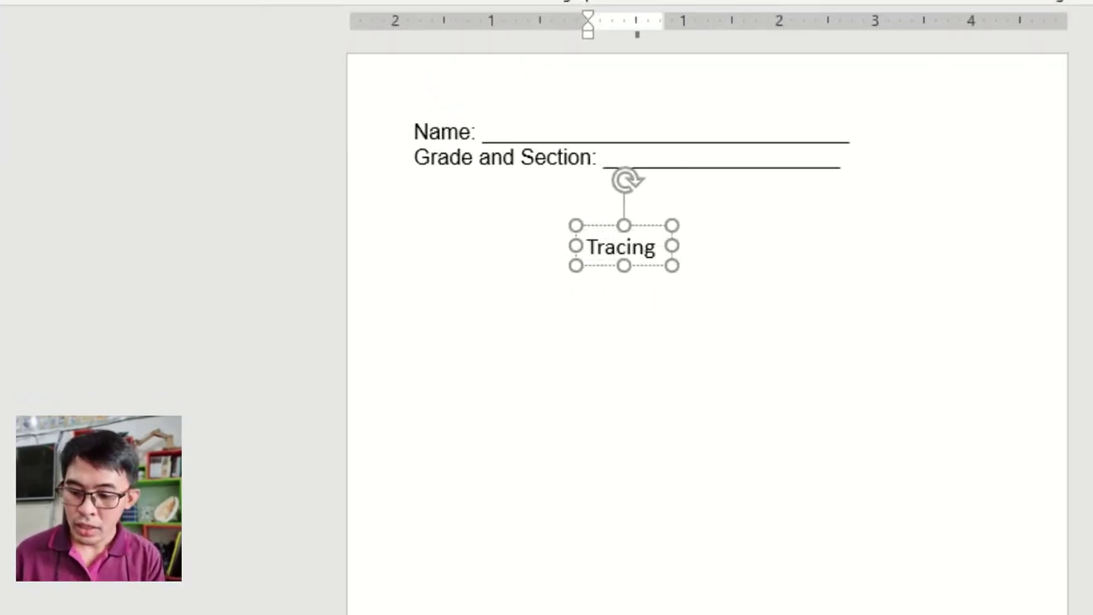
type("Shapes ")
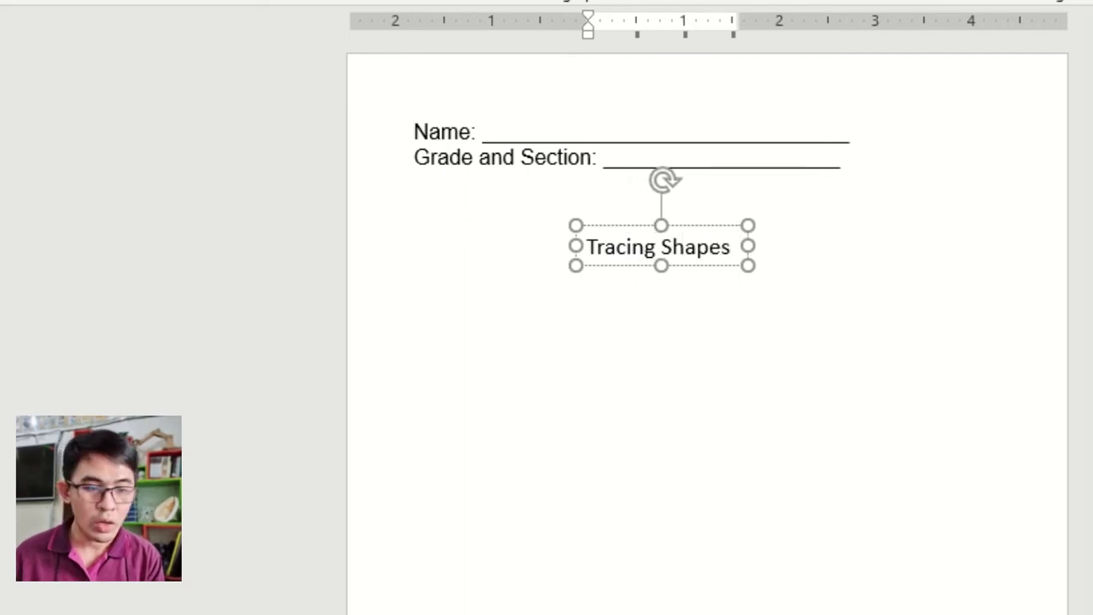
type("Worksheet")
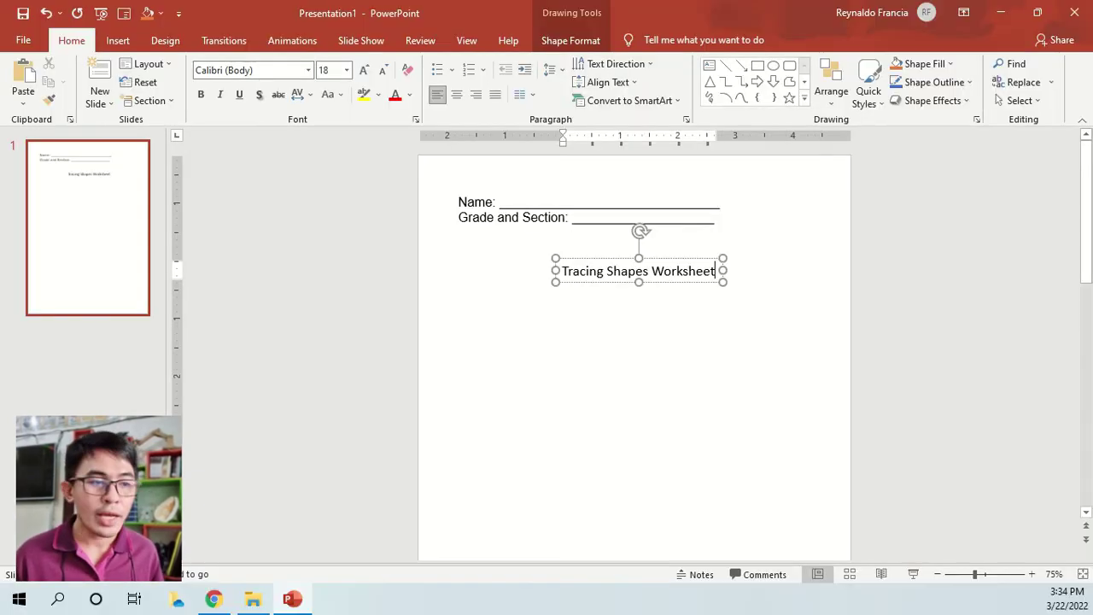
scroll(634, 359, "up", 2)
Format the title in Arial Black, size 24, and centre it below the name lines
key("ctrl+a")
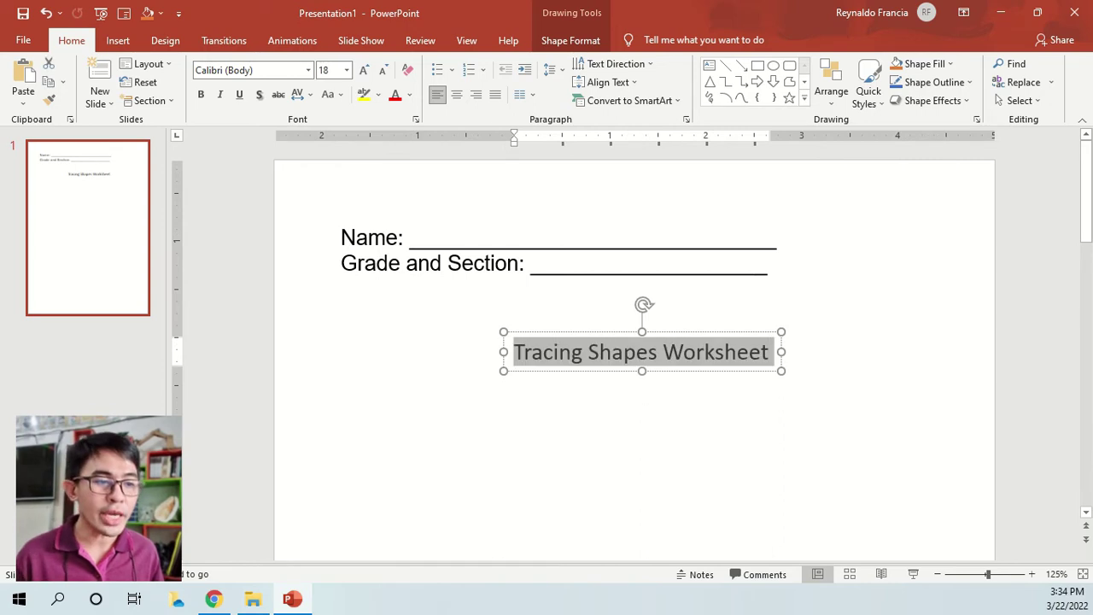
left_click(308, 70)
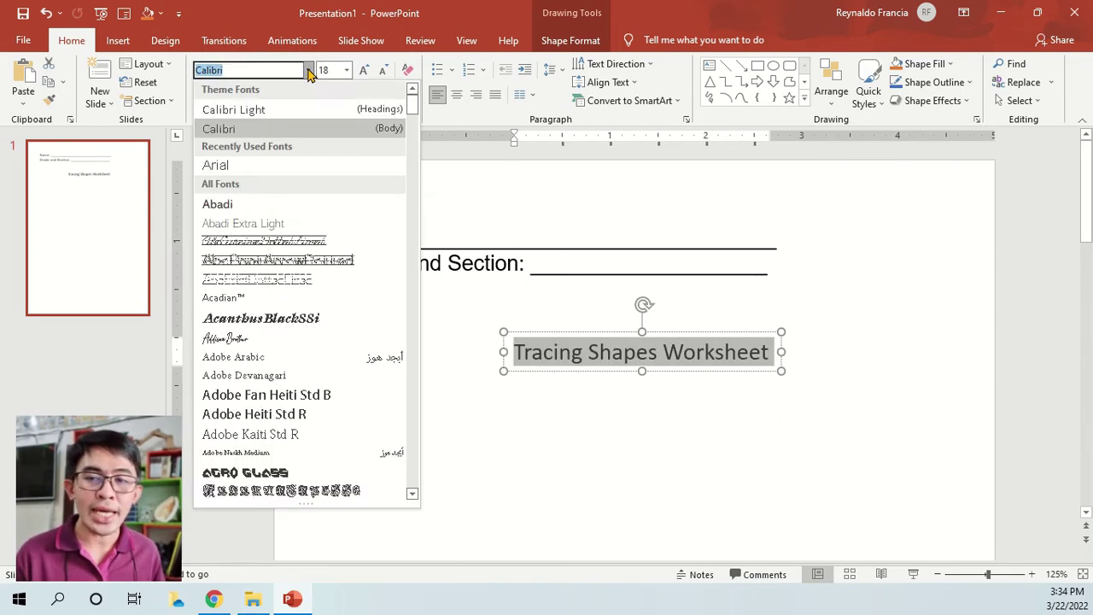
scroll(312, 354, "down", 3)
scroll(293, 398, "down", 3)
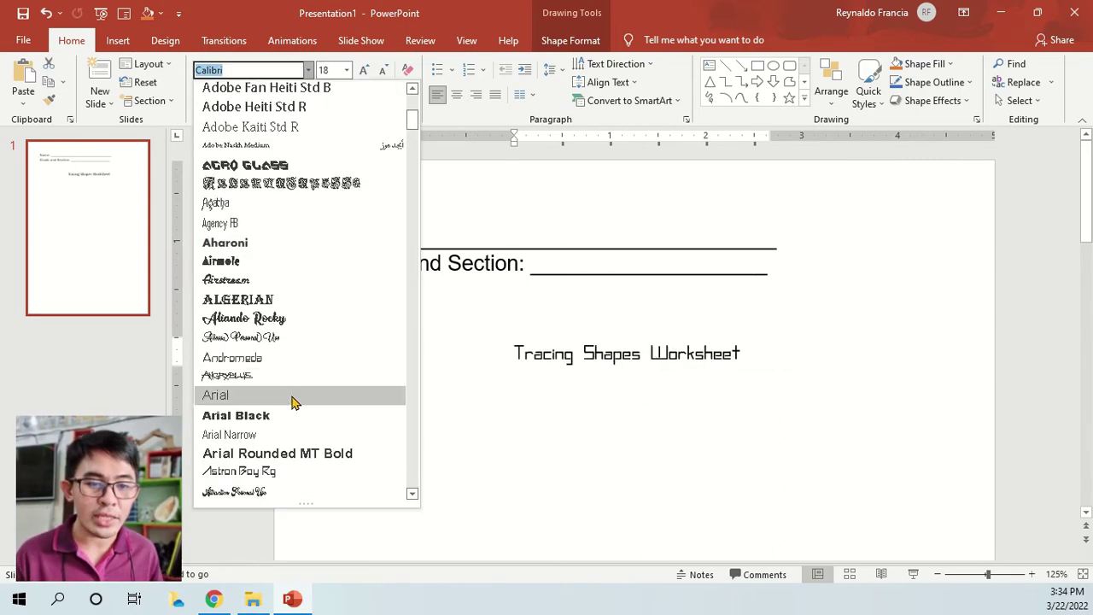
left_click(269, 416)
left_click_drag(595, 371, 556, 348)
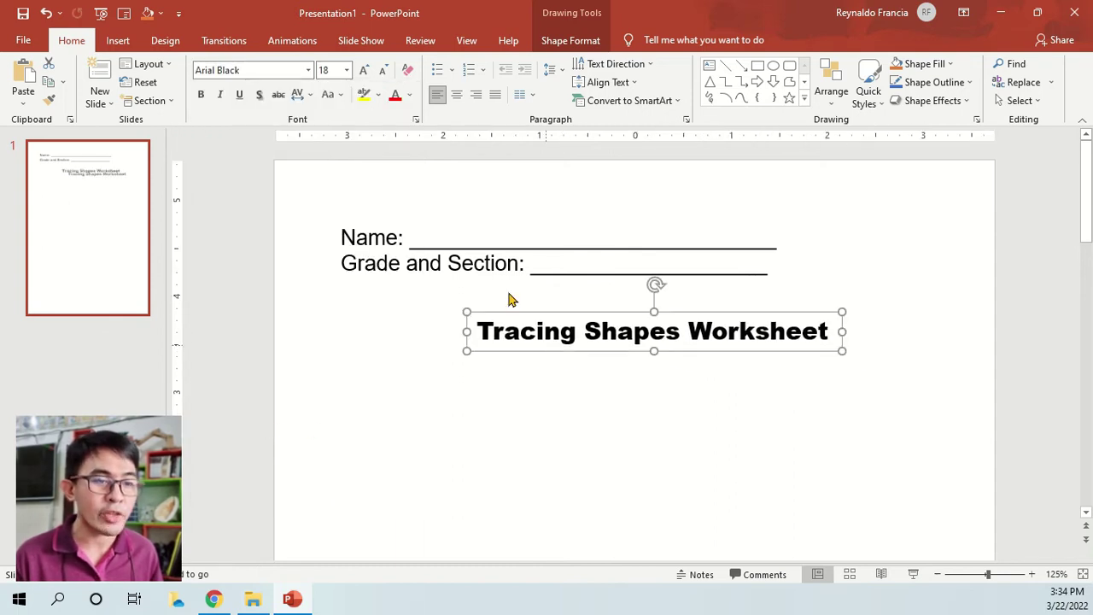
left_click(364, 70)
left_click(364, 70)
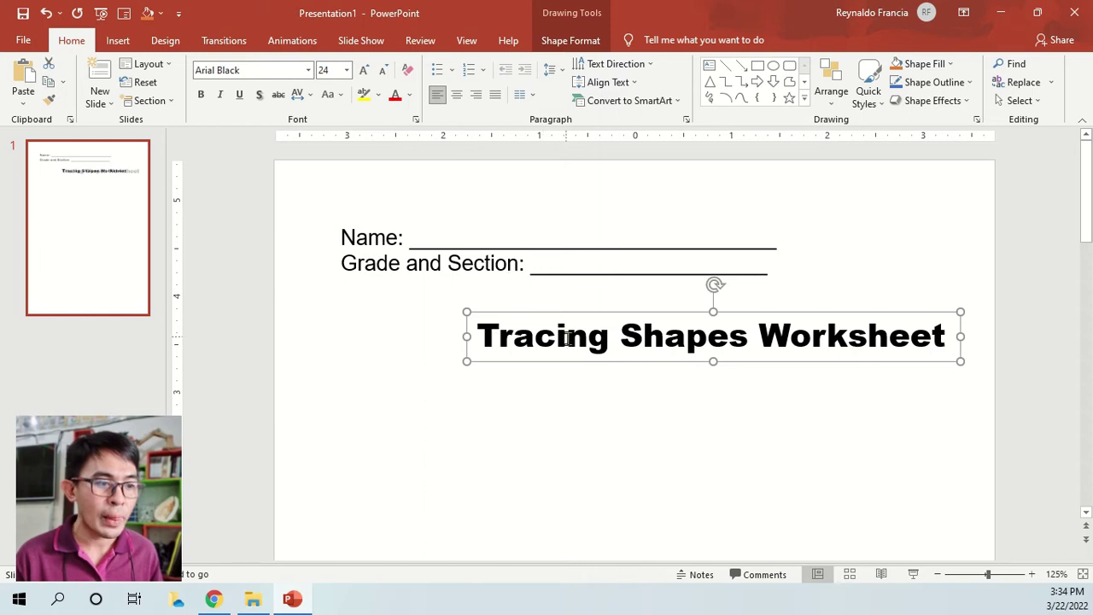
left_click_drag(595, 356, 525, 359)
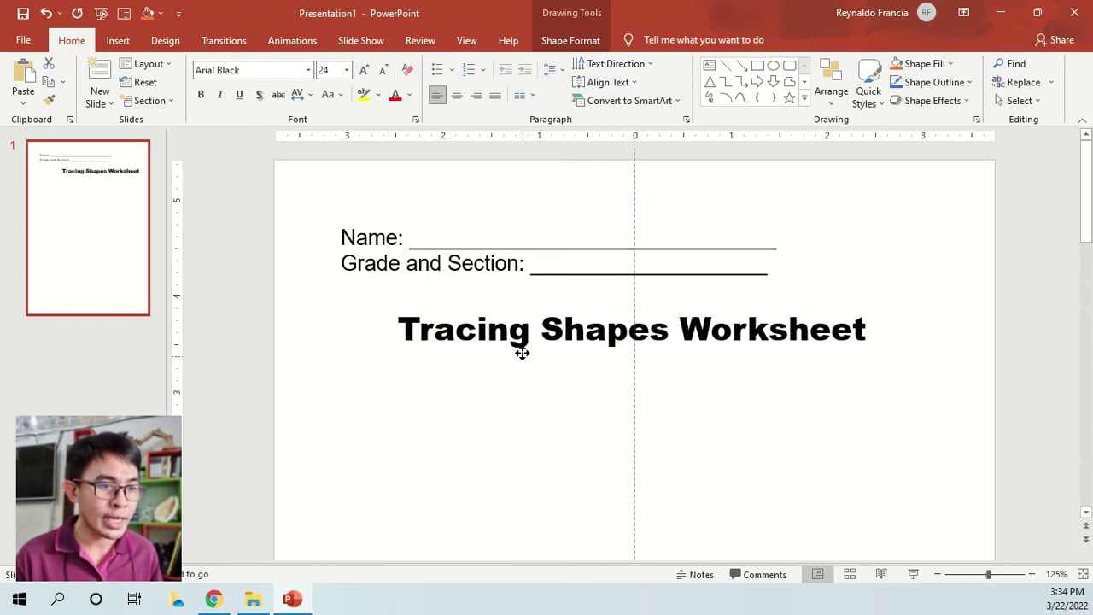
left_click_drag(525, 359, 517, 347)
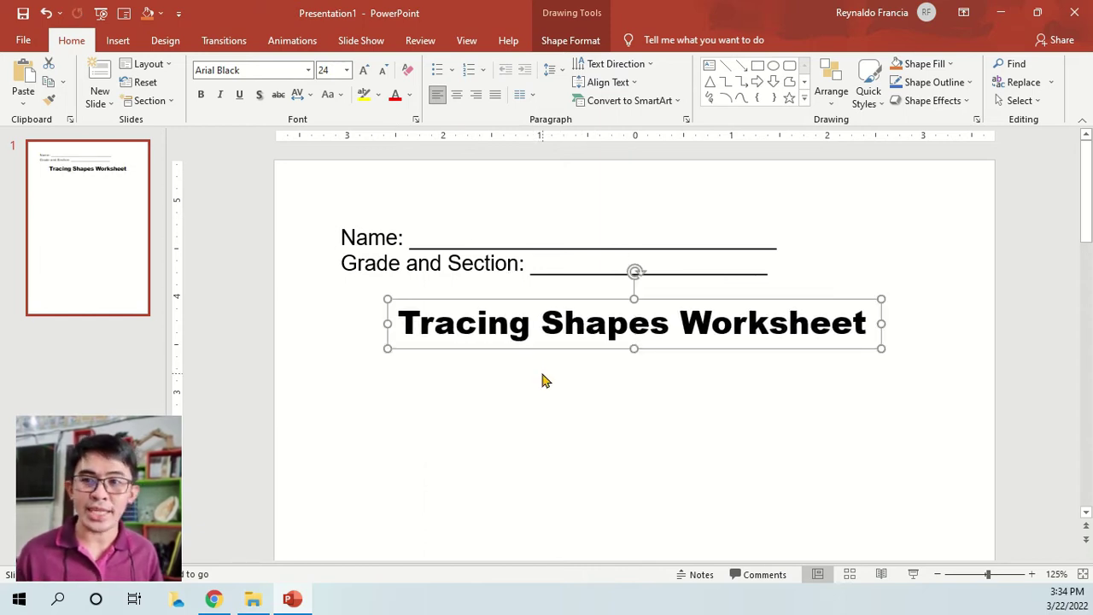
left_click(362, 382)
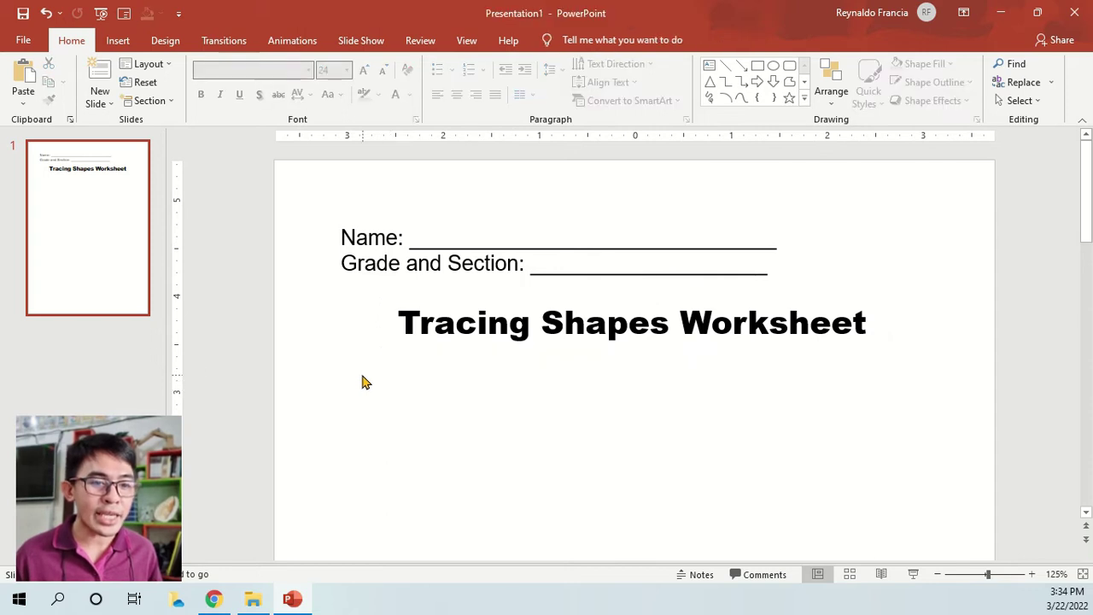
Add 'Direction: Trace the shapes below.' in Arial under the title, aligned with the name lines
left_click(117, 42)
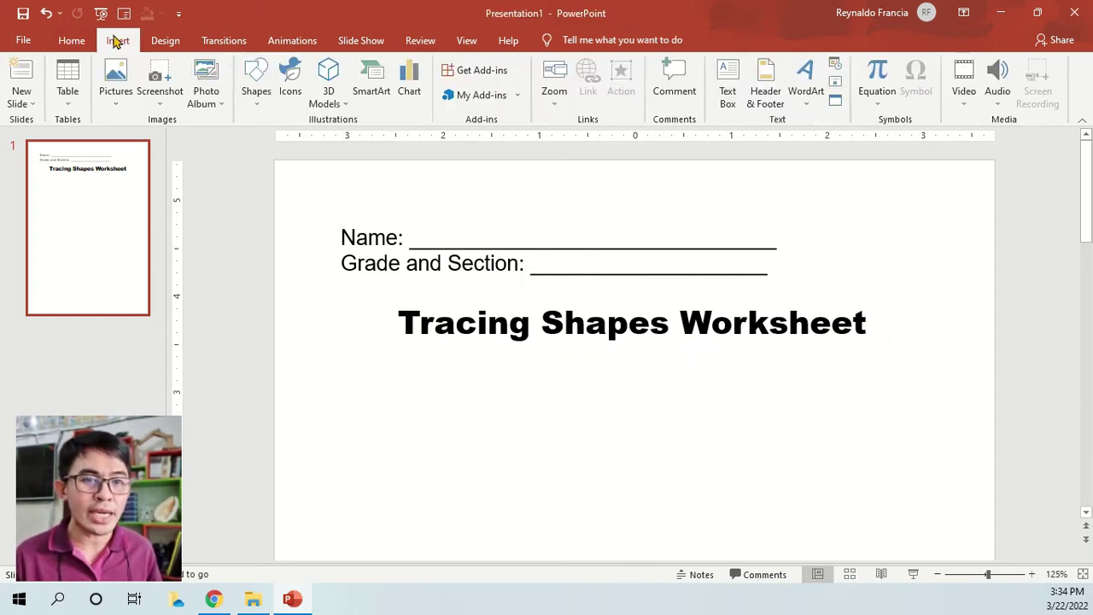
left_click(726, 81)
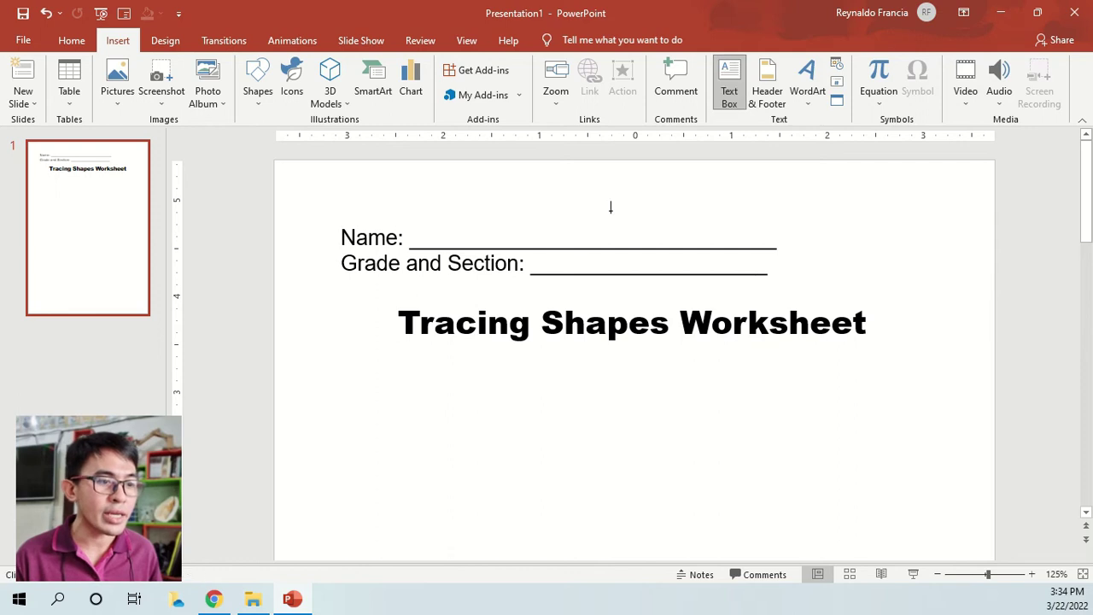
left_click(346, 371)
type("Direction:")
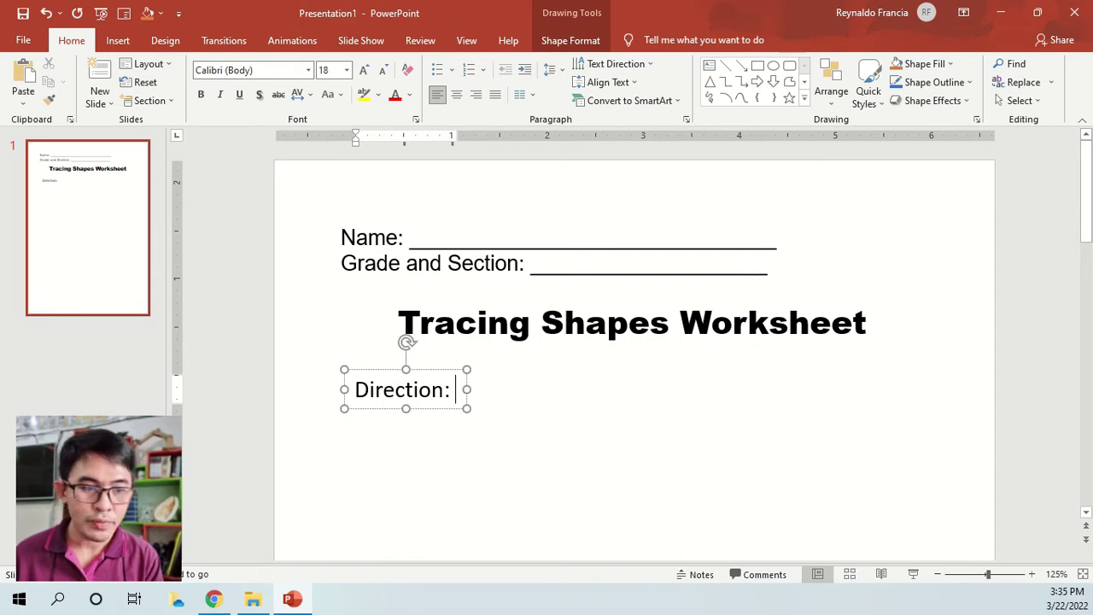
type(" Trace the shapes below.")
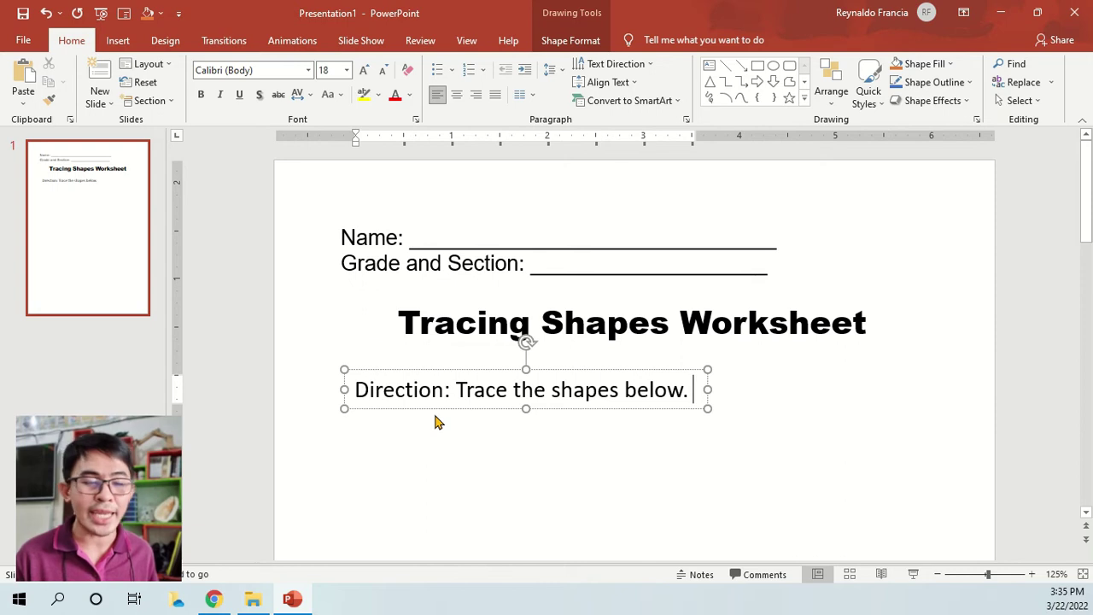
left_click_drag(434, 409, 422, 389)
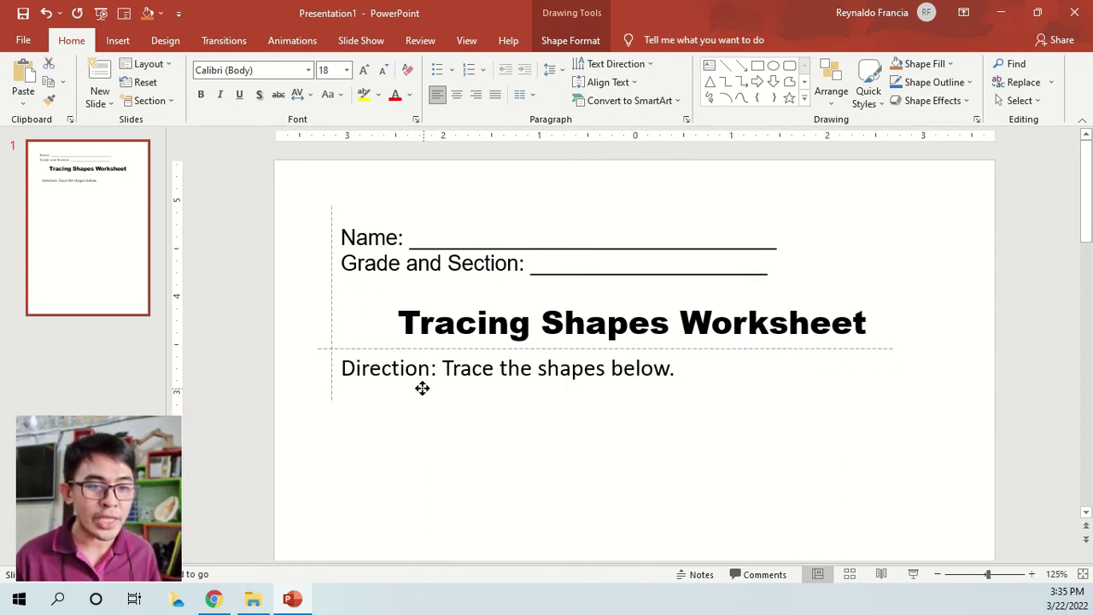
left_click(308, 70)
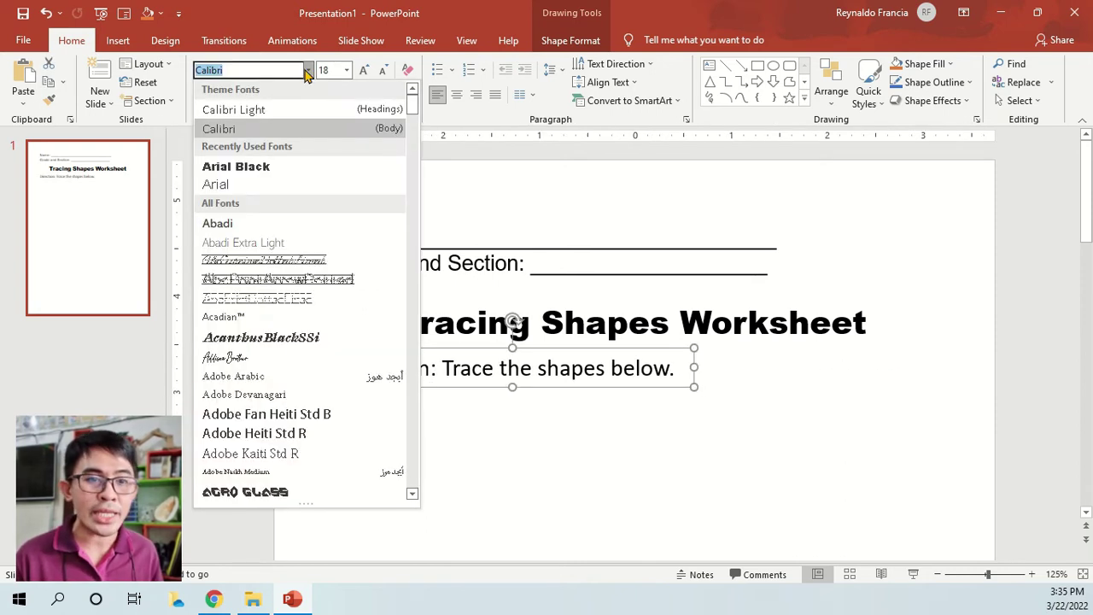
left_click(238, 184)
scroll(583, 429, "down", 6, "ctrl")
left_click(583, 430)
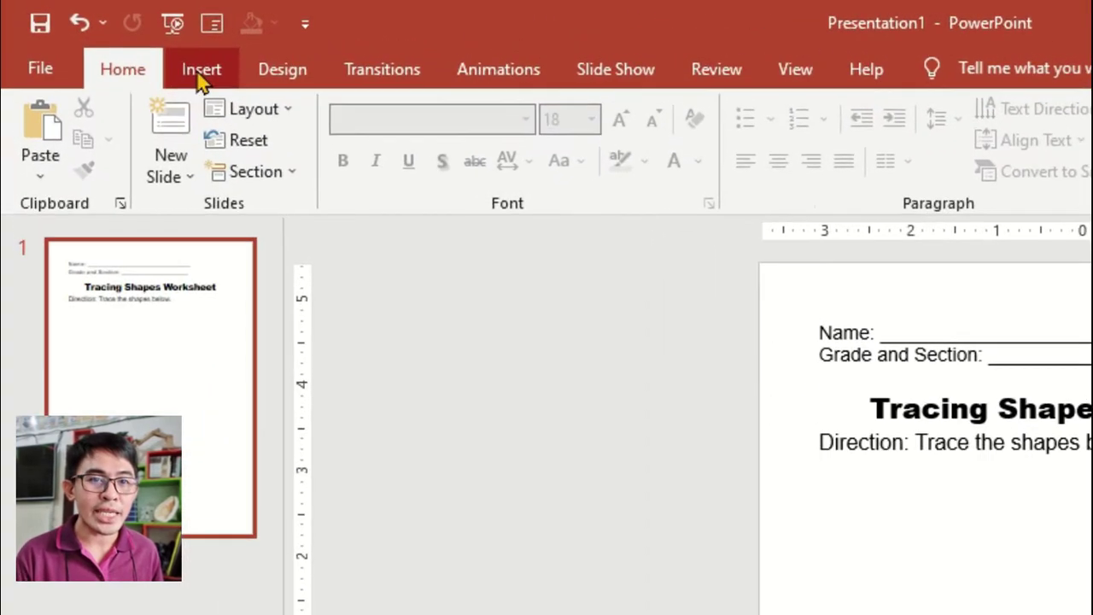
Draw an isosceles triangle below the Direction line
left_click(199, 77)
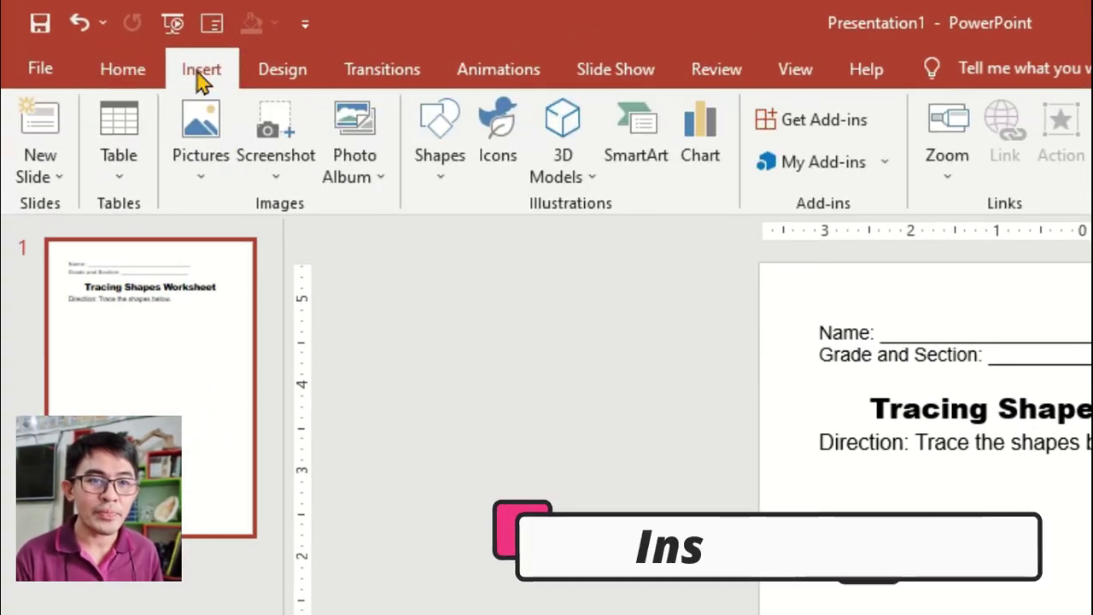
left_click(444, 167)
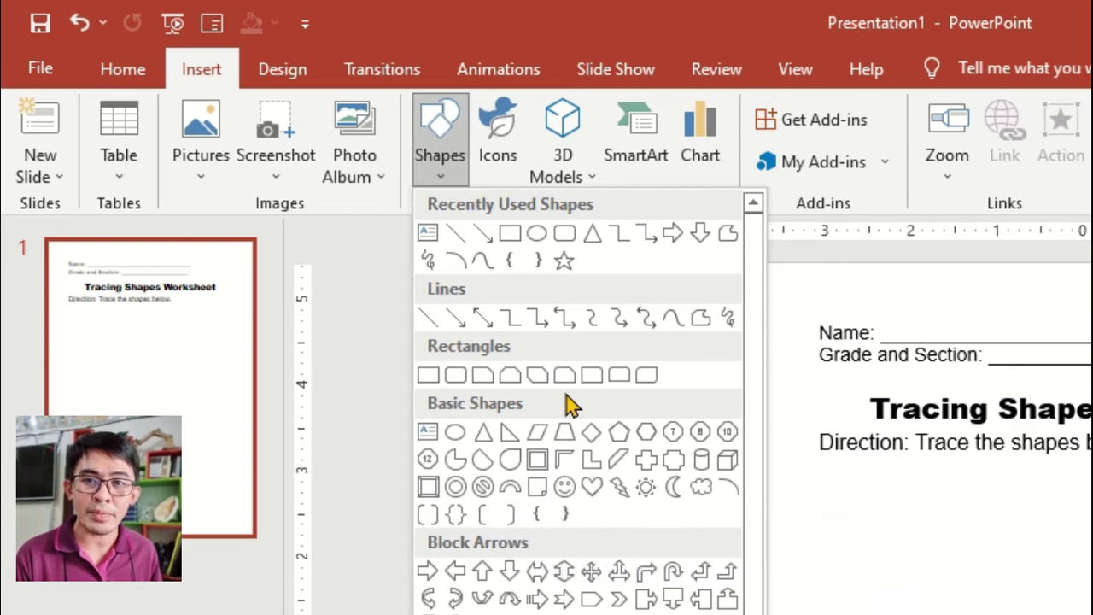
left_click(483, 442)
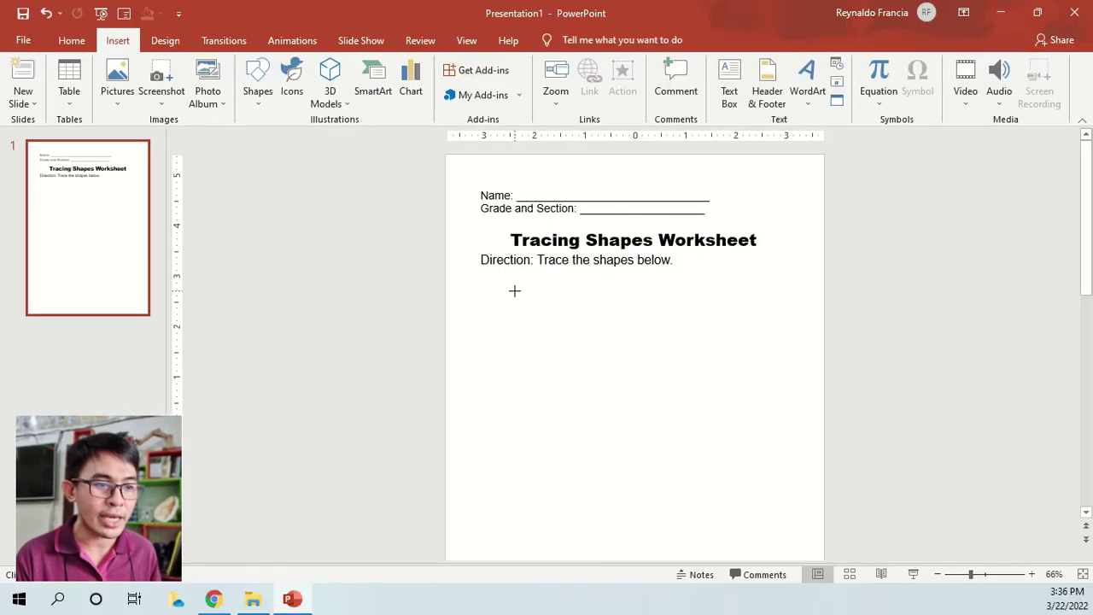
left_click_drag(513, 289, 573, 342)
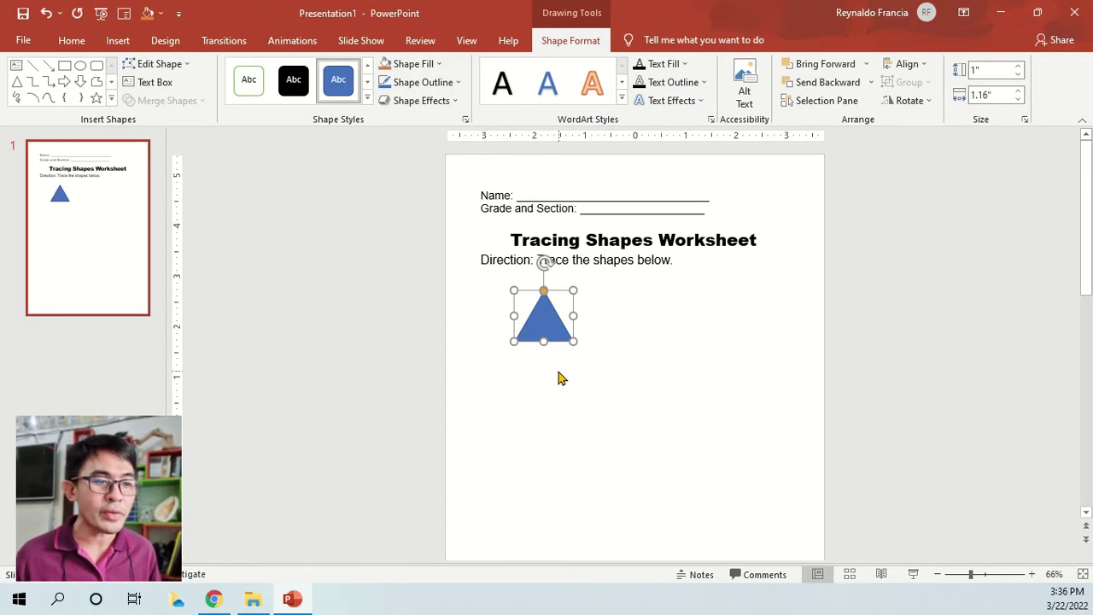
Resize the triangle to 2" by 2" and left-align it under the Direction text
scroll(558, 375, "up", 6)
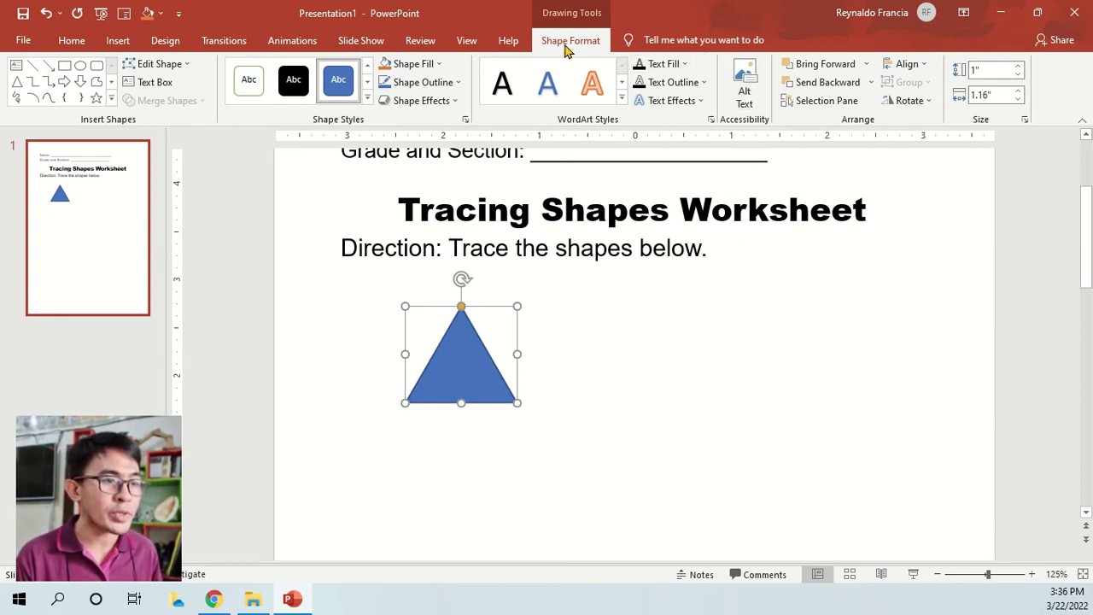
left_click(993, 70)
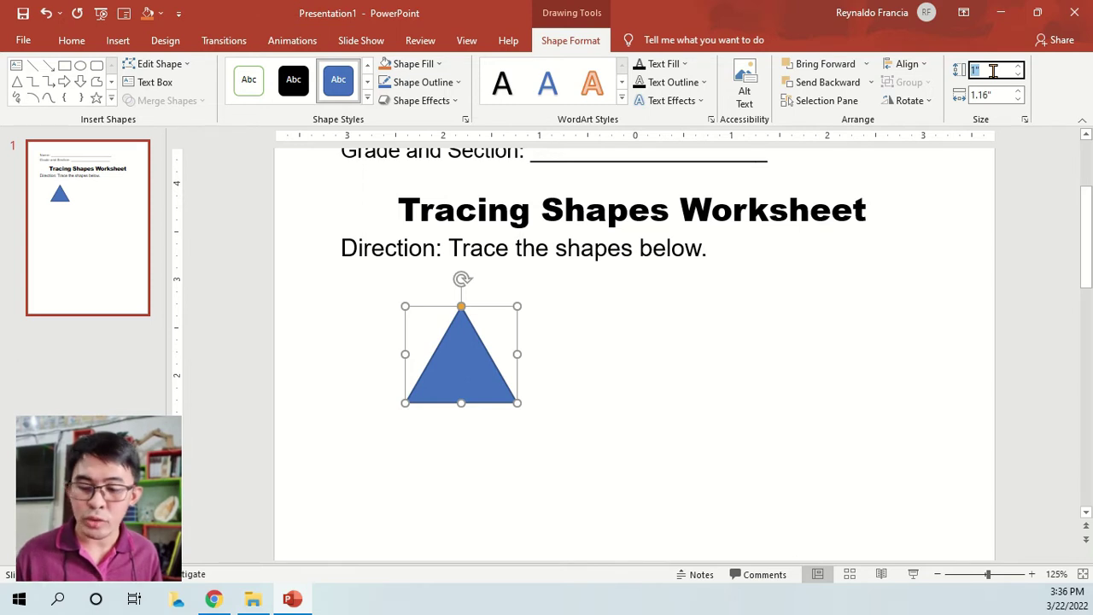
type("2")
left_click(995, 95)
type("2")
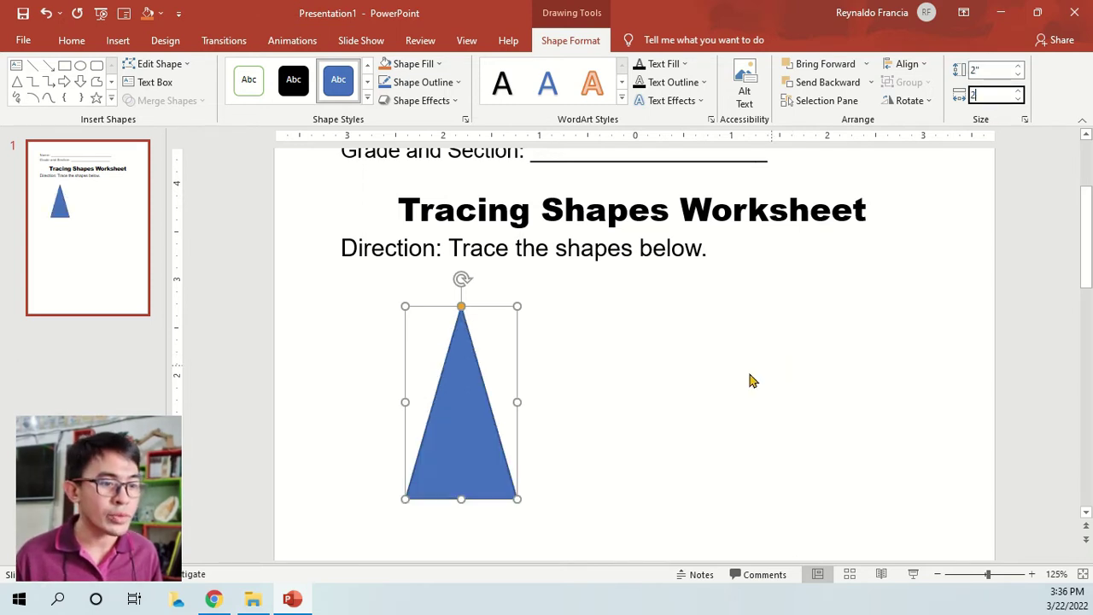
key("Return")
left_click_drag(508, 446, 424, 424)
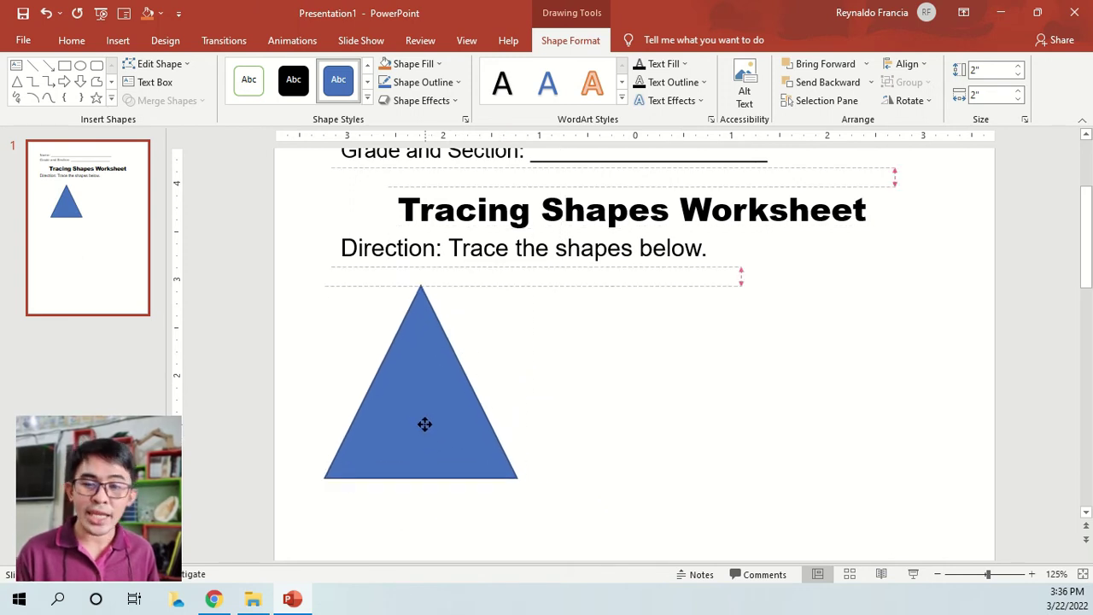
left_click_drag(453, 441, 444, 440)
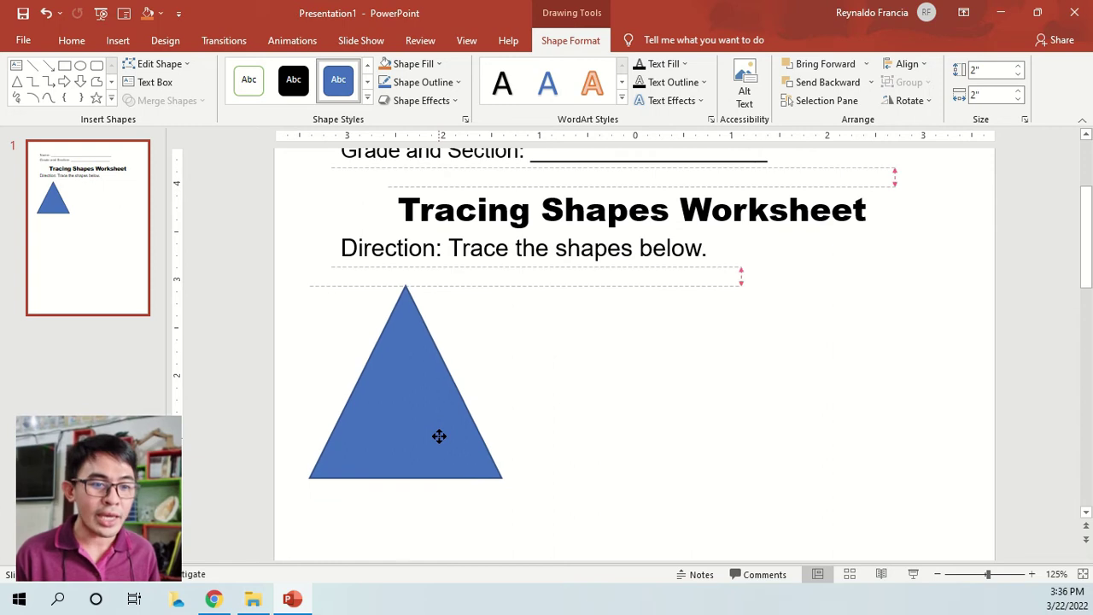
left_click_drag(444, 440, 445, 441)
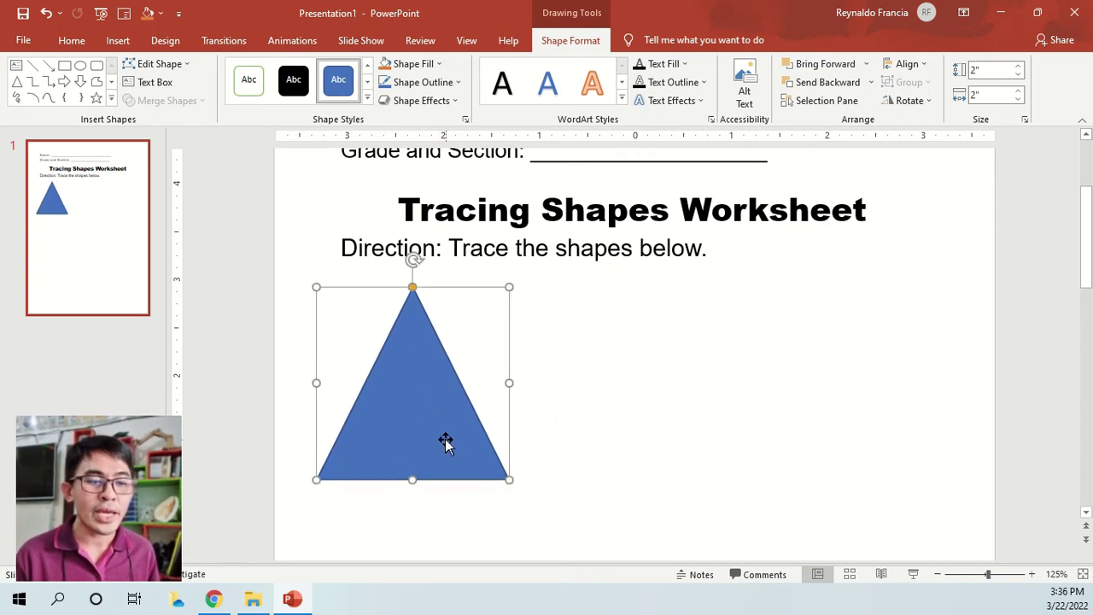
scroll(445, 441, "down", 1)
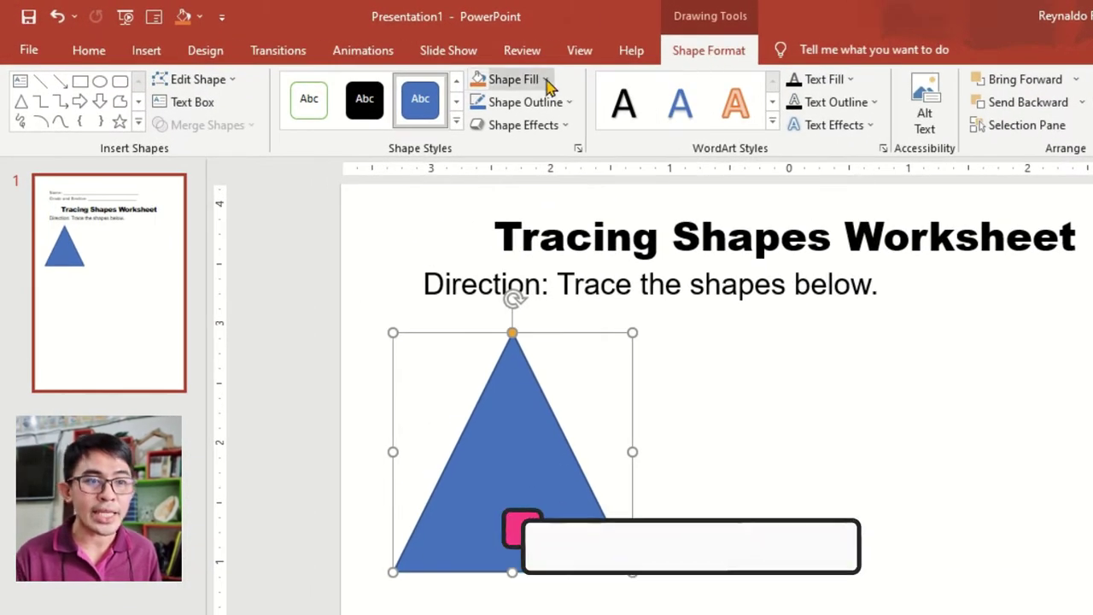
Remove the triangle's fill and give it a black 2¼ pt outline
left_click(546, 80)
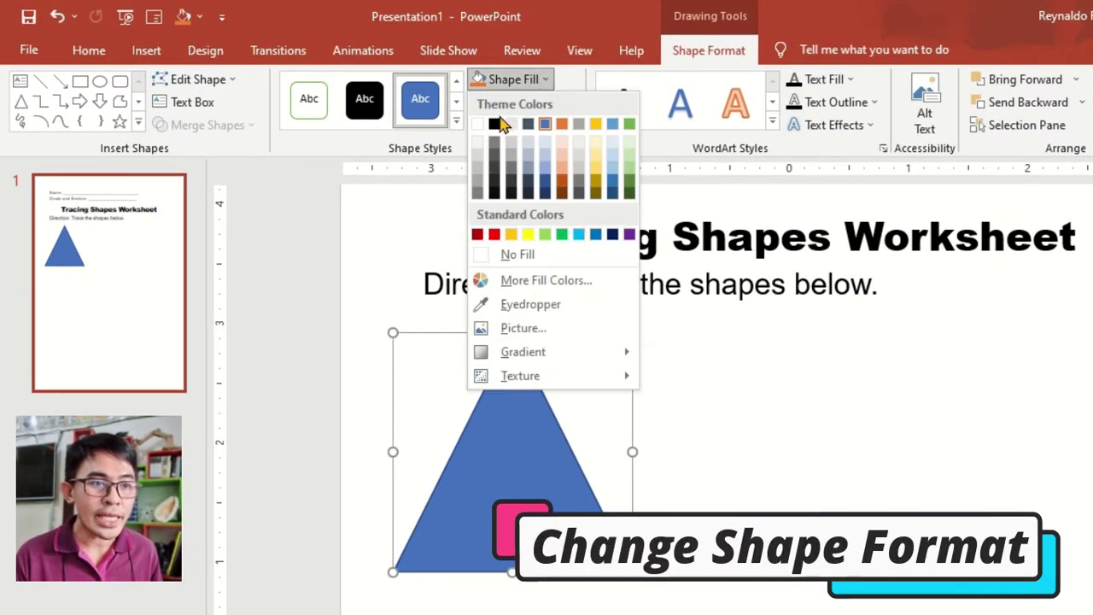
left_click(512, 255)
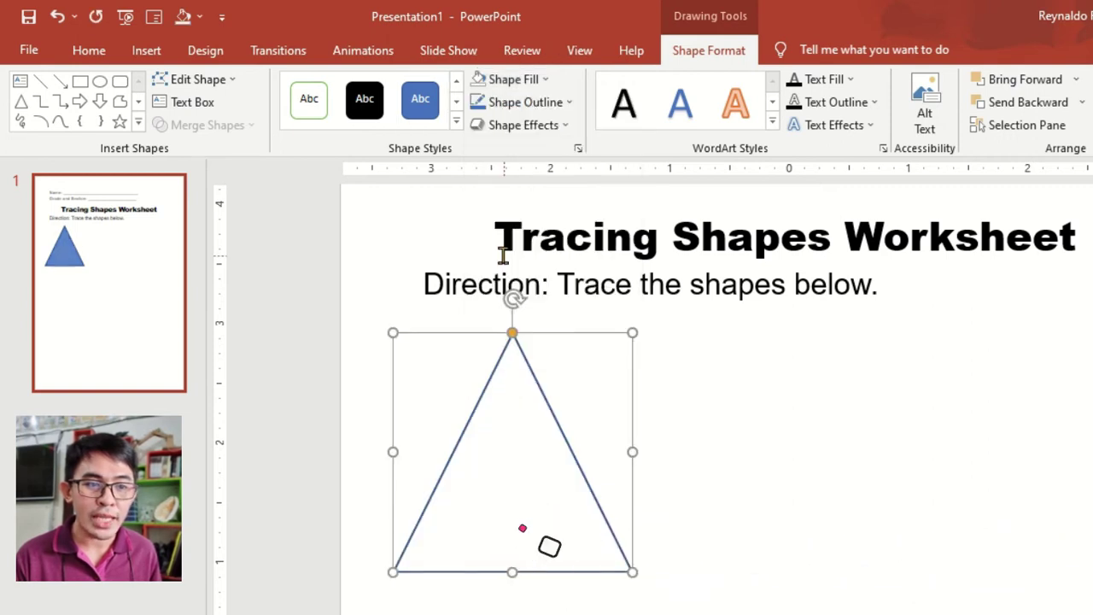
left_click(568, 103)
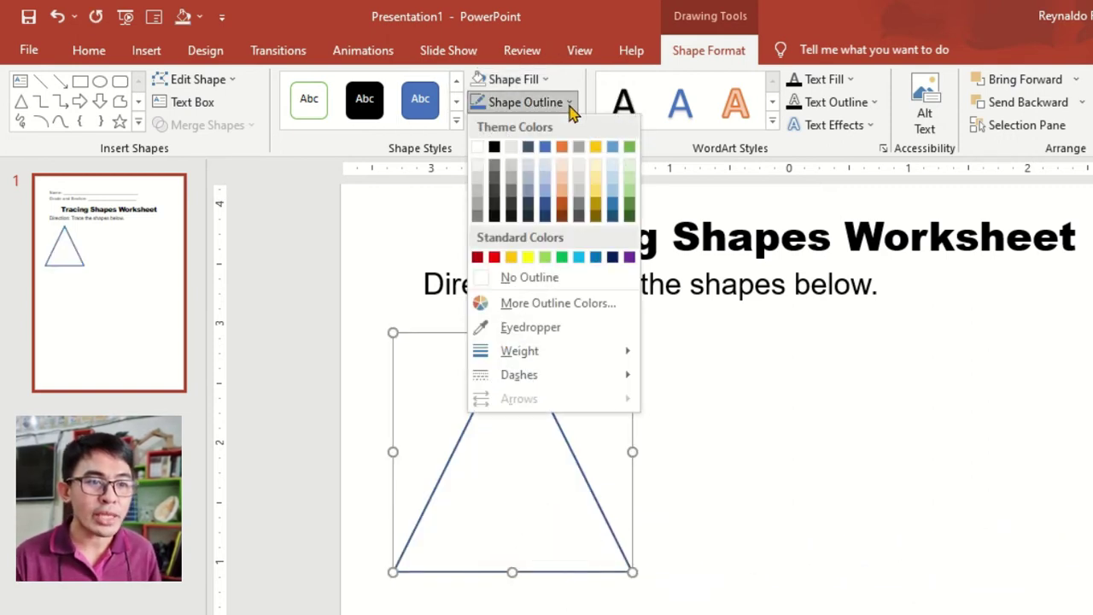
left_click(495, 148)
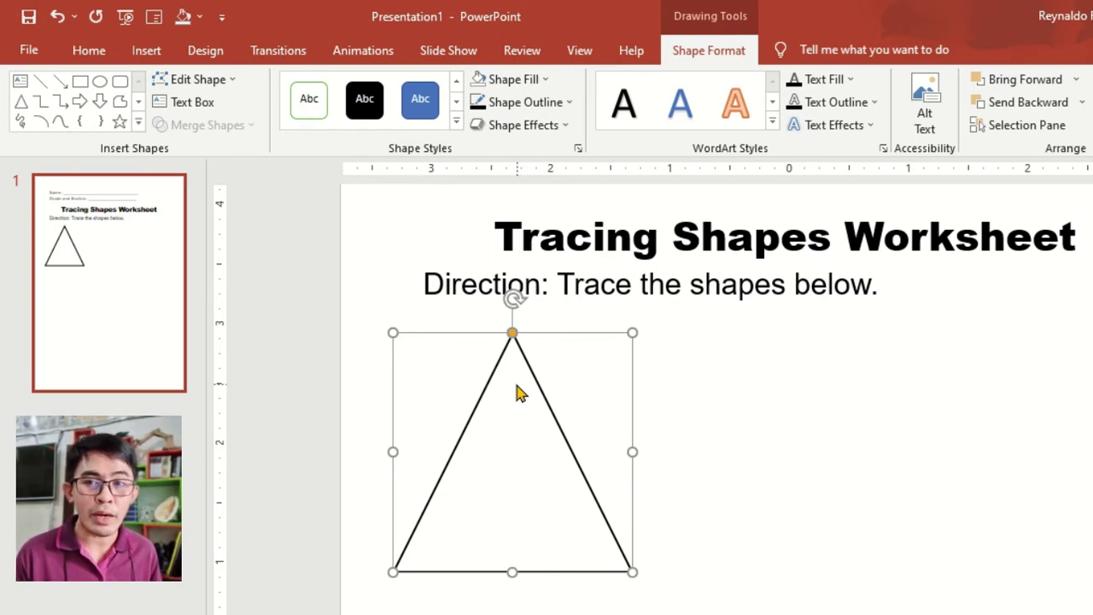
left_click(566, 102)
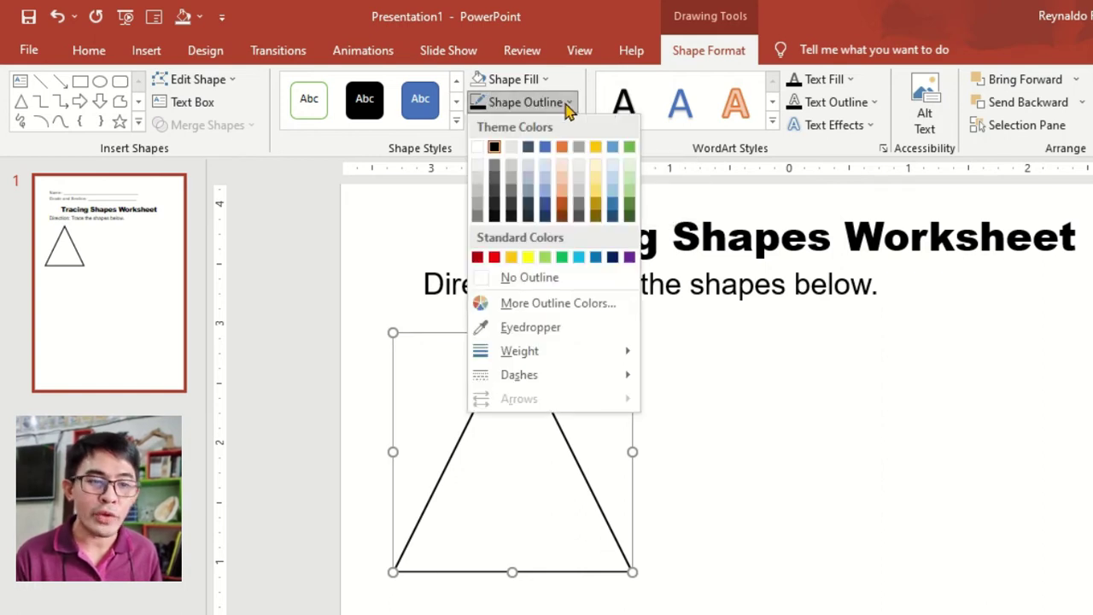
mouse_move(563, 354)
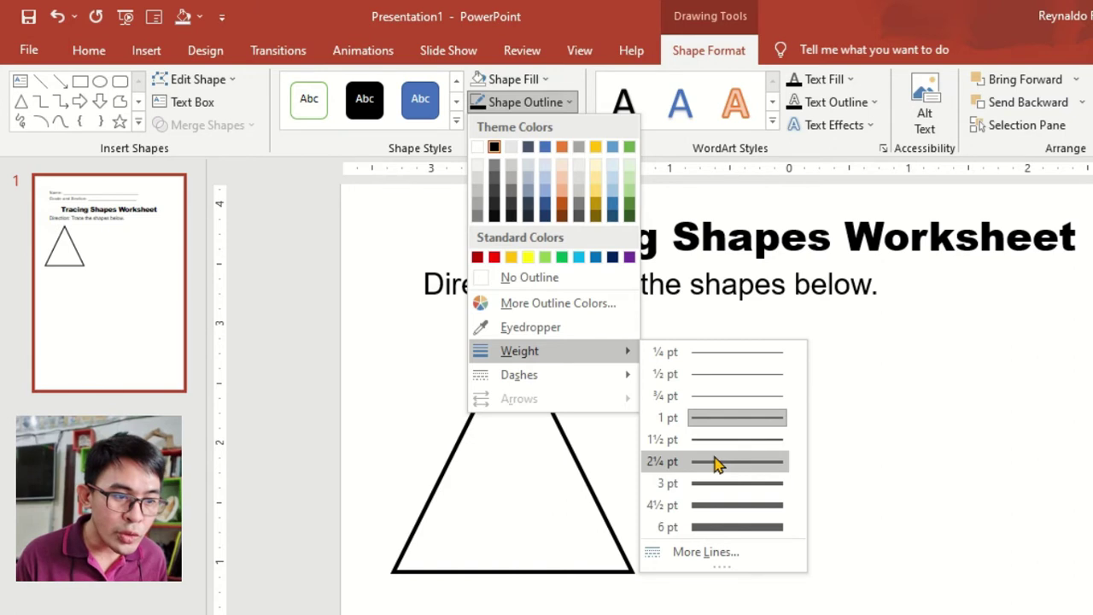
left_click(716, 462)
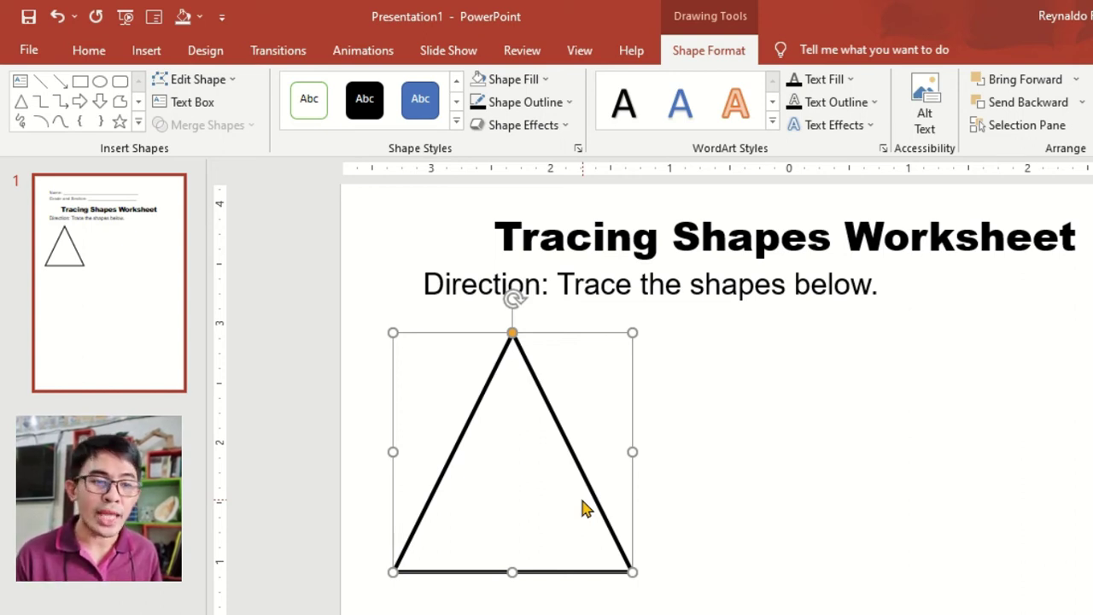
Switch the triangle's outline from a solid line to a dashed line style
left_click(543, 102)
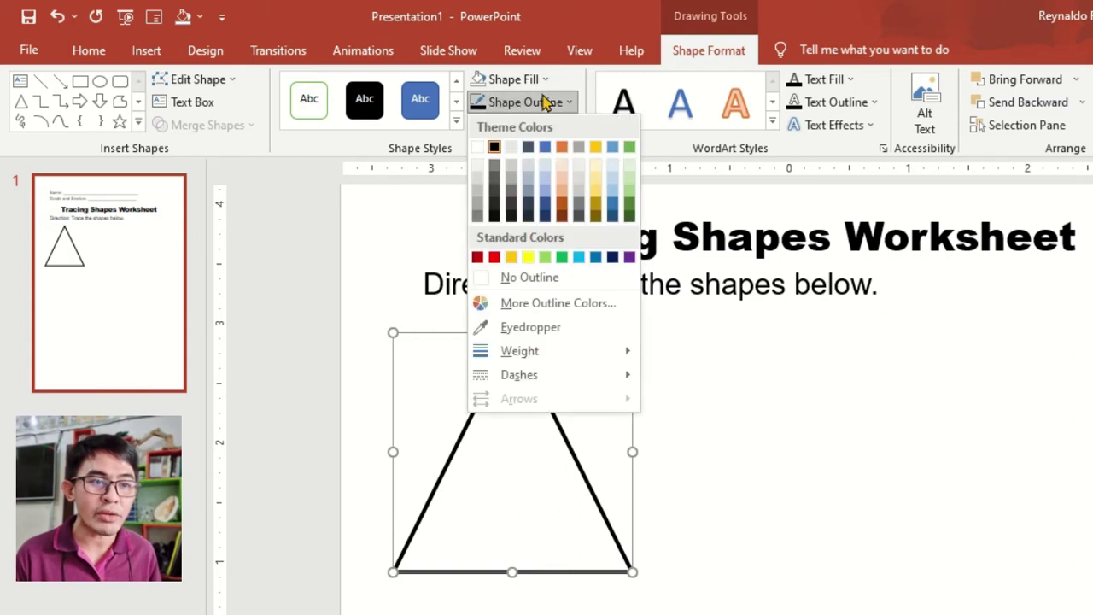
mouse_move(521, 377)
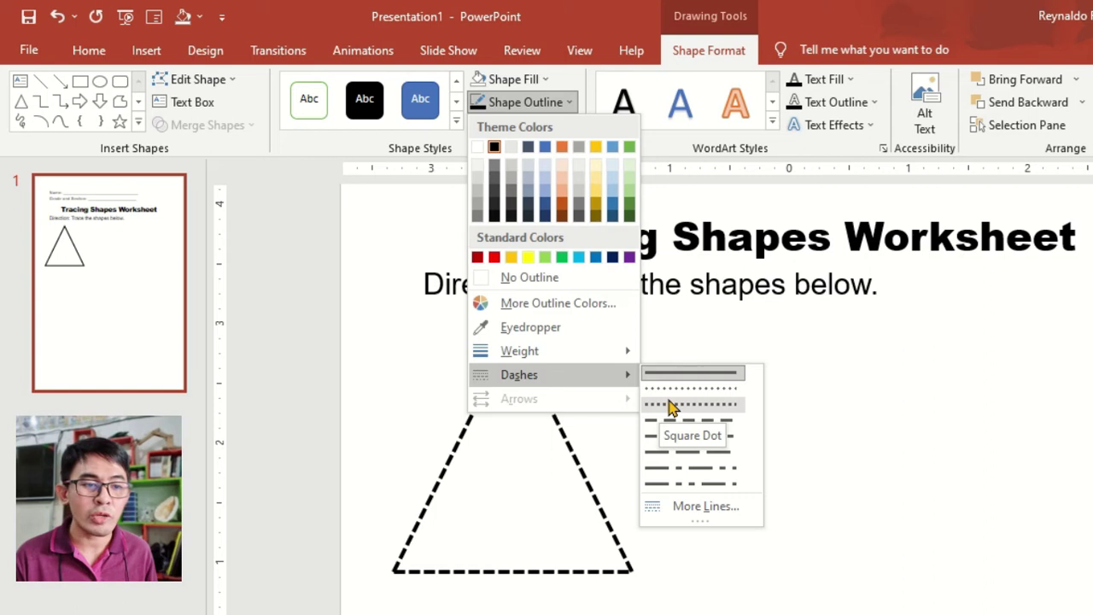
left_click(670, 408)
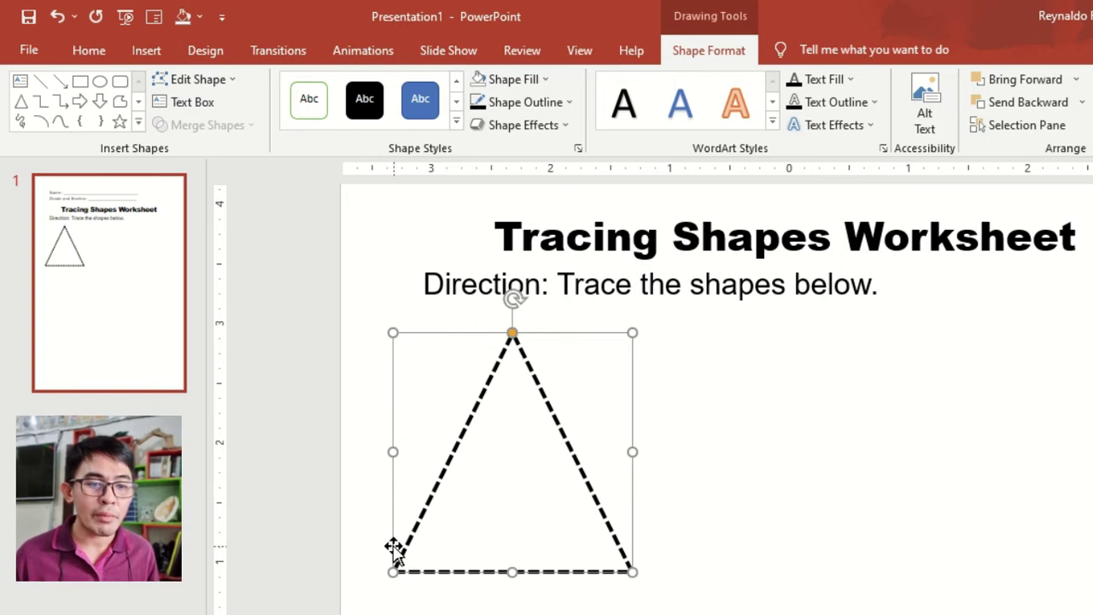
Set the triangle's dashed outline cap type to Round in Format Shape
scroll(390, 549, "up", 5, "ctrl")
scroll(600, 469, "up", 2)
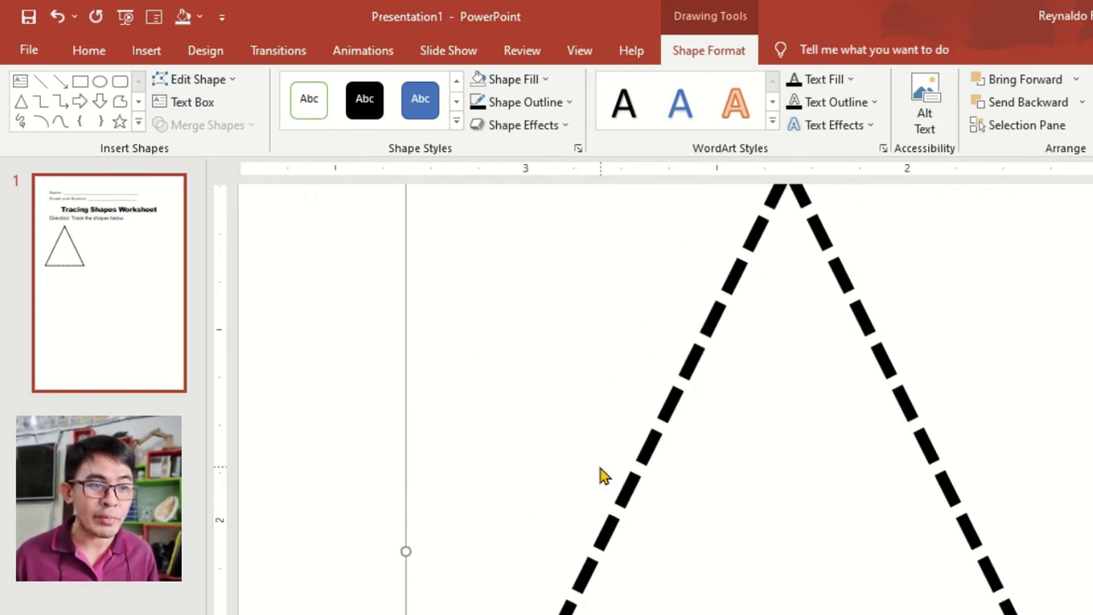
scroll(600, 476, "down", 2, "ctrl")
scroll(600, 475, "down", 3, "ctrl")
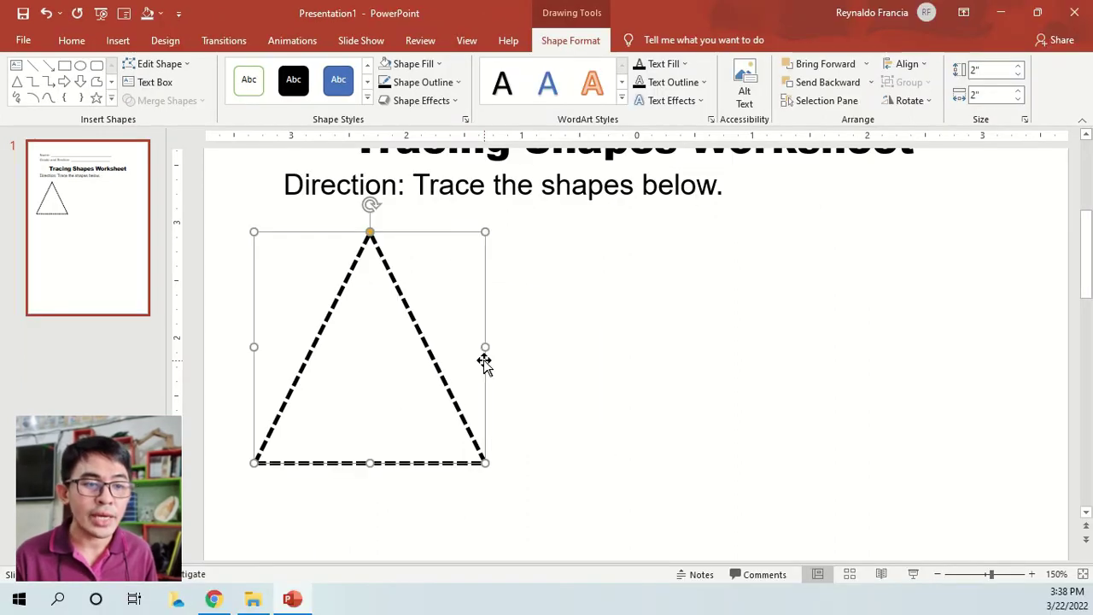
right_click(602, 456)
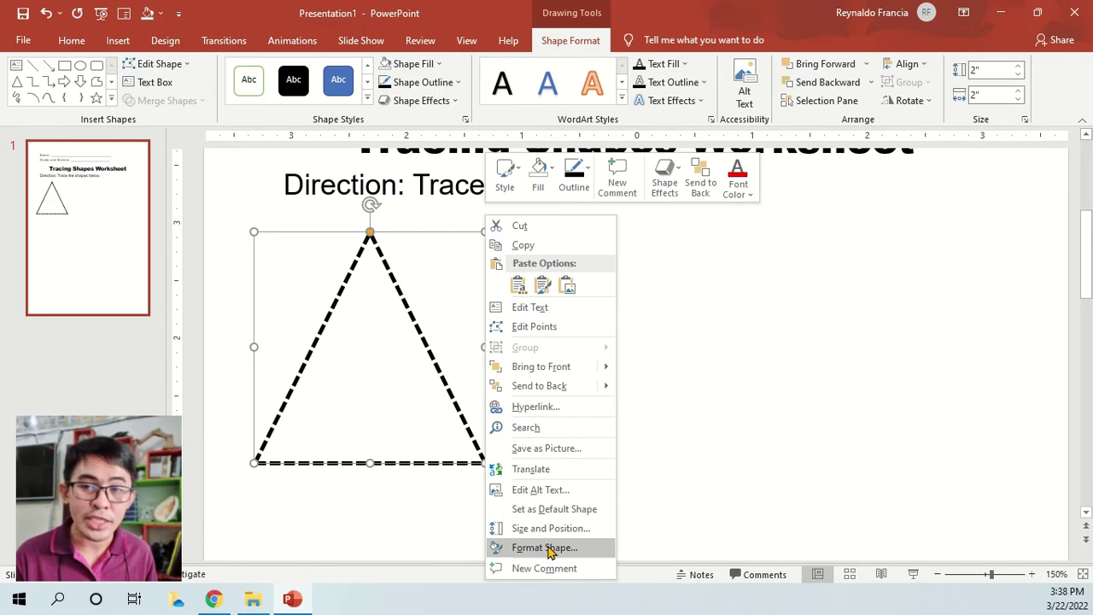
left_click(548, 551)
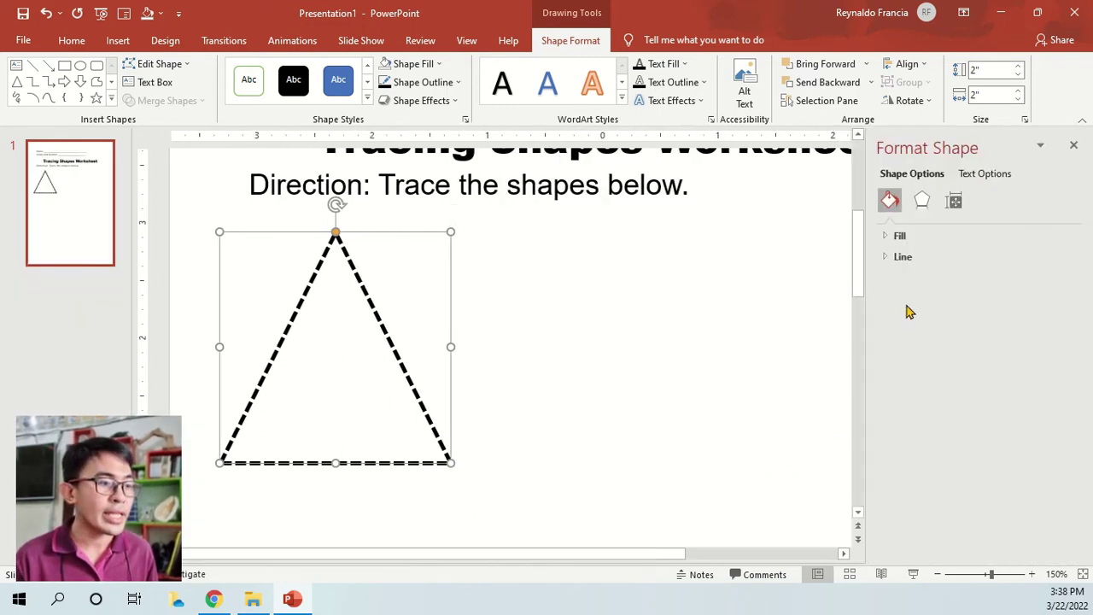
left_click(921, 257)
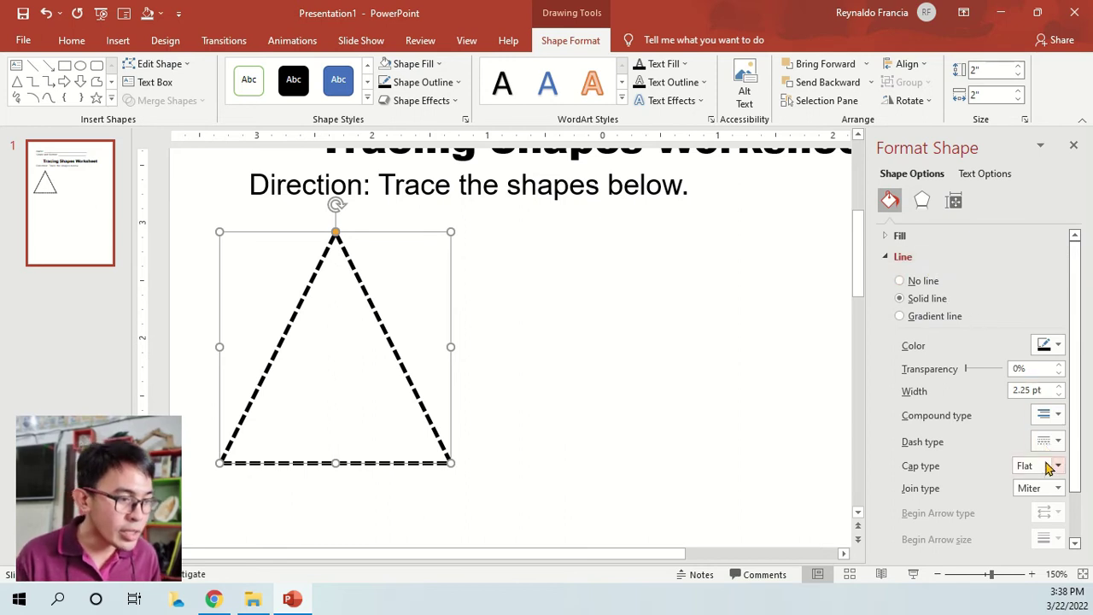
left_click(1059, 468)
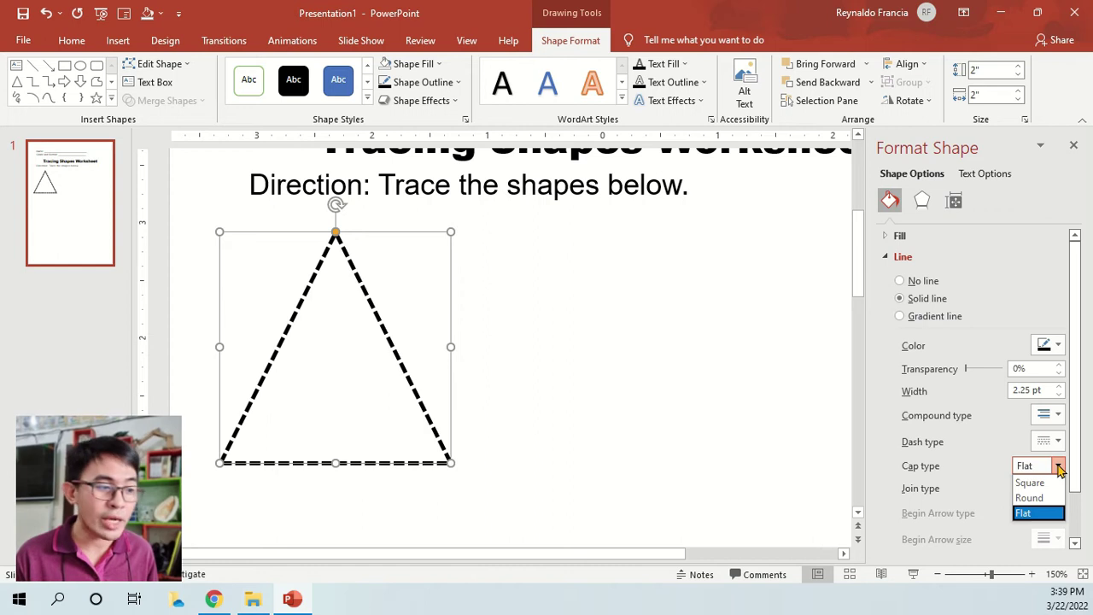
left_click(1030, 498)
Close the formatting side pane and reselect the dashed triangle
scroll(552, 359, "up", 4)
scroll(551, 358, "up", 1)
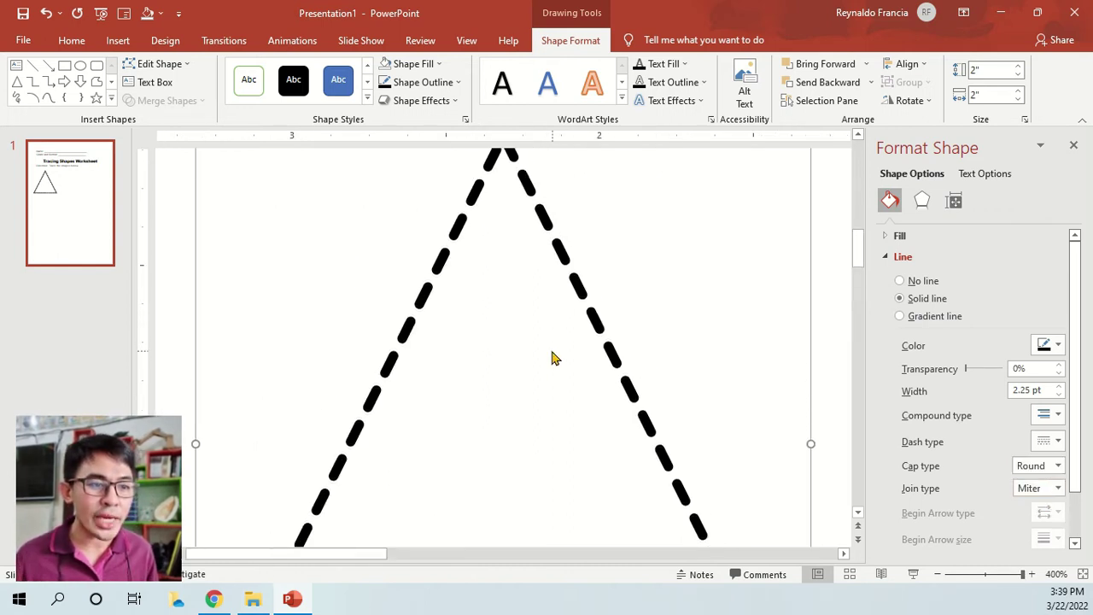
scroll(551, 358, "down", 1)
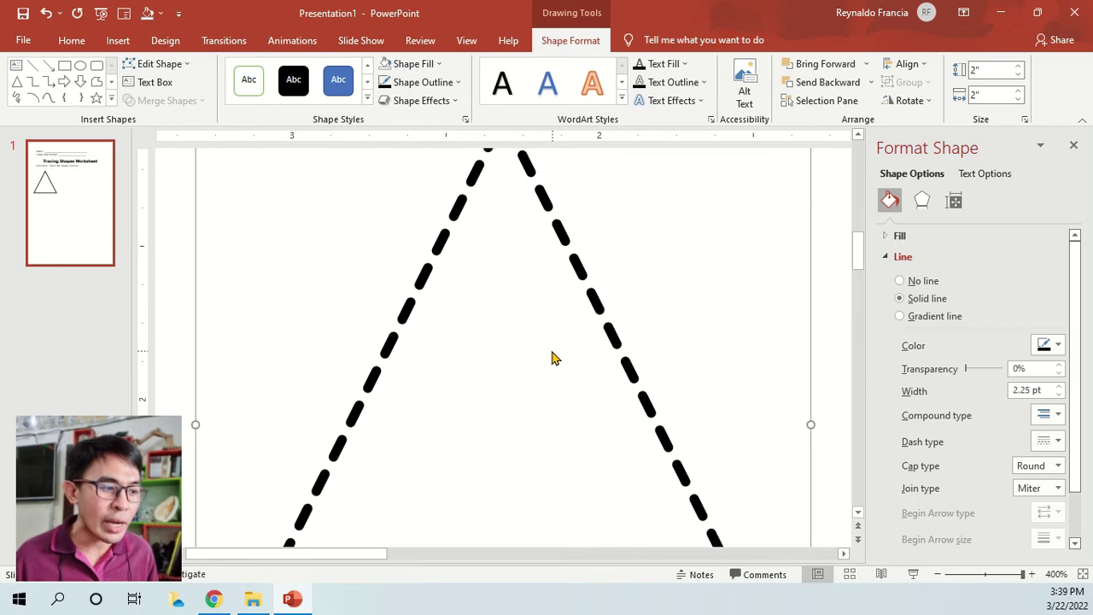
scroll(552, 358, "down", 1)
scroll(552, 359, "down", 5)
left_click(515, 410)
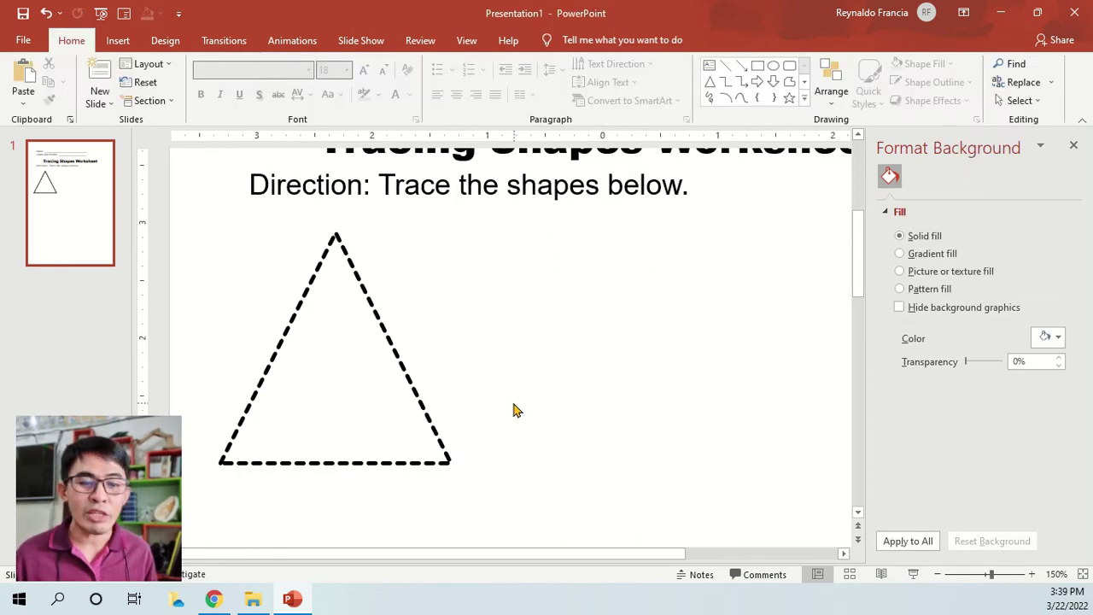
left_click(425, 403)
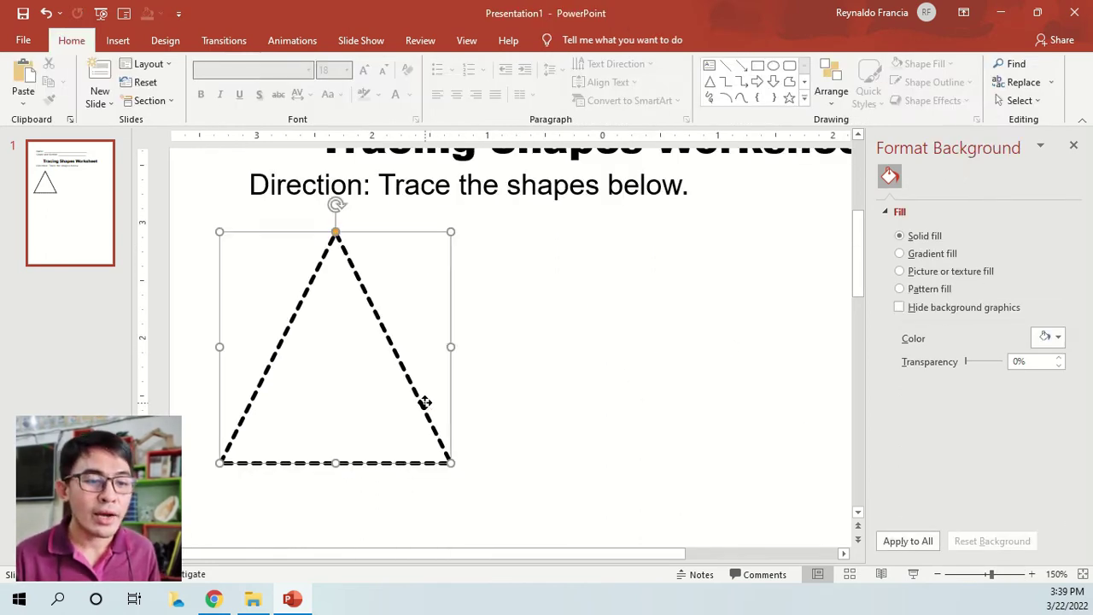
left_click(530, 376)
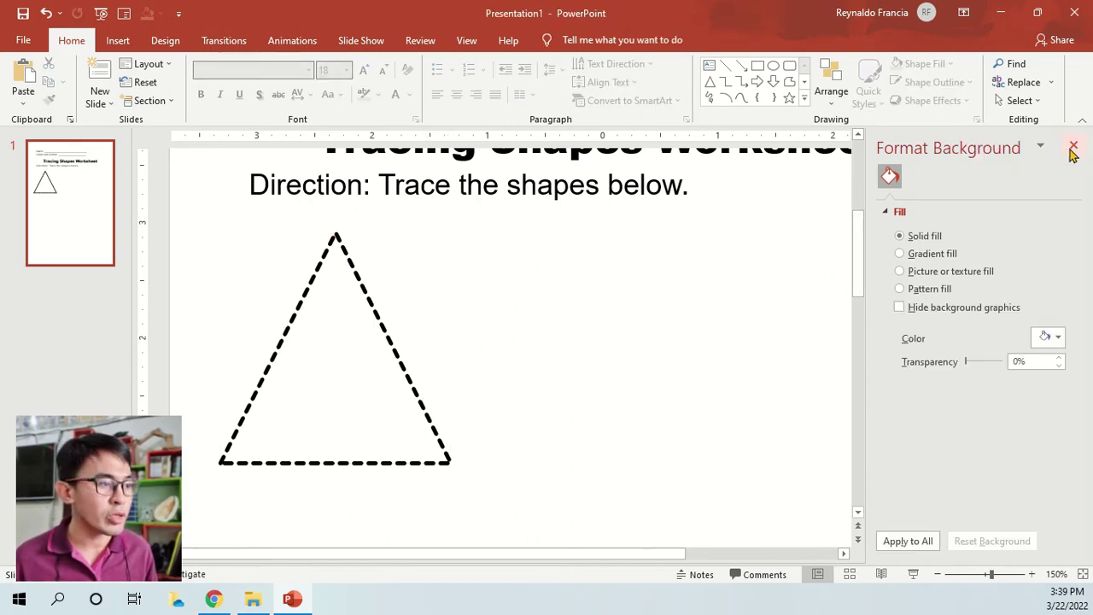
left_click(1073, 145)
left_click(439, 370)
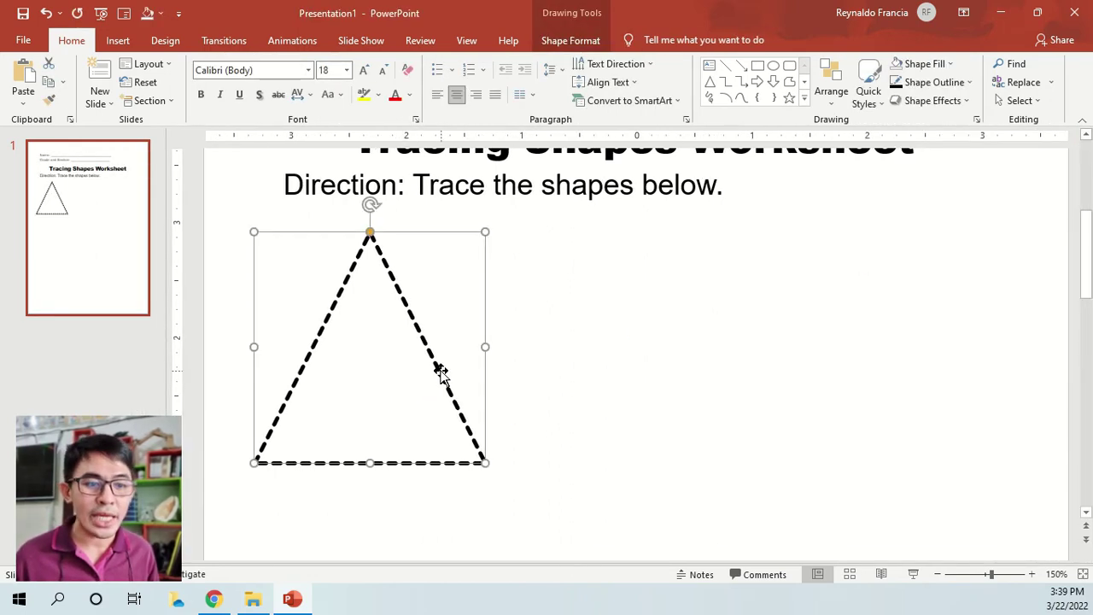
Add a text box reading 'Triangle' just below the triangle's base
left_click(118, 41)
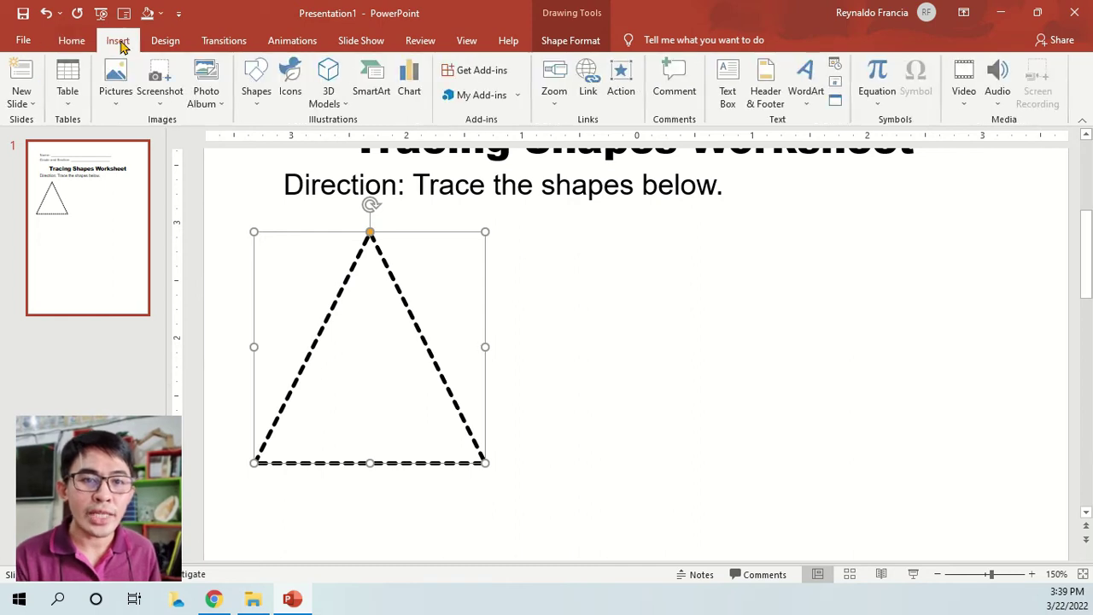
left_click(725, 81)
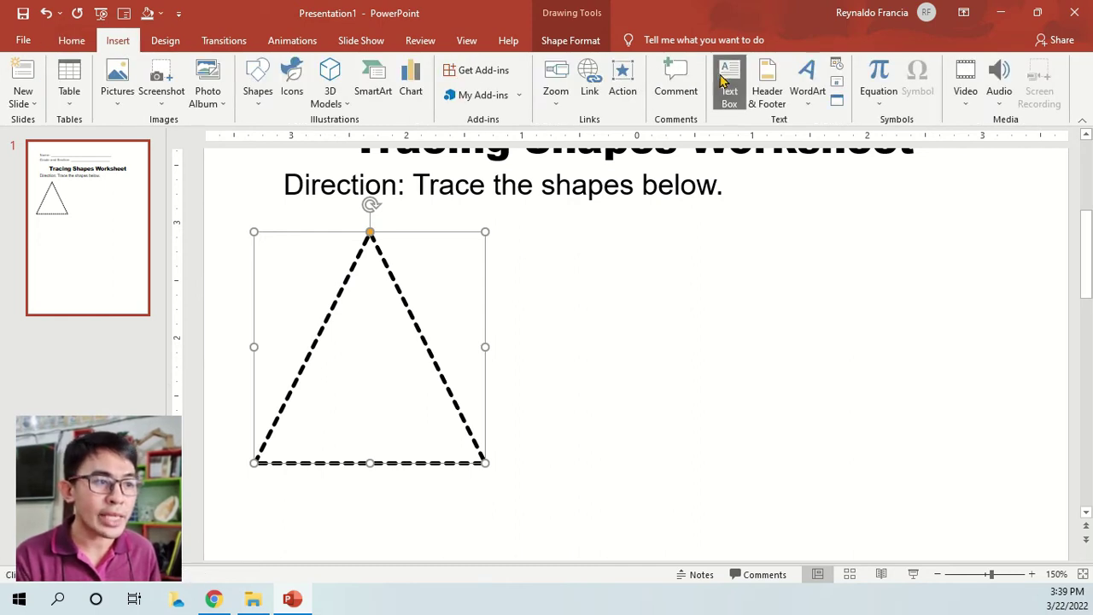
left_click(298, 490)
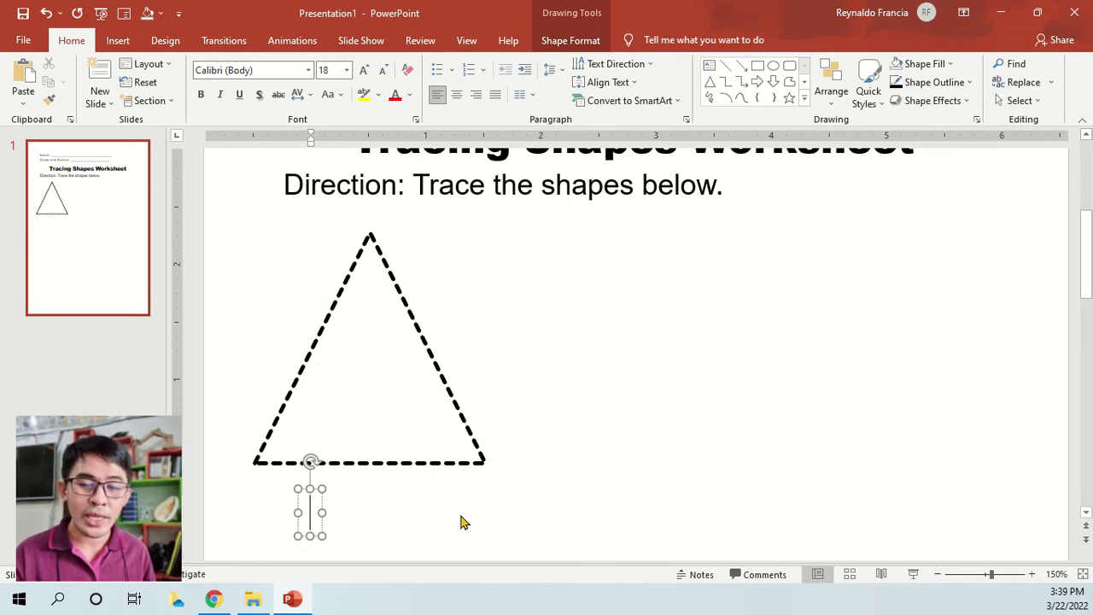
type("Tri")
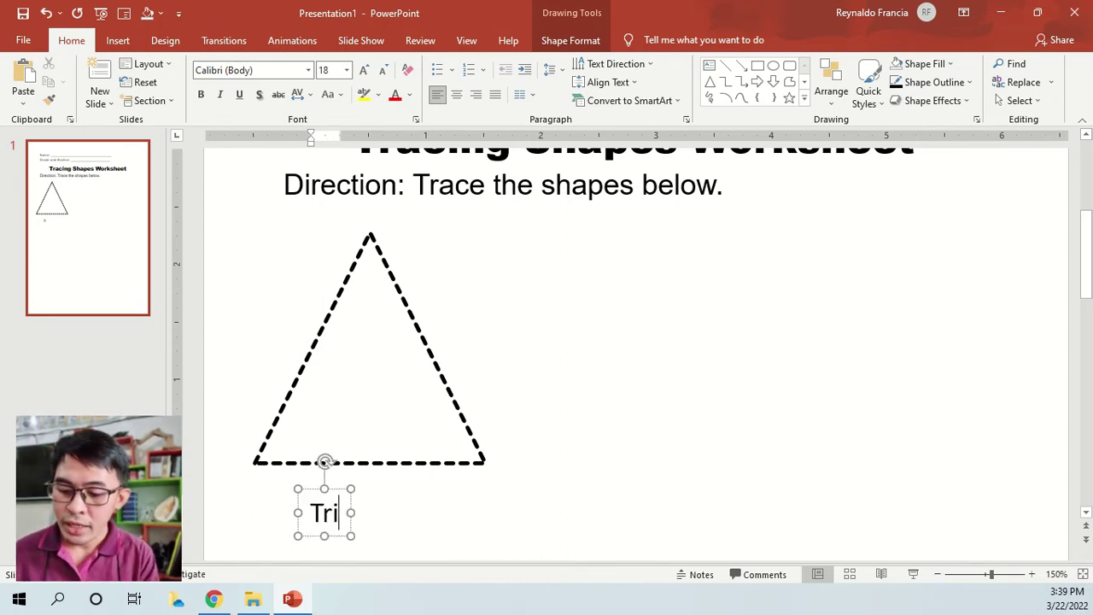
type("angle")
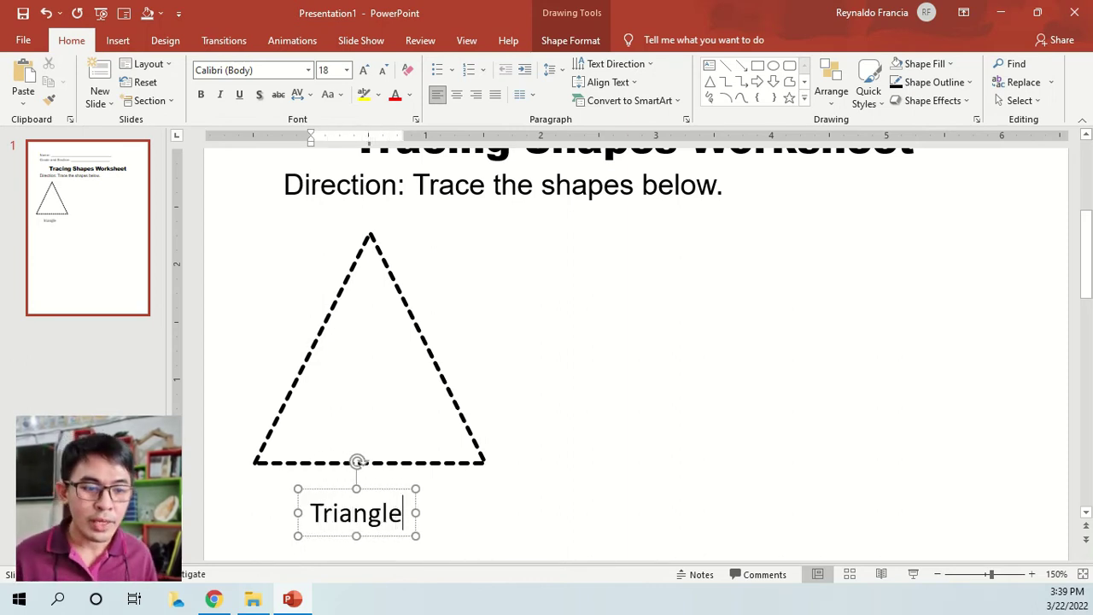
left_click_drag(383, 537, 390, 517)
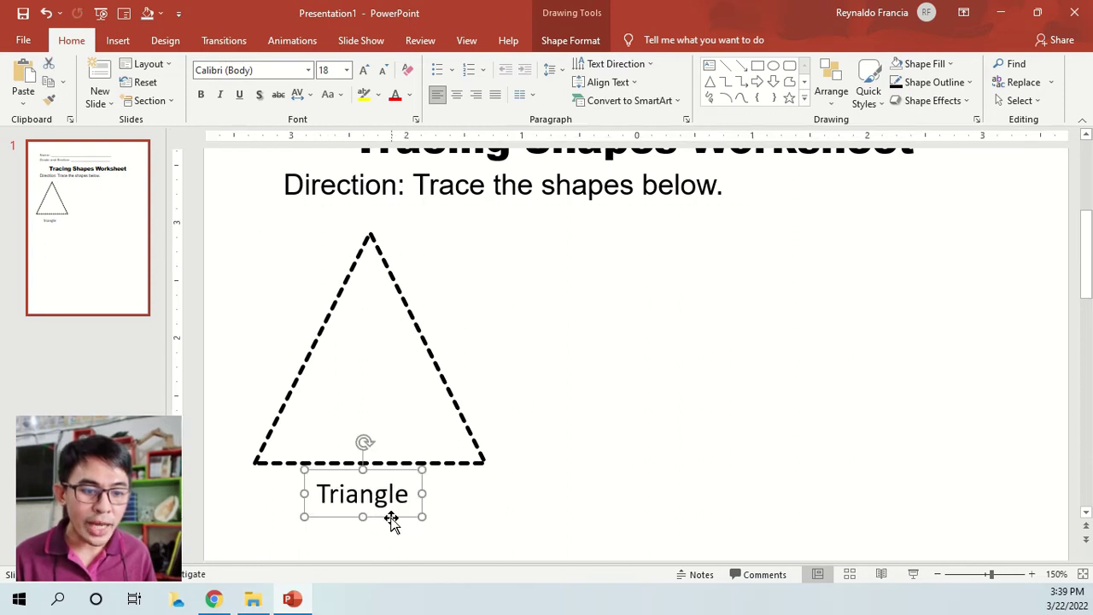
Format the Triangle label as red 14-point Arial Black, centred under the triangle
left_click(308, 70)
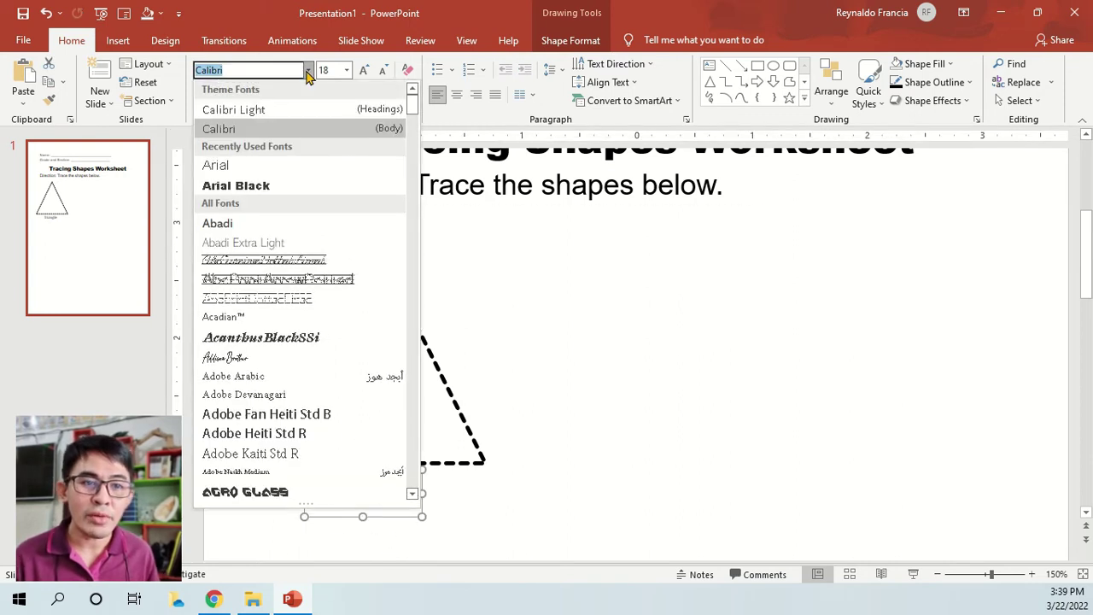
left_click(252, 186)
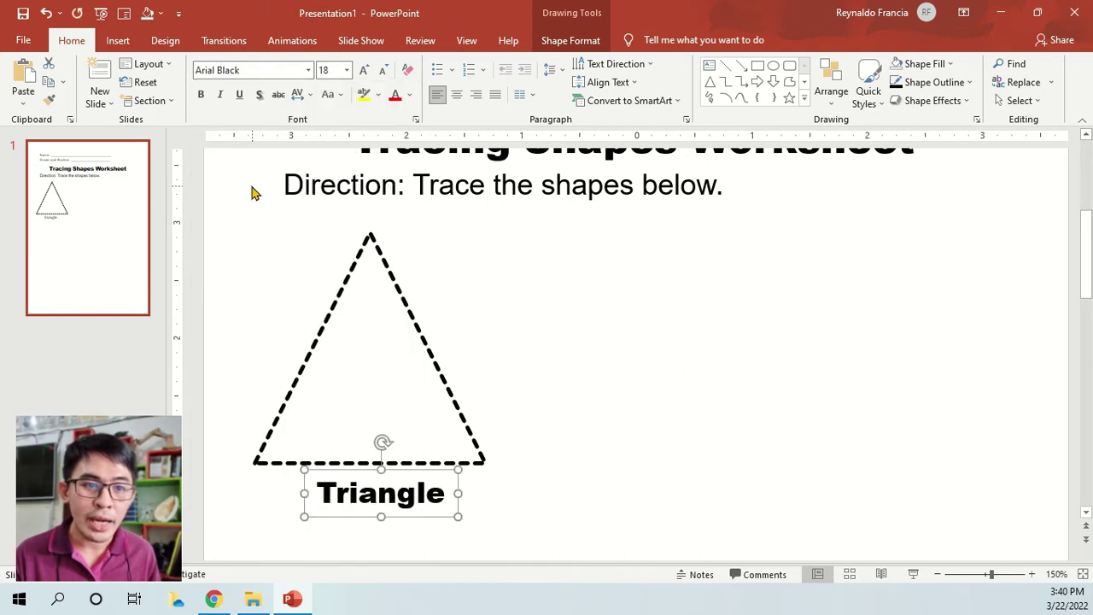
left_click(385, 70)
left_click(385, 70)
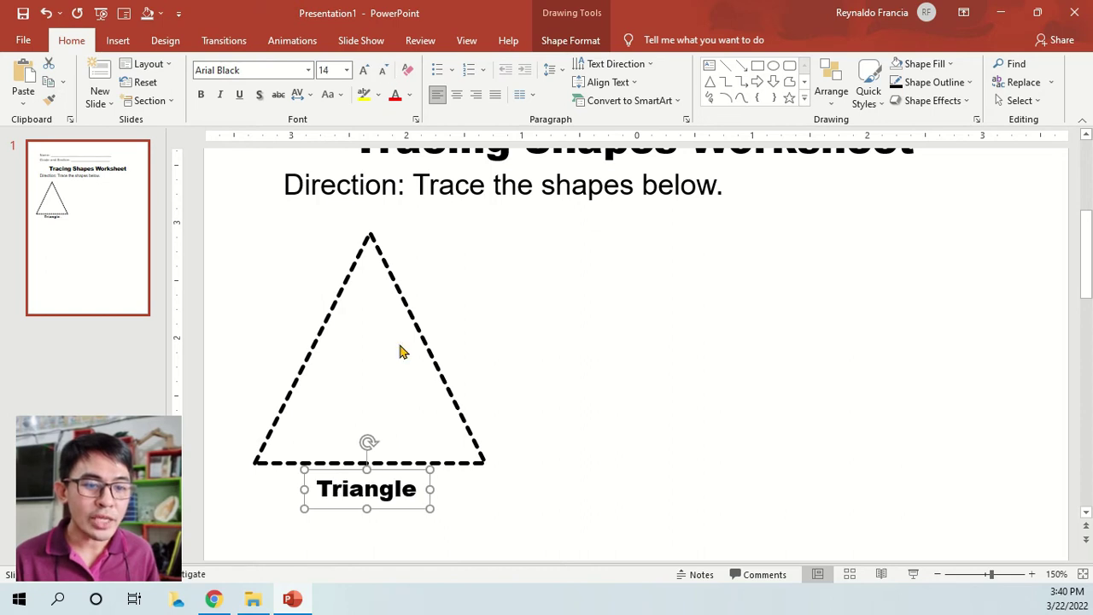
left_click_drag(396, 504, 398, 505)
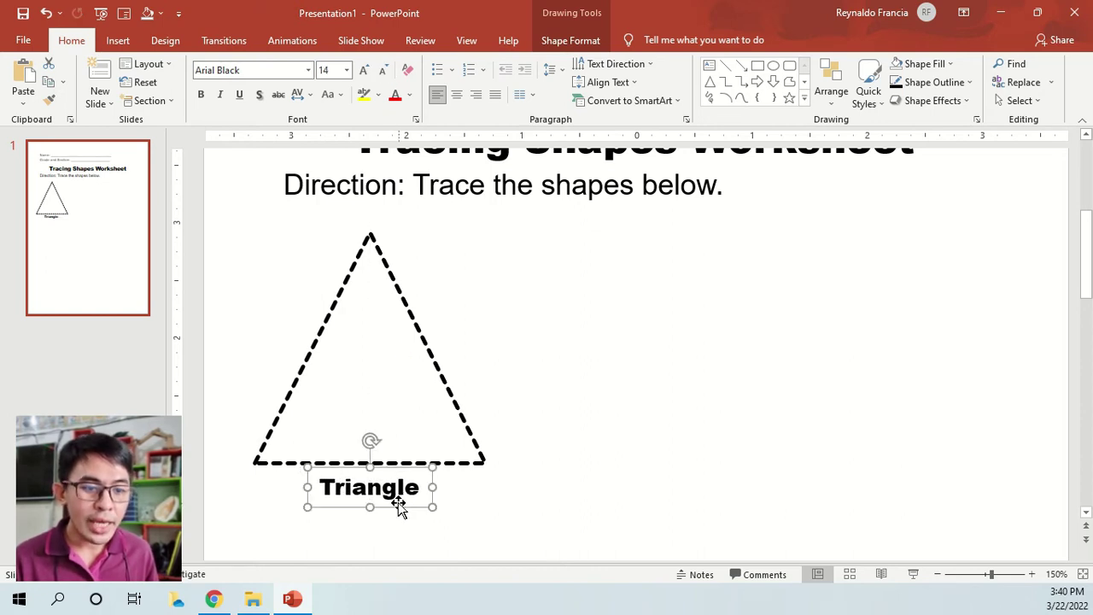
left_click(411, 97)
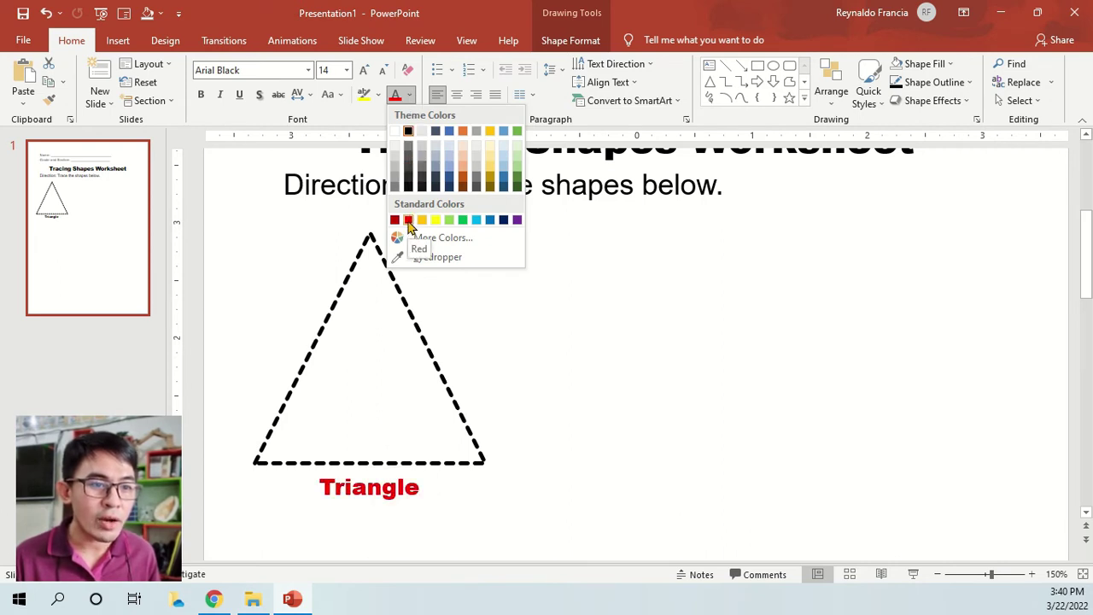
left_click(408, 220)
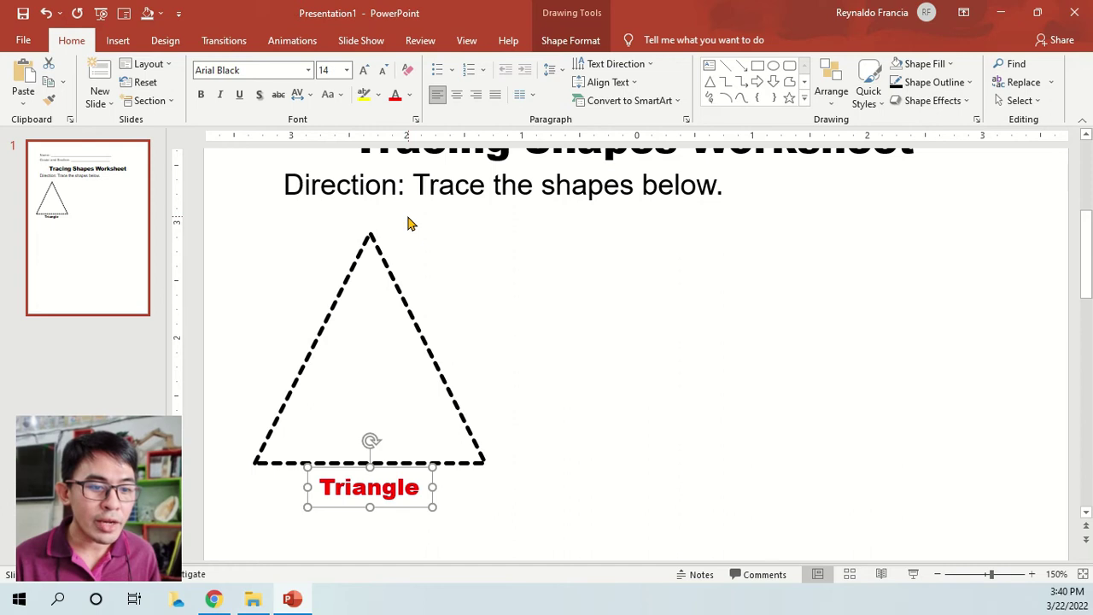
left_click(566, 402)
scroll(429, 443, "down", 2, "ctrl")
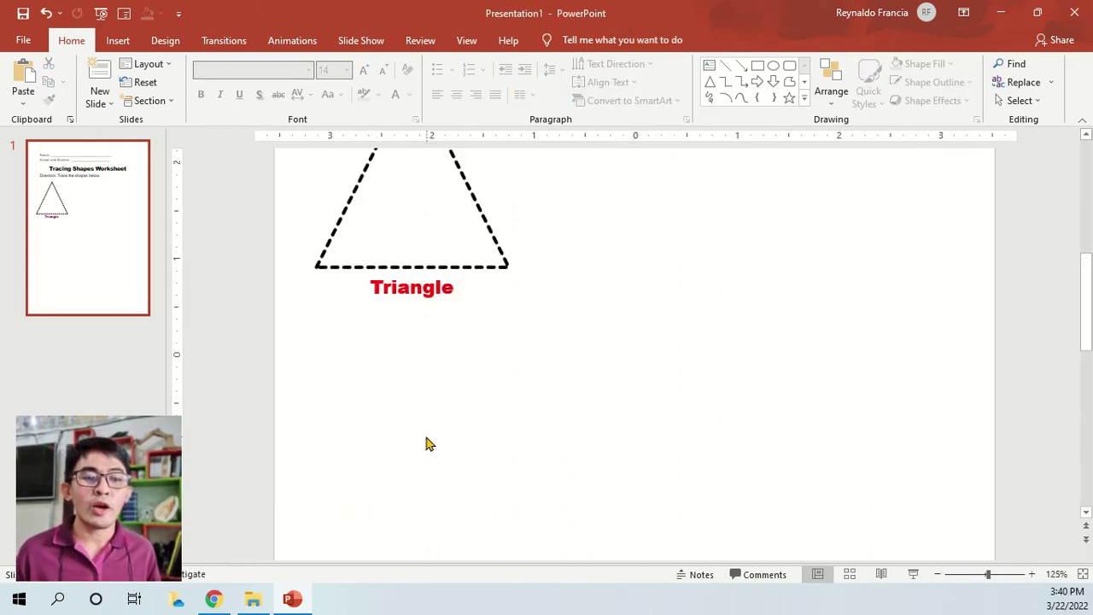
scroll(429, 443, "down", 2, "ctrl")
scroll(490, 391, "up", 1)
left_click(513, 331)
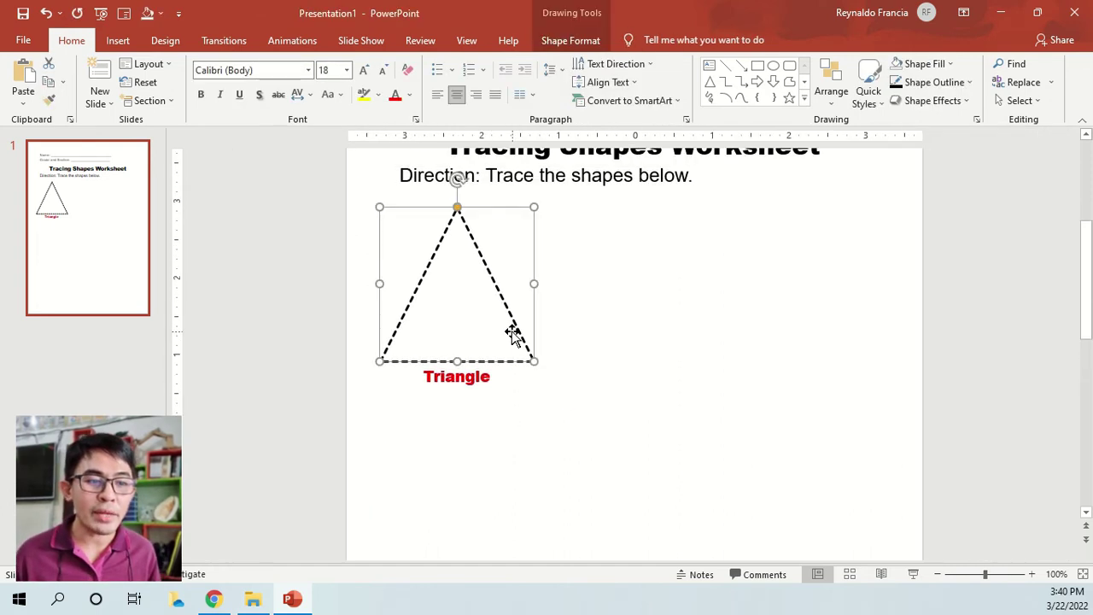
scroll(513, 333, "up", 2, "ctrl")
scroll(515, 339, "down", 4, "ctrl")
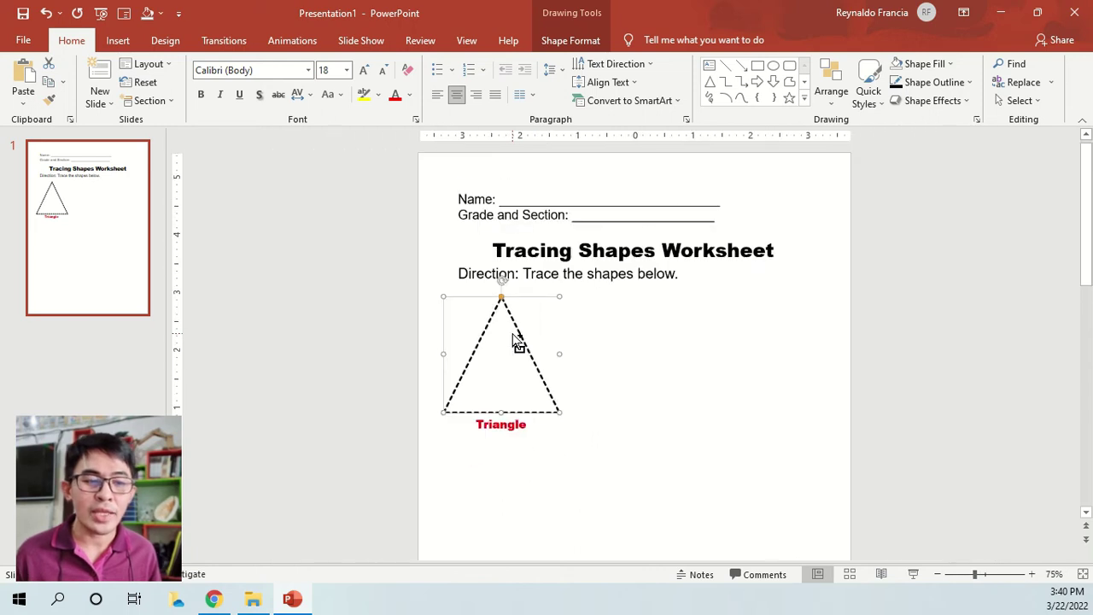
scroll(582, 404, "up", 2, "ctrl")
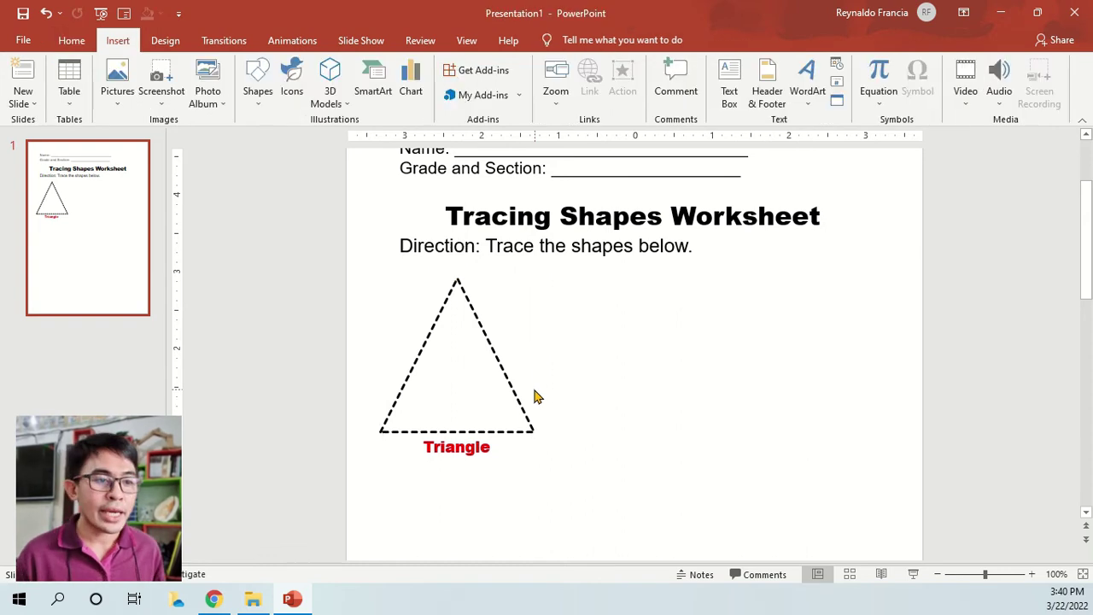
scroll(535, 395, "up", 2)
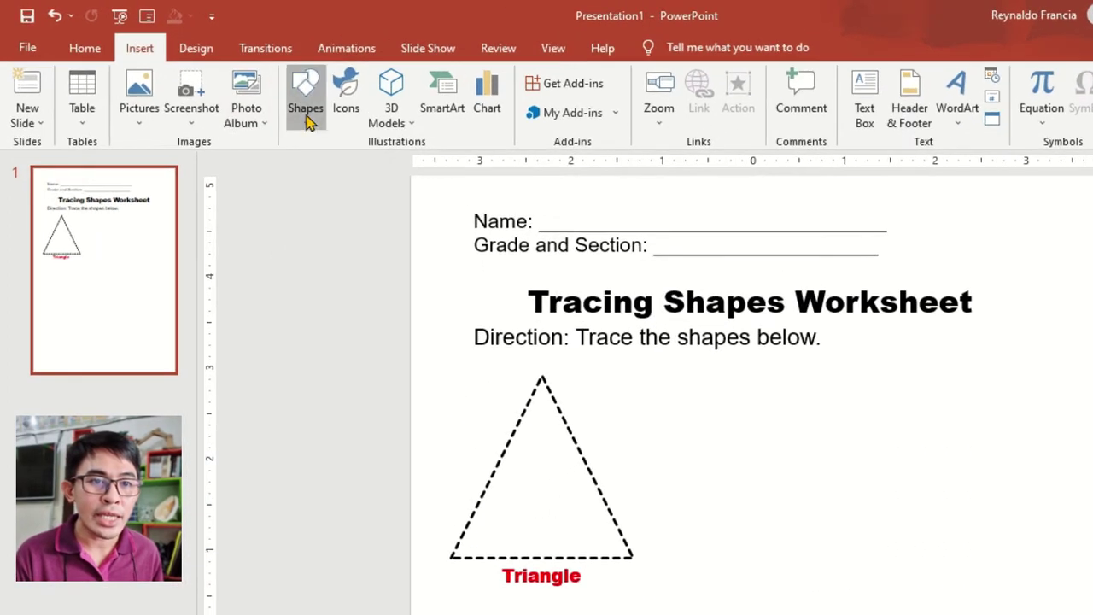
Draw a rectangle to the right of the dashed triangle
left_click(306, 120)
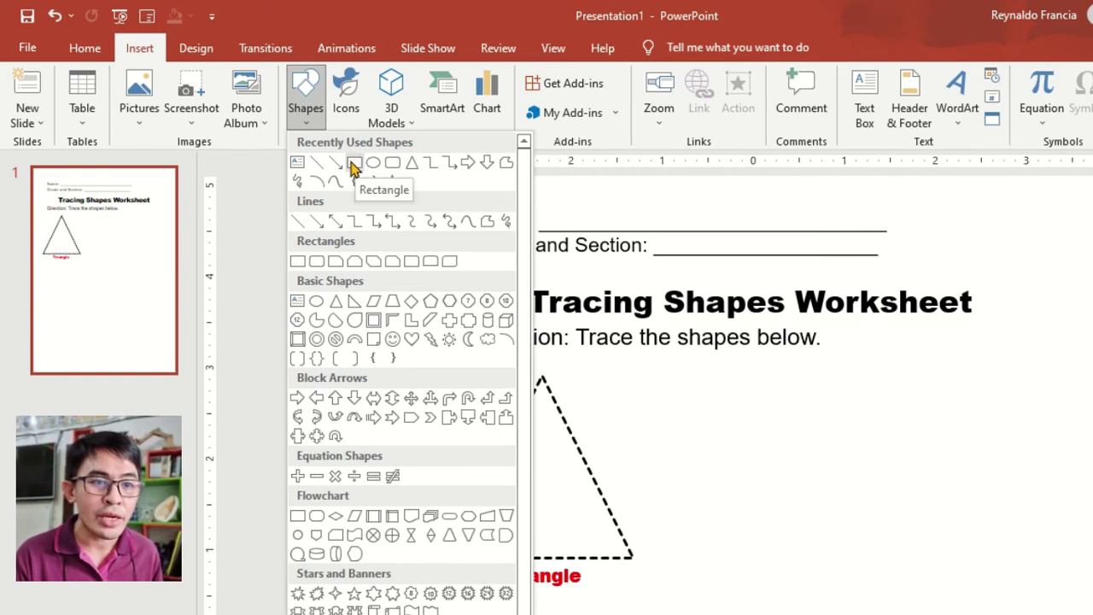
left_click(353, 164)
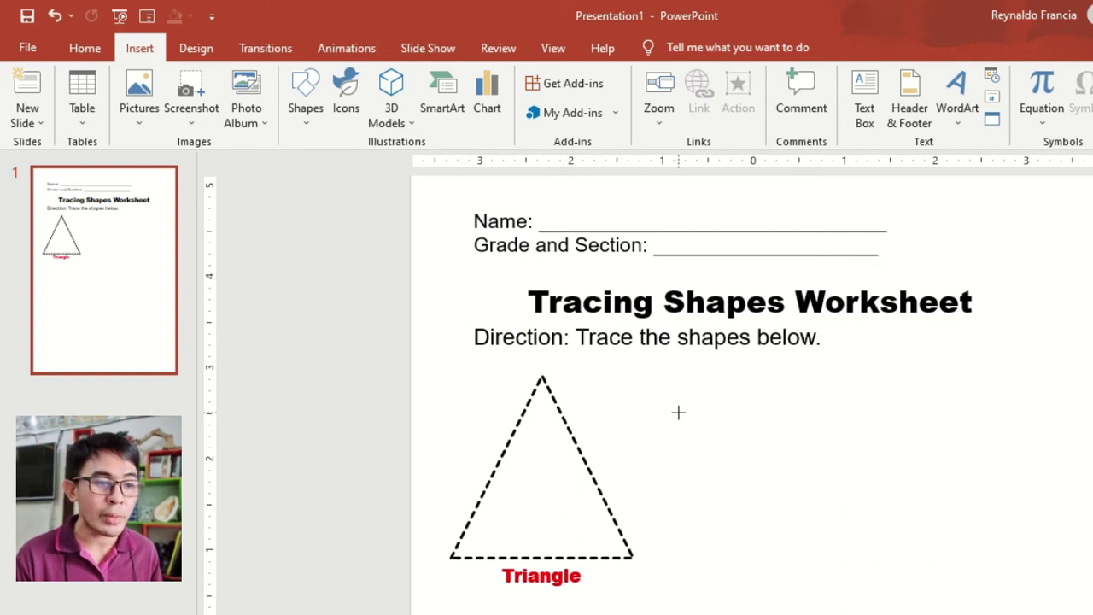
left_click_drag(681, 385, 773, 480)
mouse_move(732, 440)
left_mouse_down()
mouse_move(703, 449)
mouse_move(702, 436)
left_mouse_up()
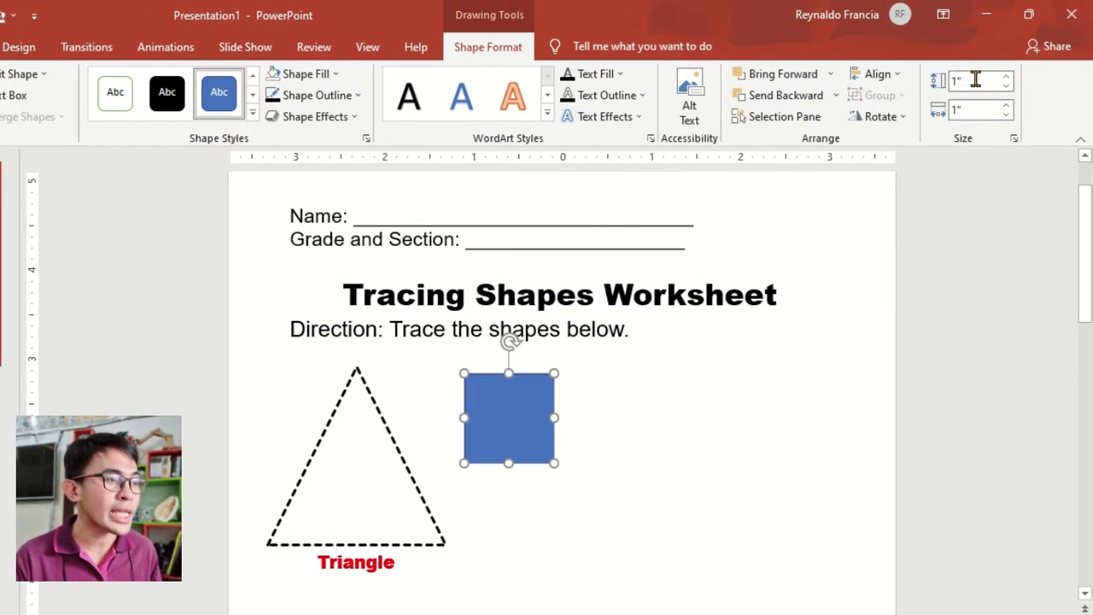
Size the rectangle to 2 by 2 inches and align its top with the triangle's top
left_click(975, 80)
type("2")
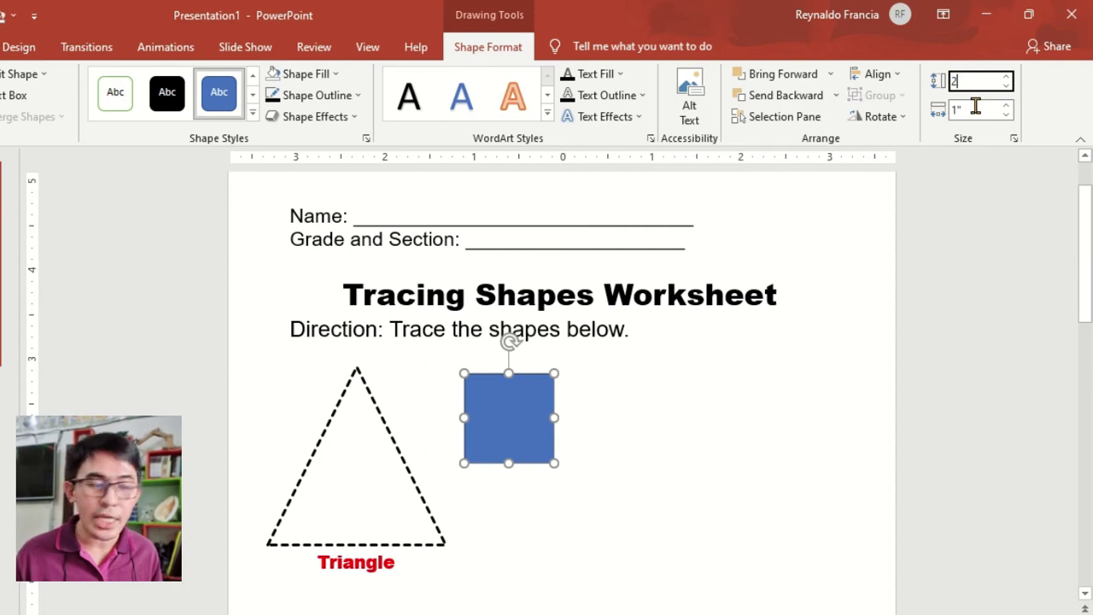
left_click(976, 105)
type("2")
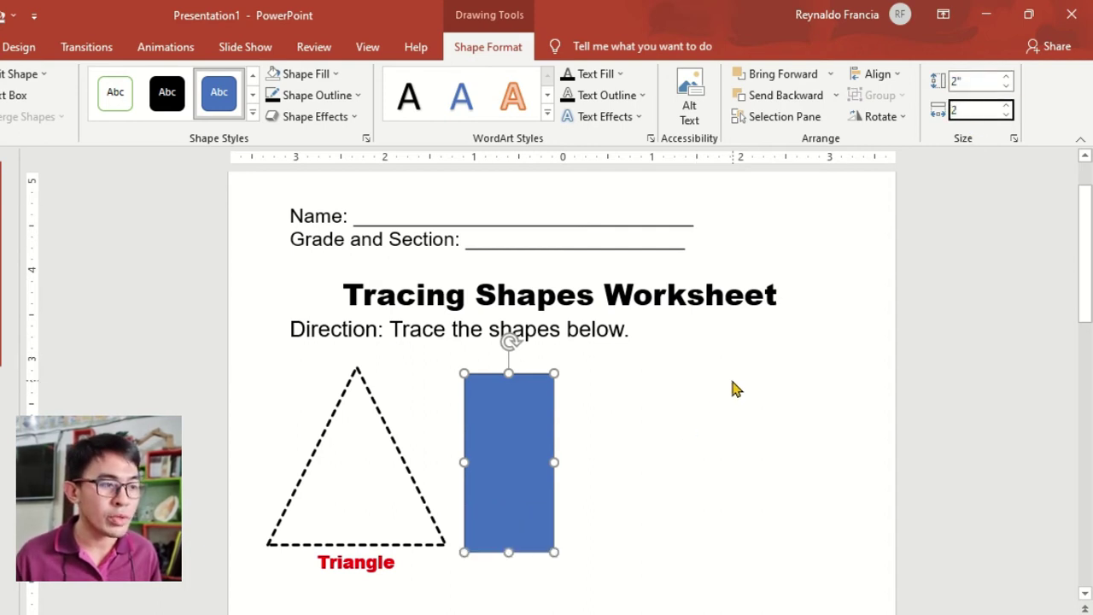
key("Return")
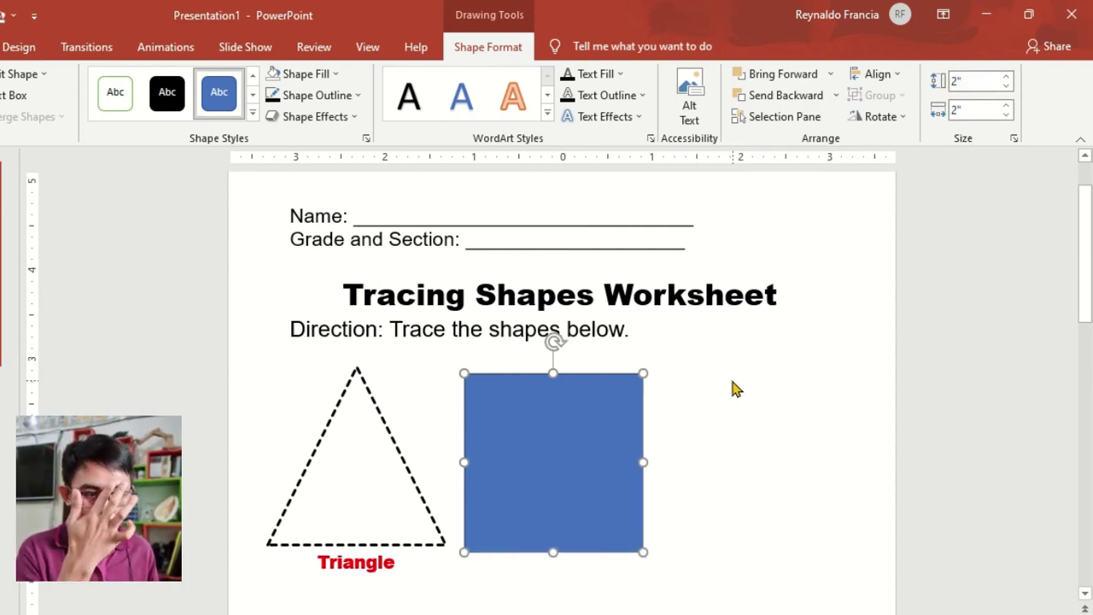
left_click_drag(556, 453, 557, 445)
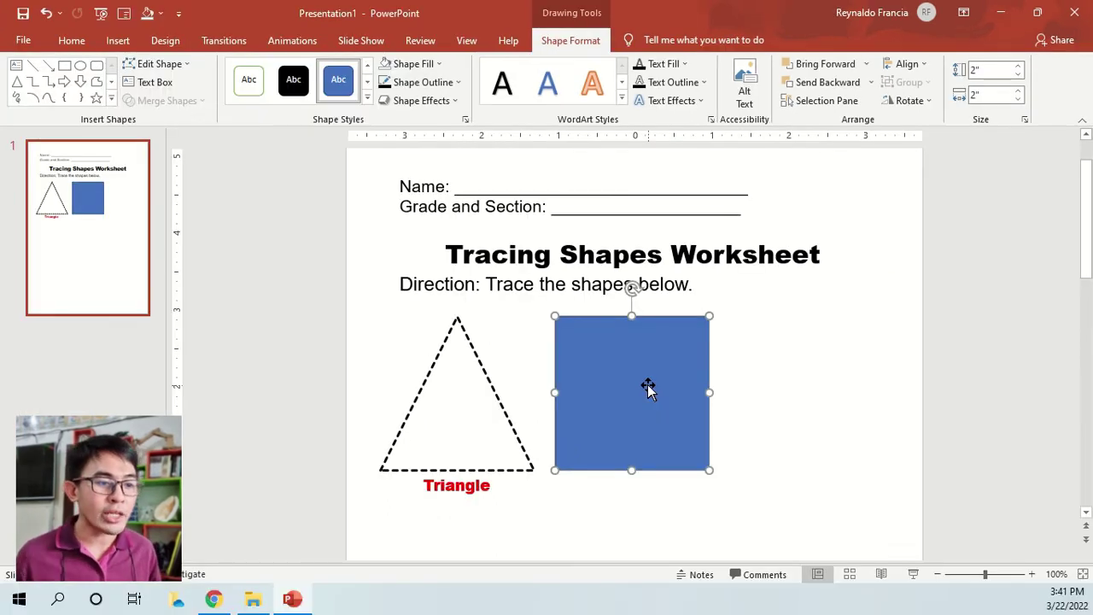
scroll(648, 388, "up", 2)
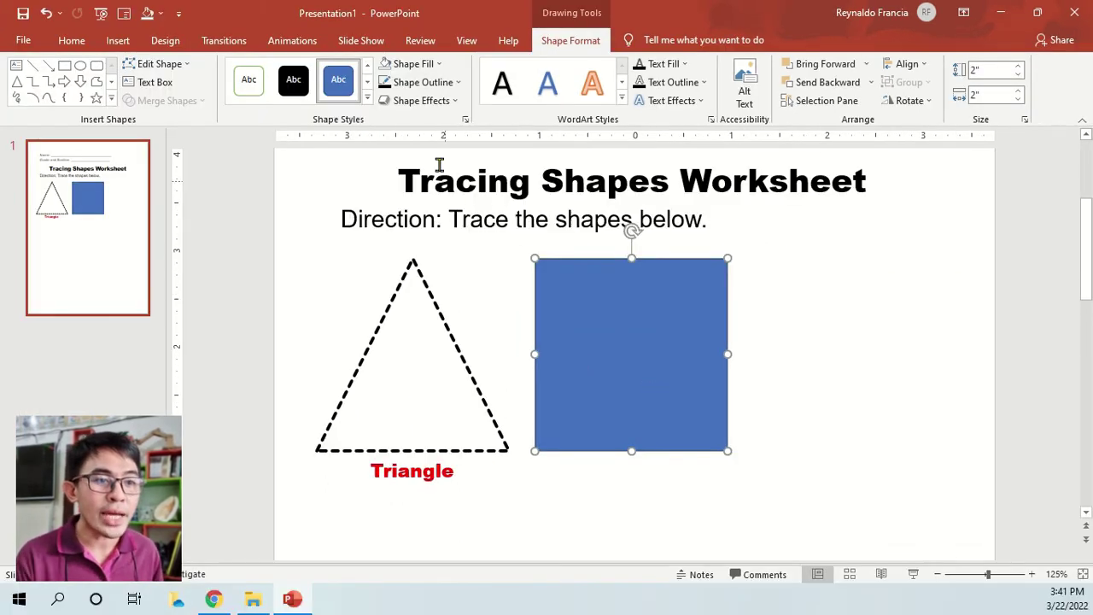
Remove the square's blue fill and give it a black 2¼ pt outline
left_click(437, 66)
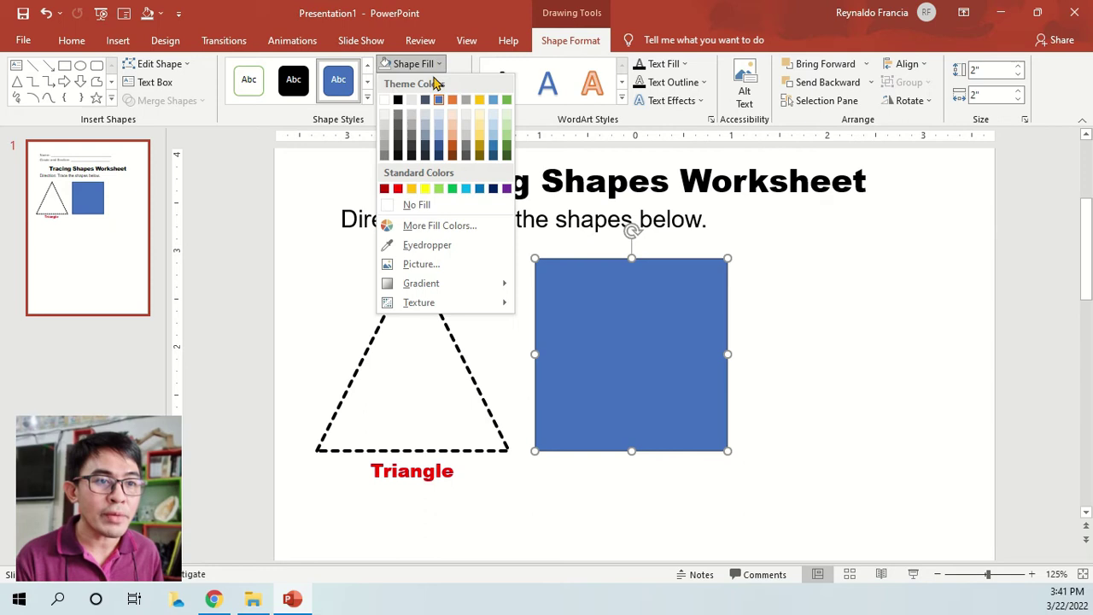
left_click(426, 203)
left_click(440, 84)
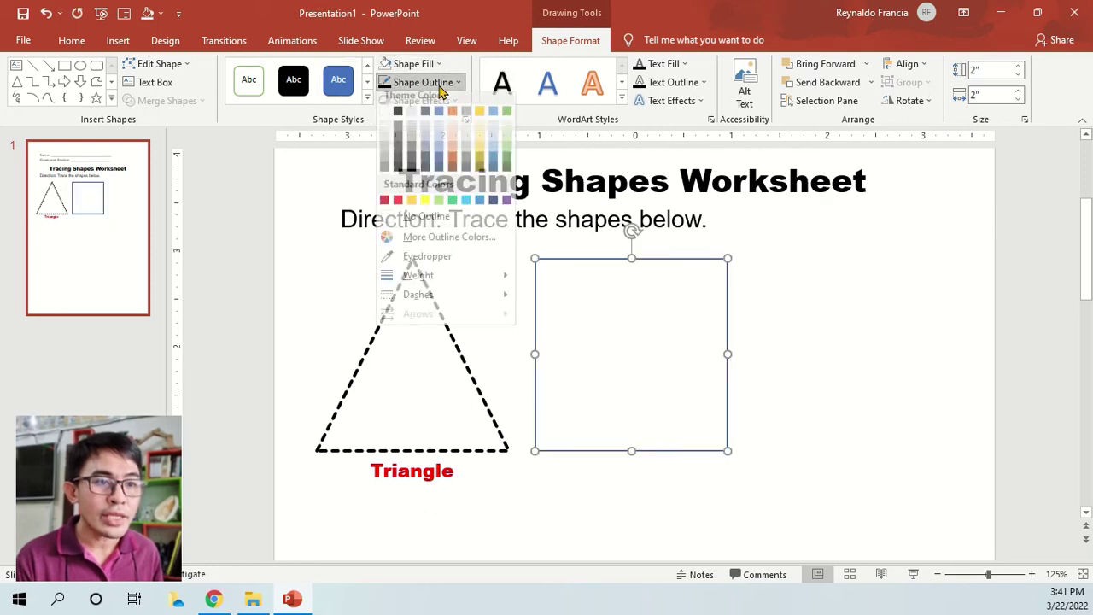
left_click(397, 118)
left_click(425, 83)
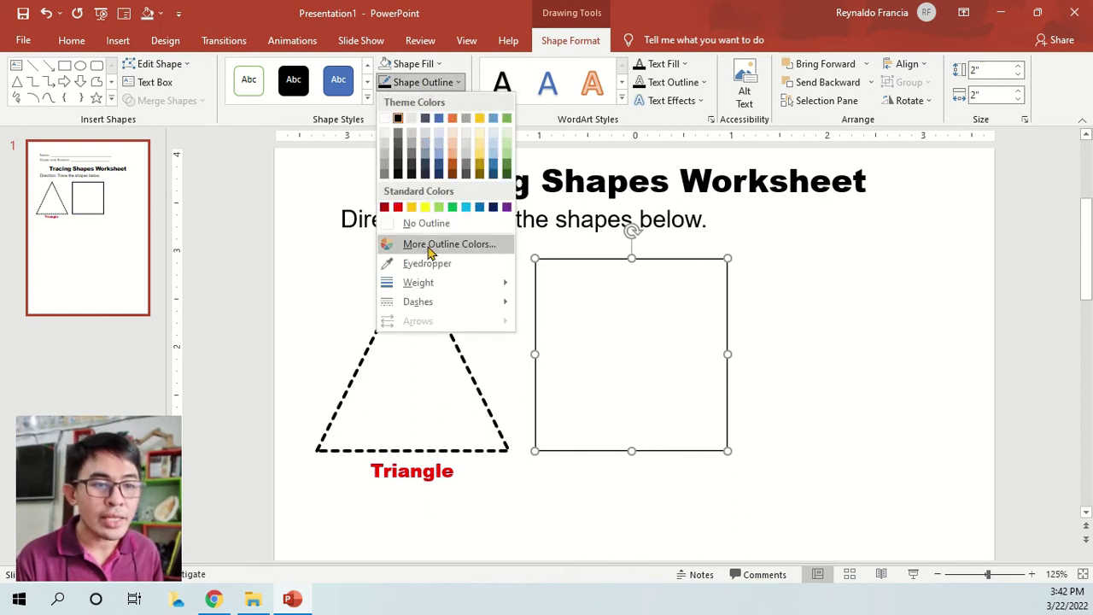
mouse_move(453, 287)
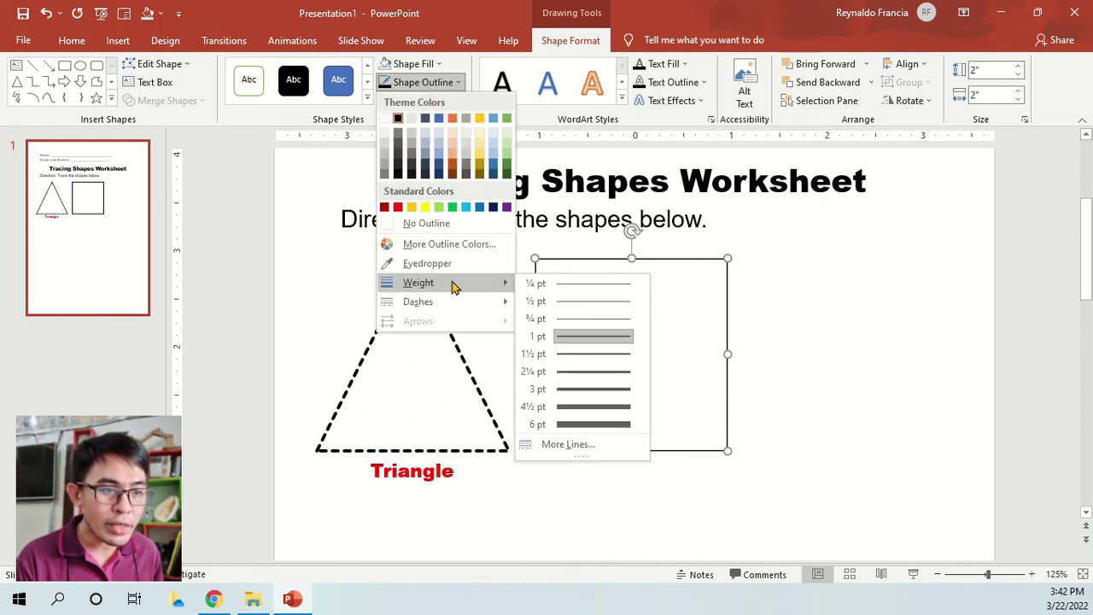
left_click(579, 371)
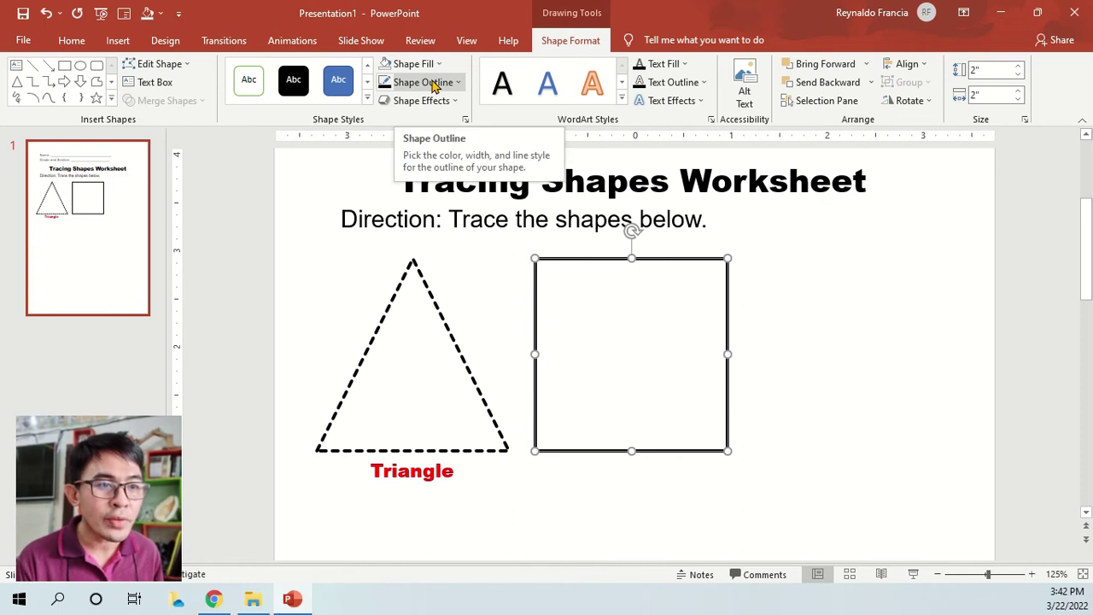
Make the square's outline dashed with Round cap type, then close the formatting pane
left_click(434, 86)
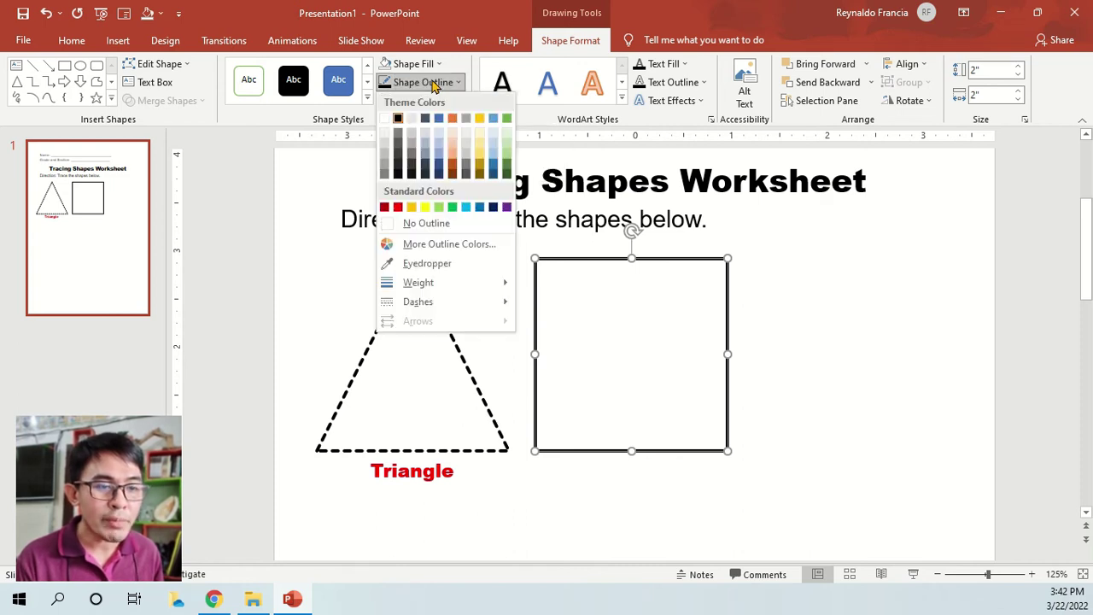
mouse_move(453, 305)
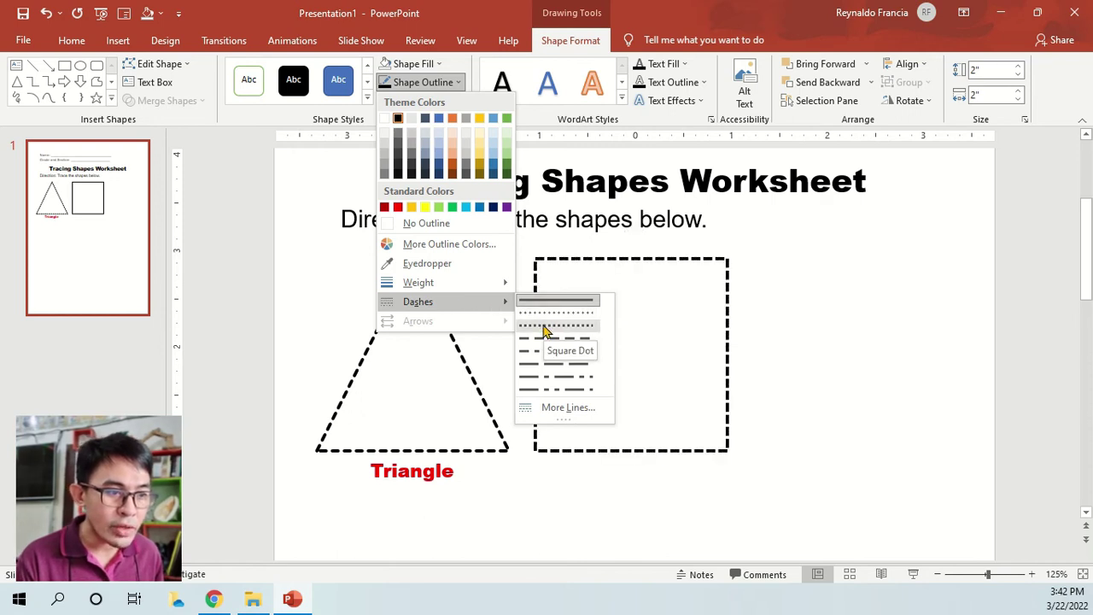
left_click(545, 329)
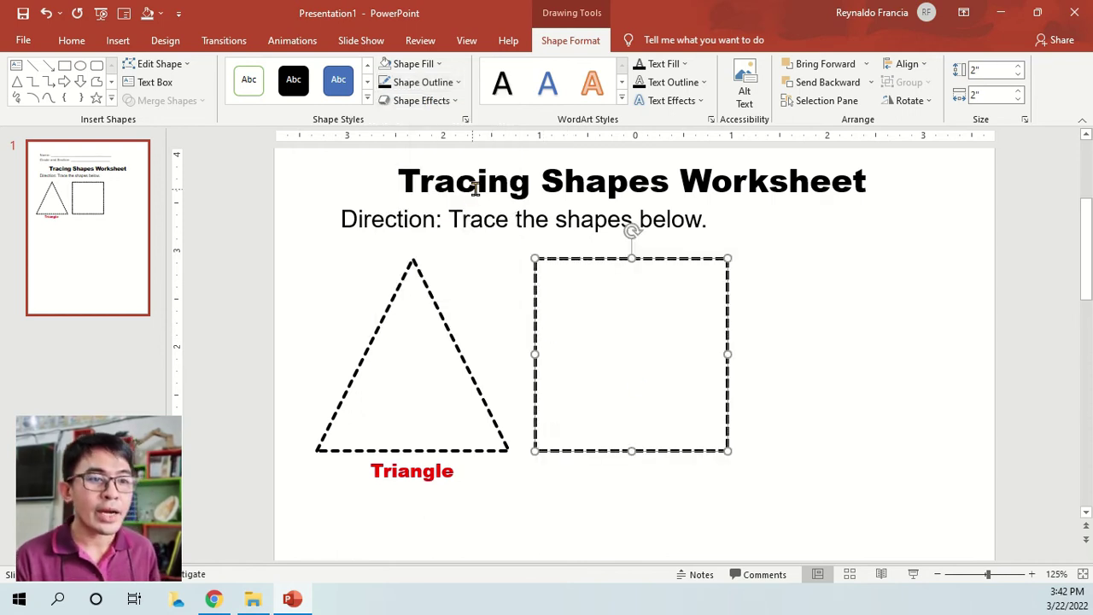
right_click(728, 384)
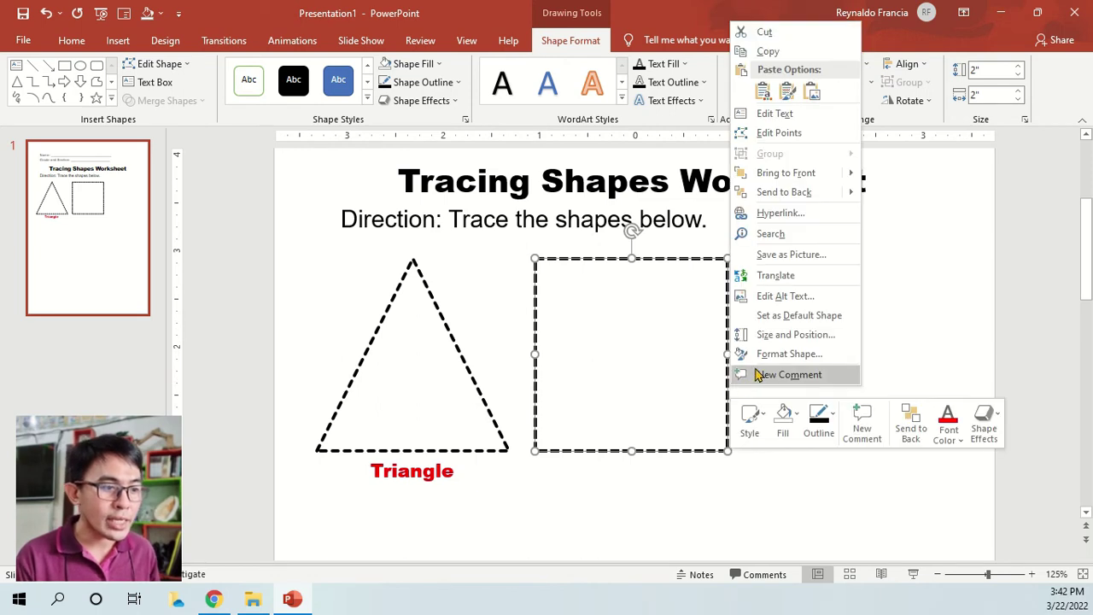
left_click(764, 355)
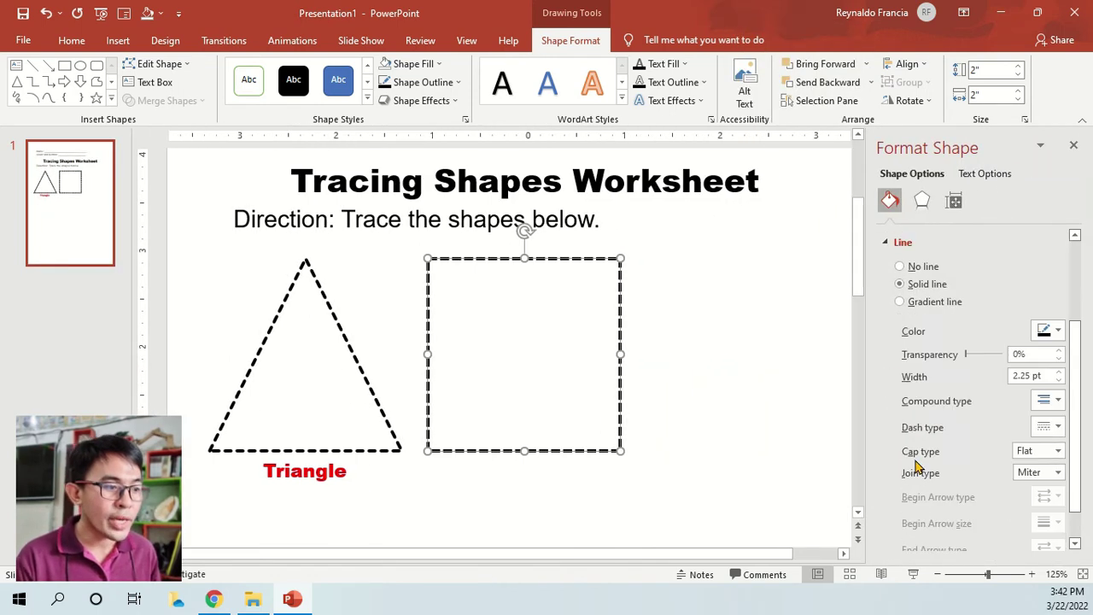
left_click(1057, 451)
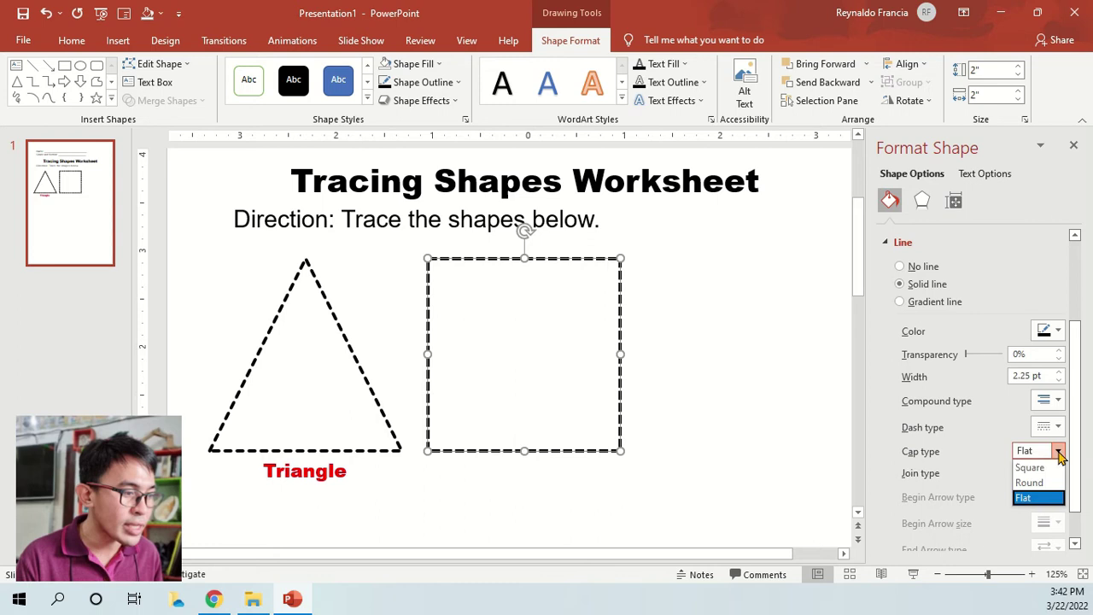
left_click(1036, 483)
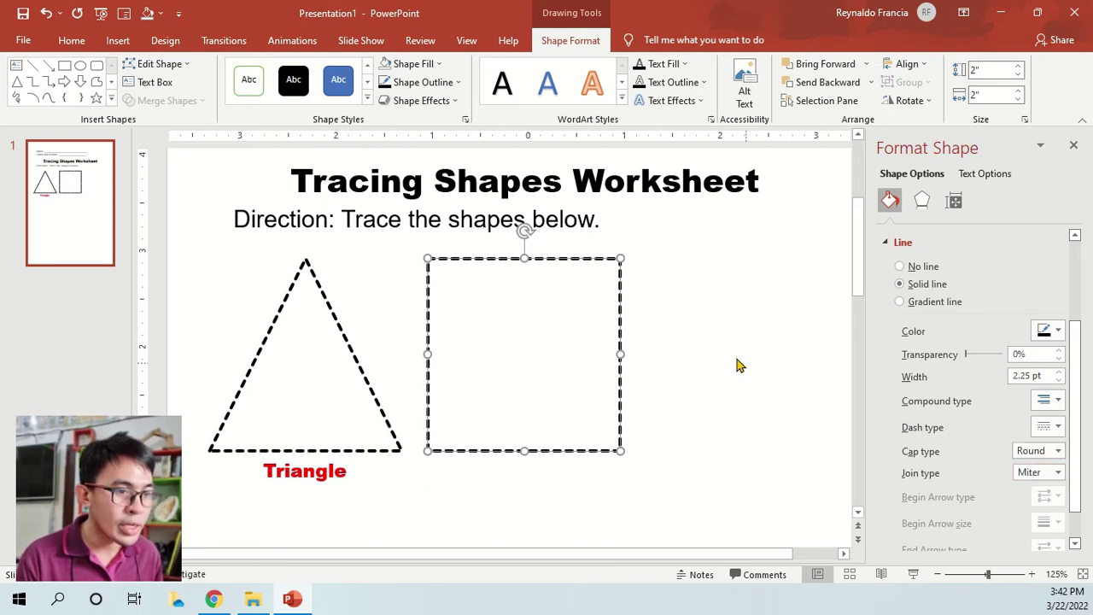
left_click(700, 353)
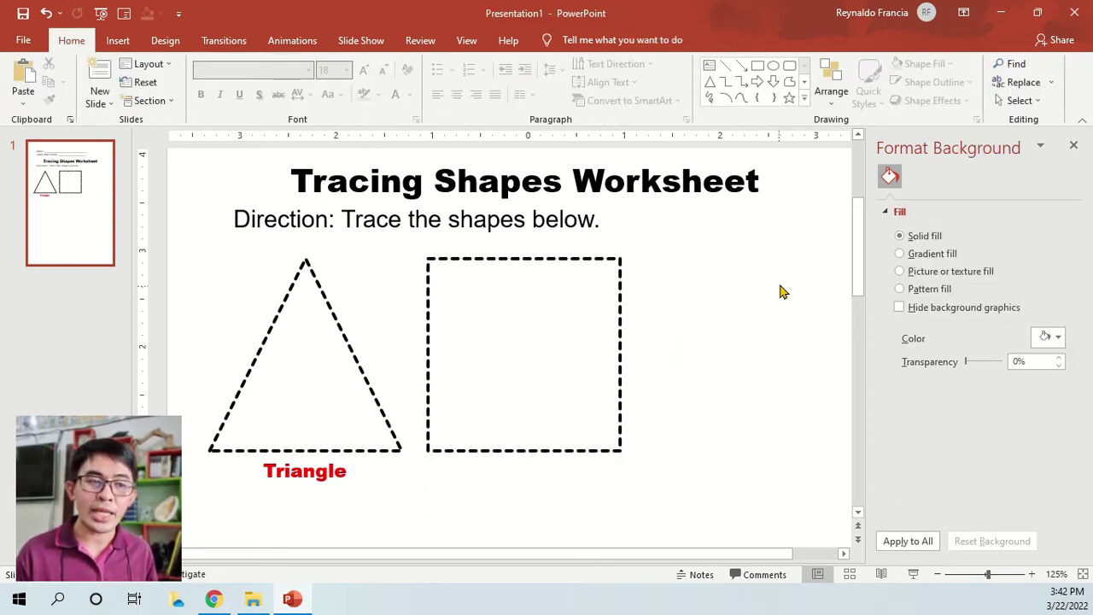
left_click(1074, 146)
left_click(459, 484)
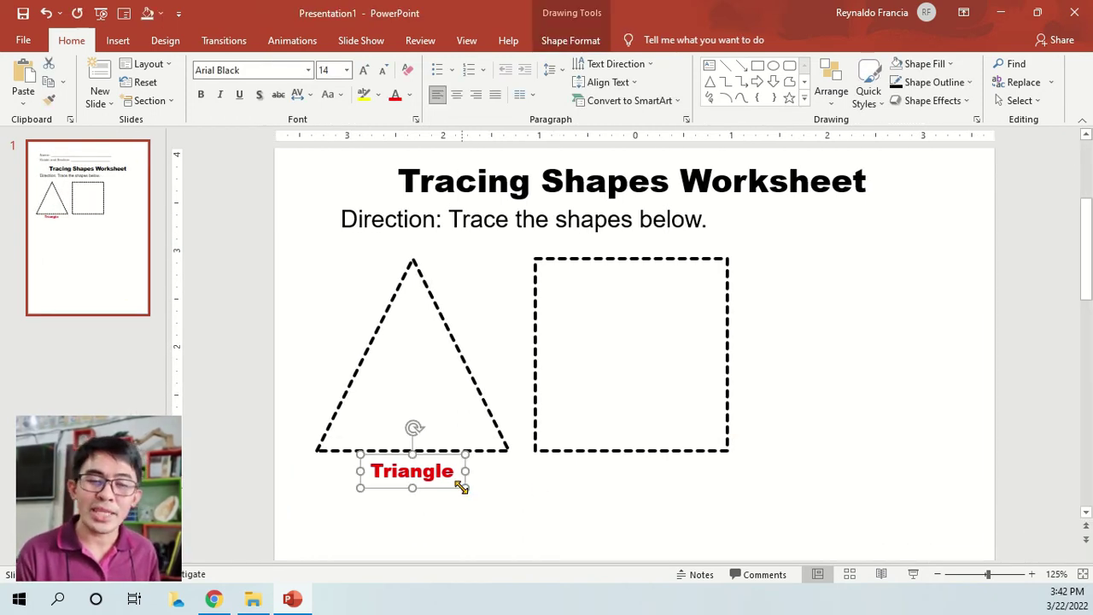
Copy the Triangle label under the square and change its text to 'Square'
scroll(461, 487, "up", 7)
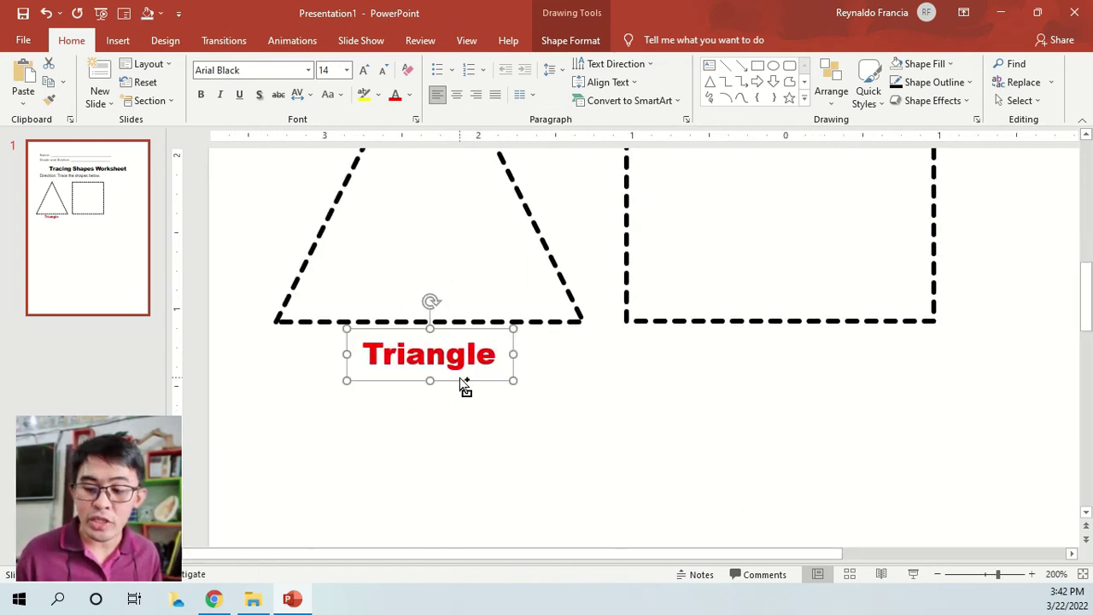
left_click_drag(461, 383, 794, 383, "ctrl")
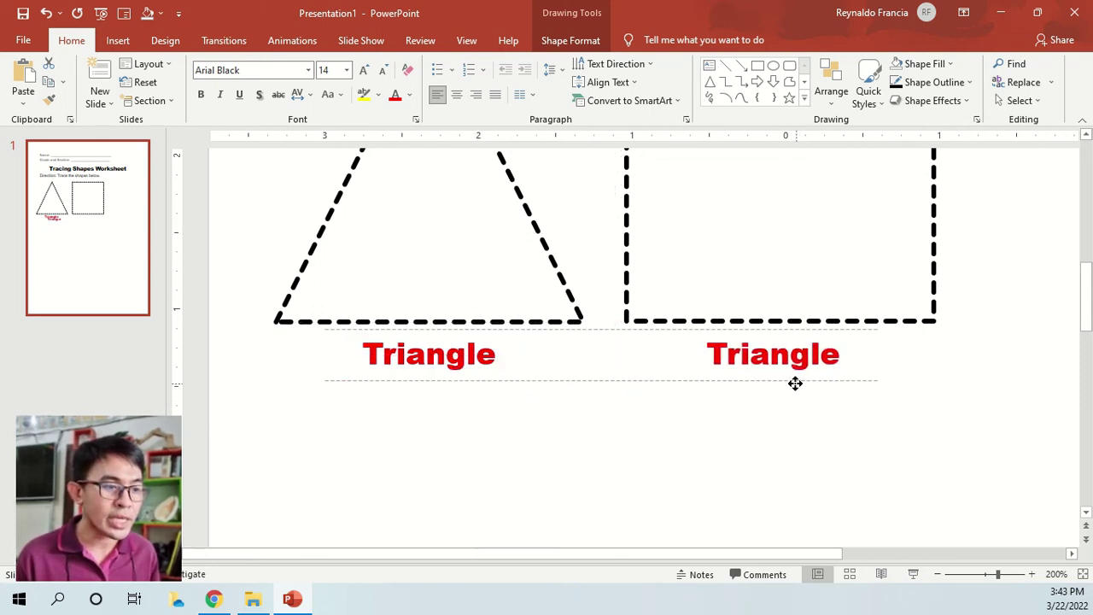
left_click(793, 355)
double_click(794, 355)
type("Squar")
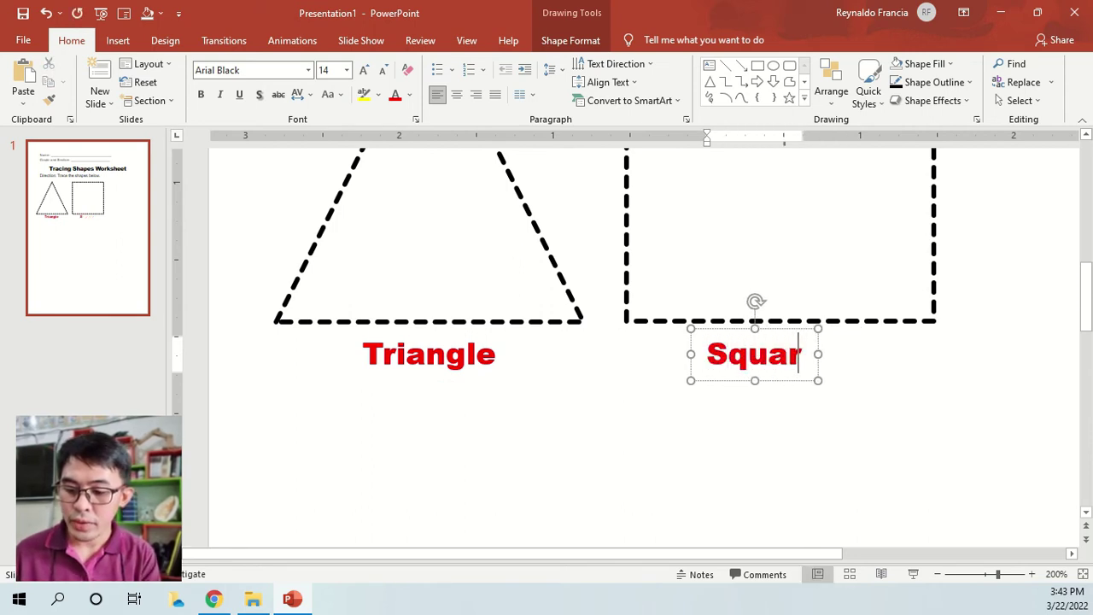
type("e")
scroll(648, 368, "down", 10, "ctrl")
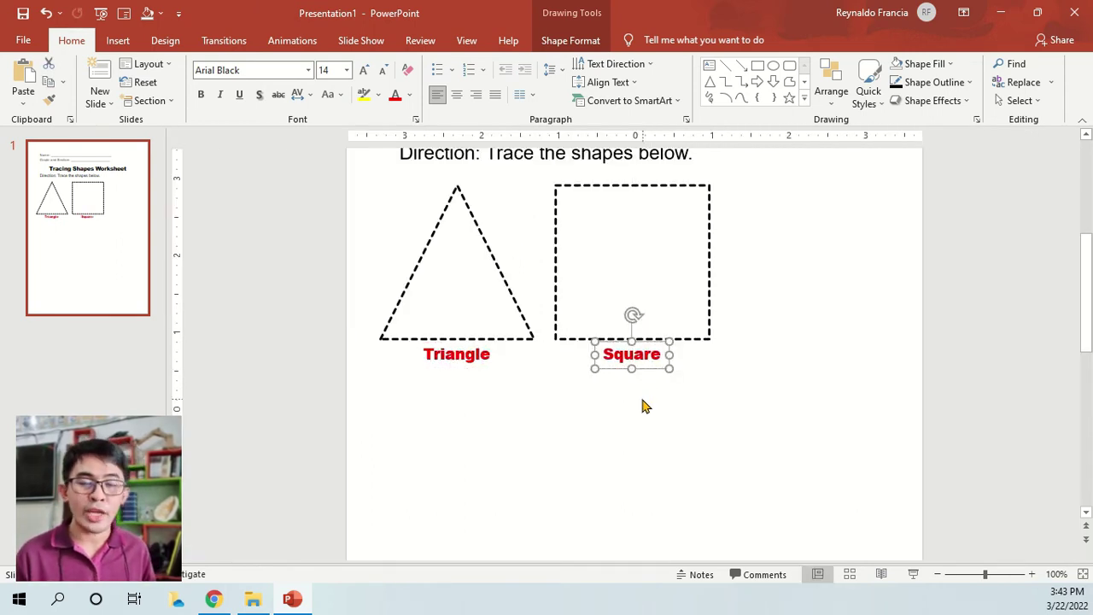
left_click(764, 302)
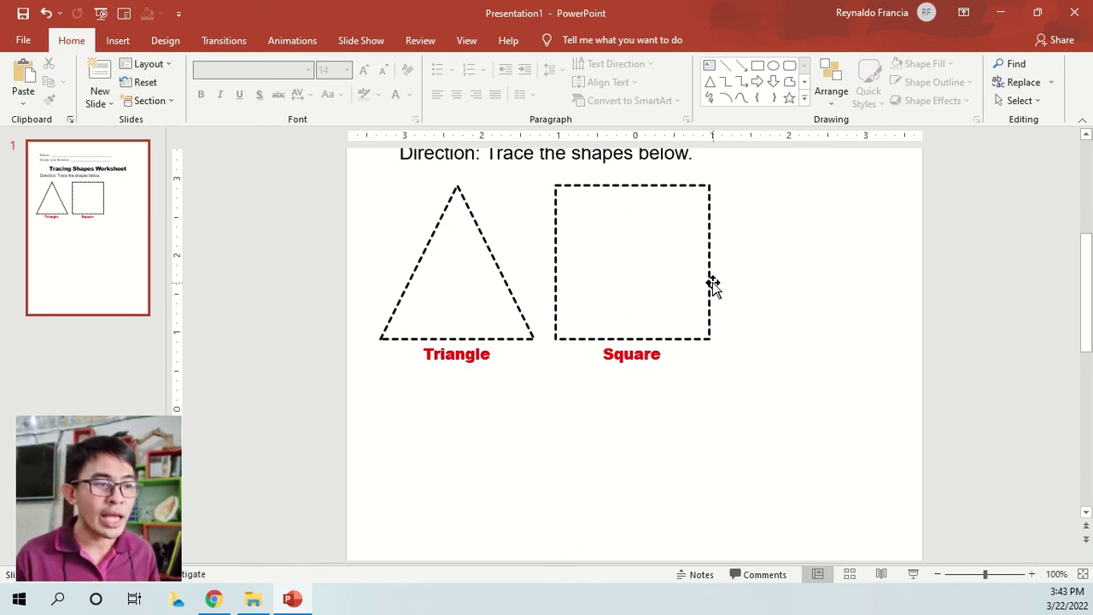
Copy the dashed square with its Square label to the right, aligned with the row
left_click_drag(772, 396, 535, 150)
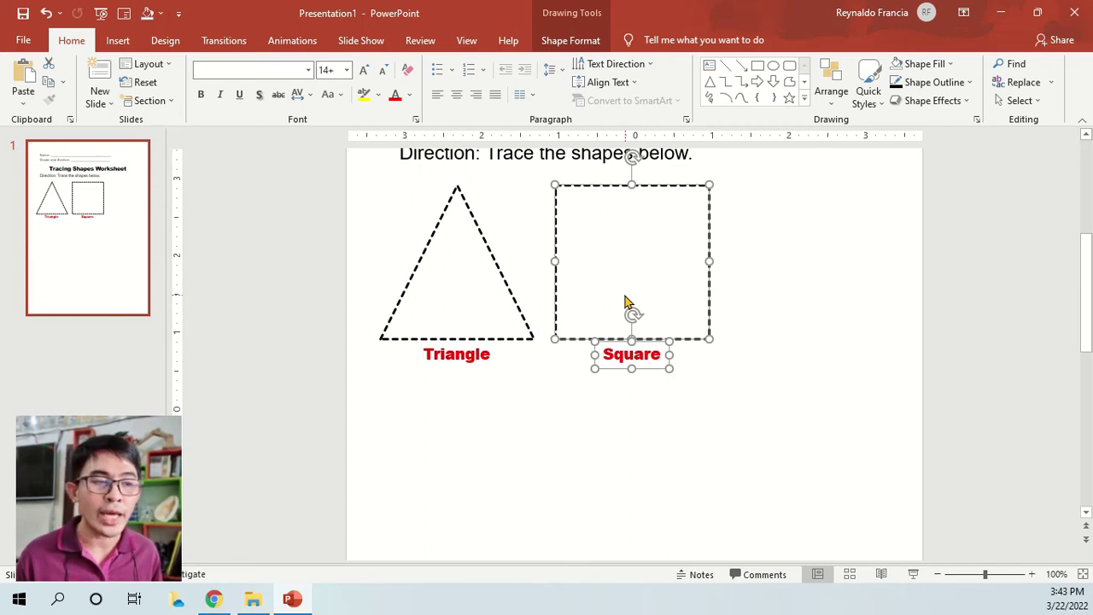
mouse_move(624, 302)
left_mouse_down()
mouse_move(844, 287)
mouse_move(888, 297)
left_mouse_up()
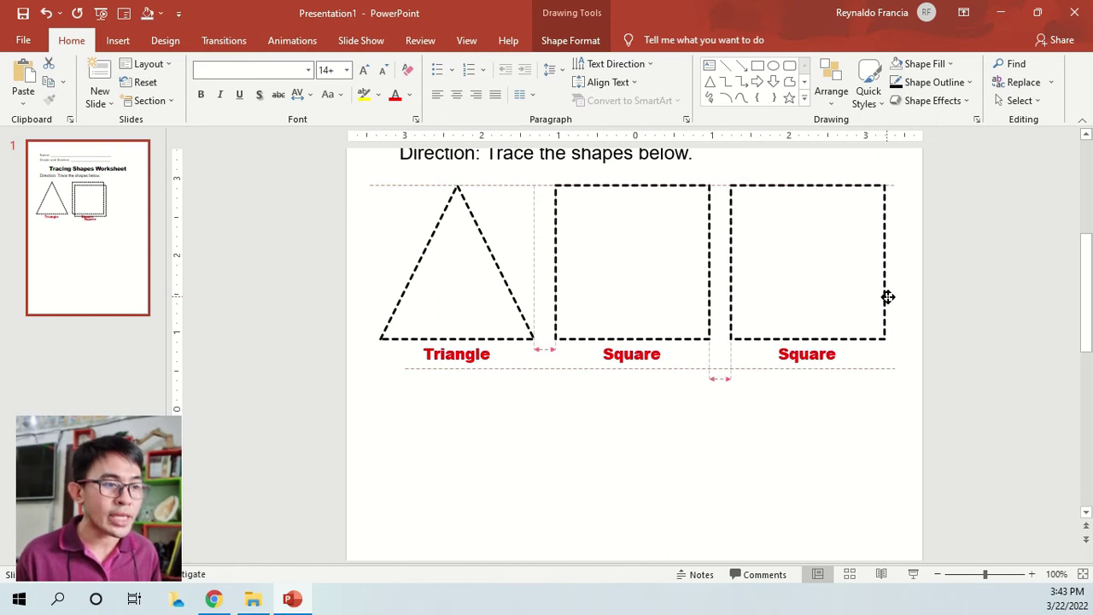
left_click_drag(888, 297, 888, 296)
left_click(841, 386)
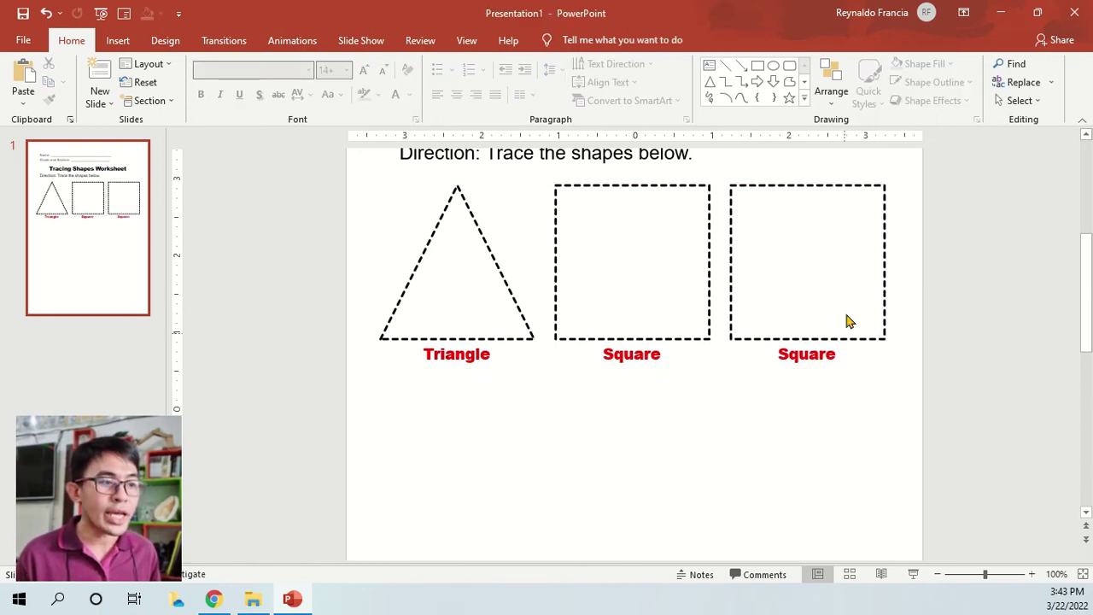
left_click(884, 260)
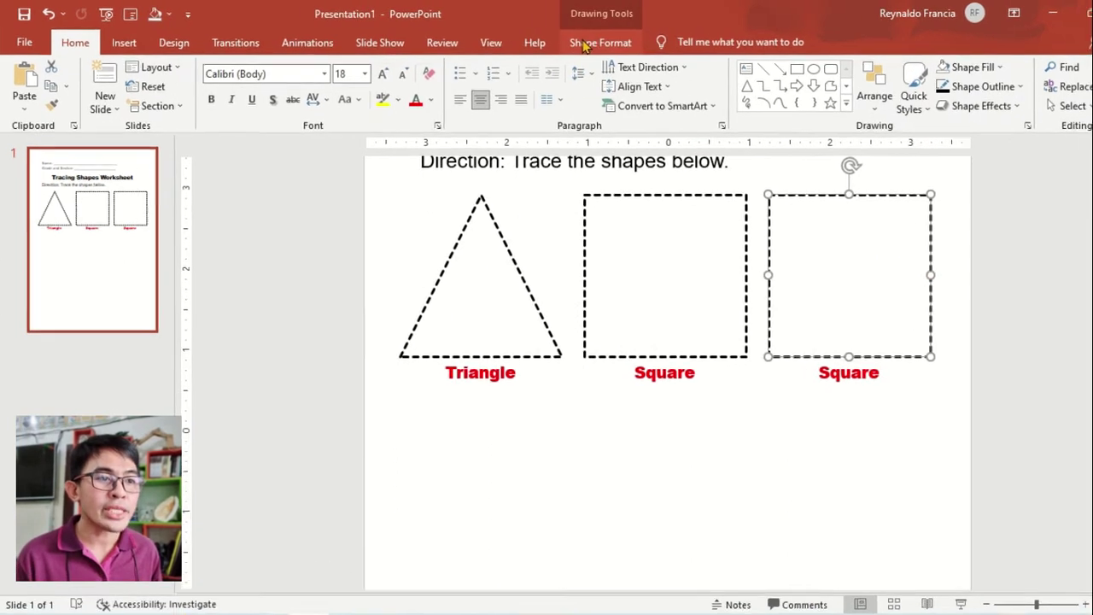
left_click(555, 44)
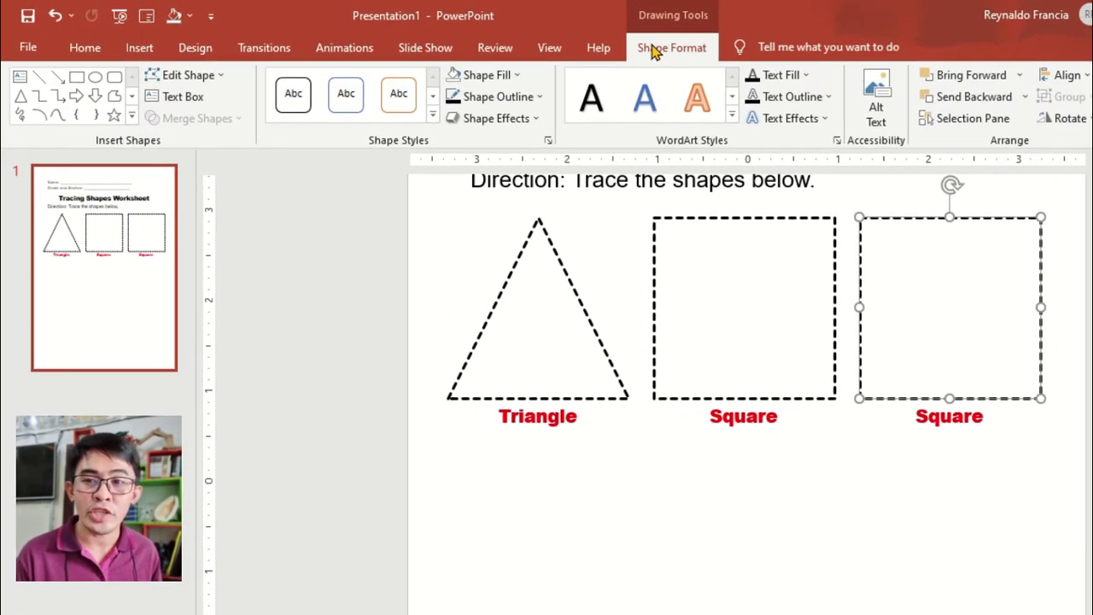
Change the rightmost dashed square into an oval via Change Shape
left_click(206, 79)
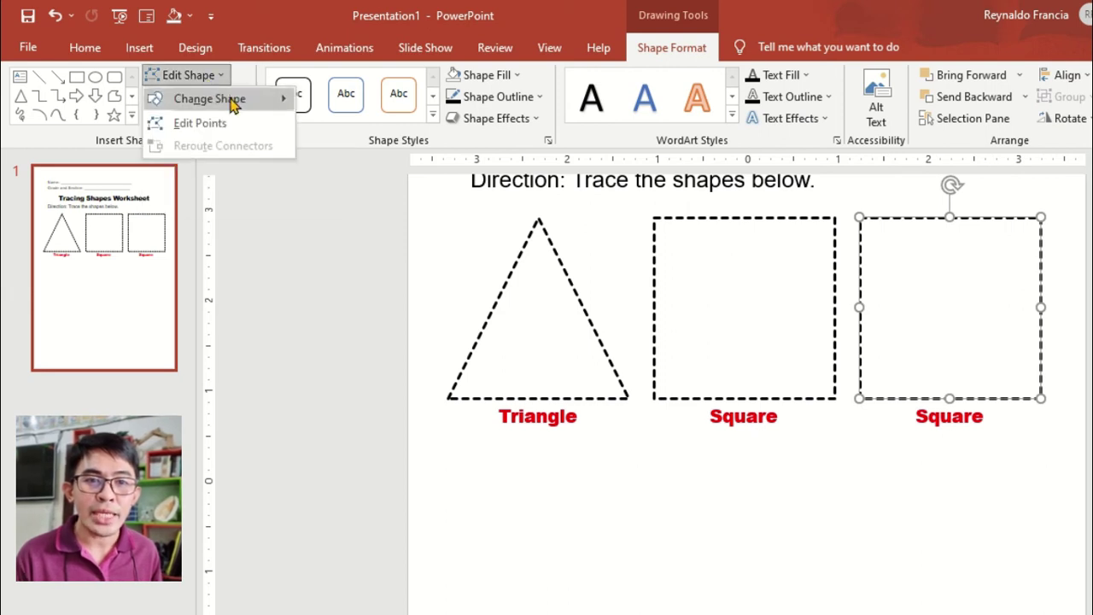
mouse_move(232, 101)
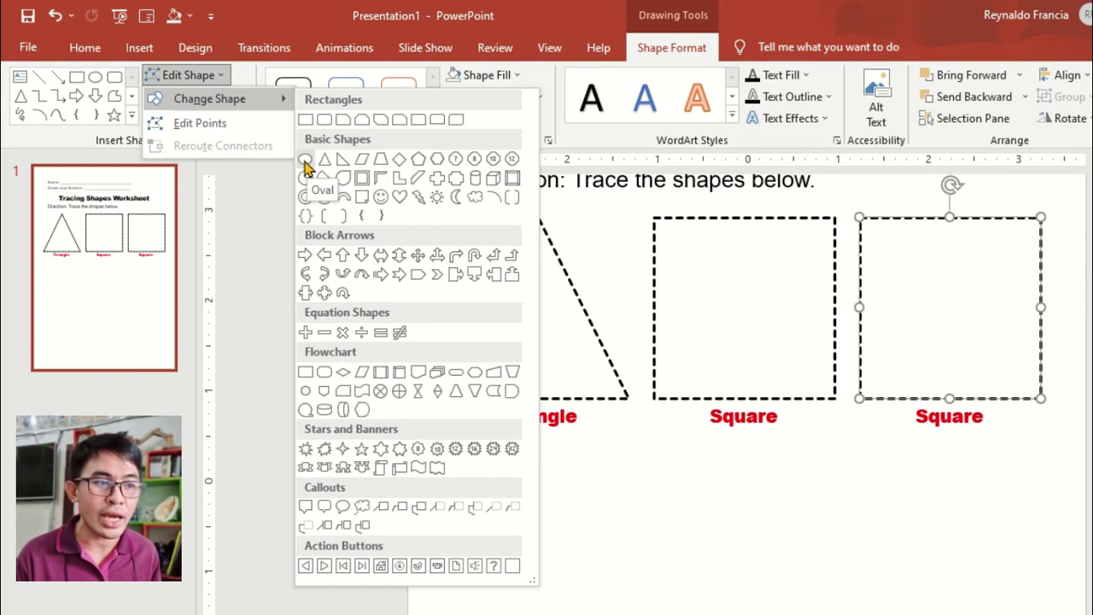
left_click(306, 164)
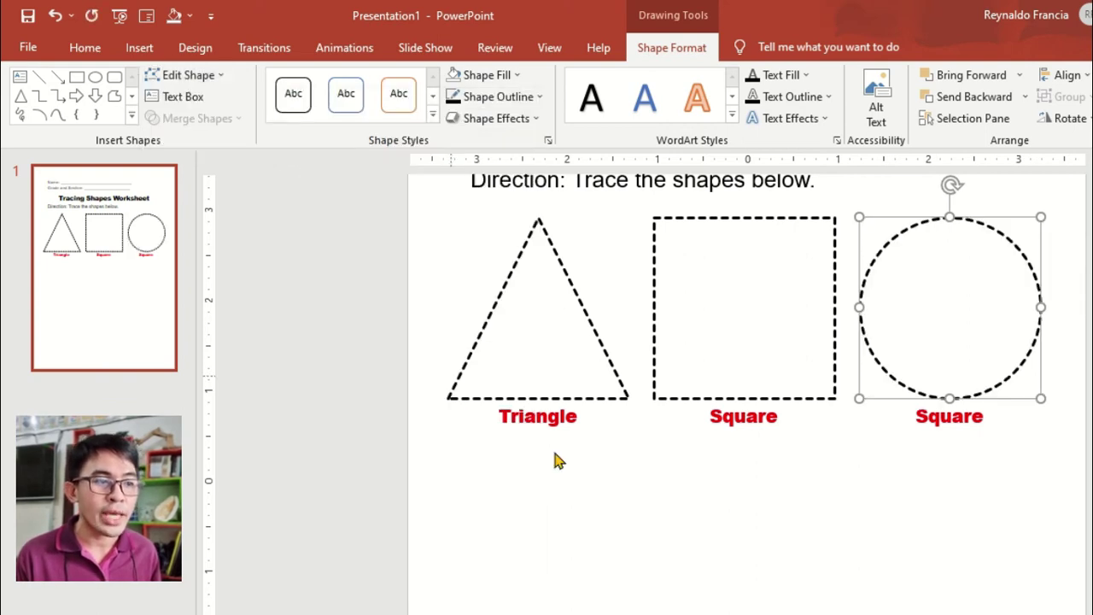
left_click(807, 548)
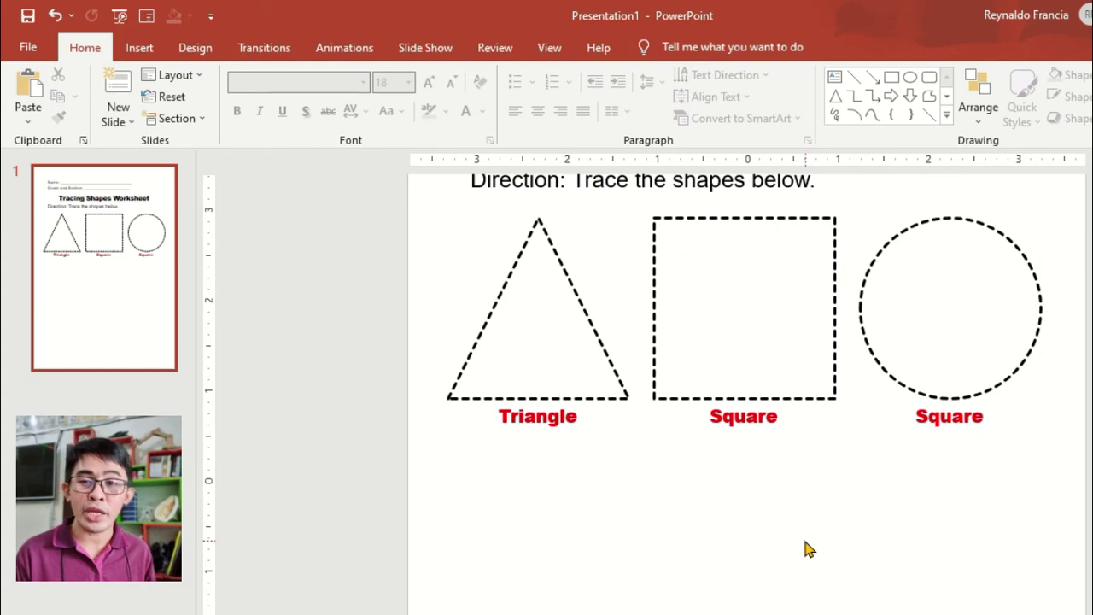
Replace the label under the circle with the text 'Circle'
left_click(956, 416)
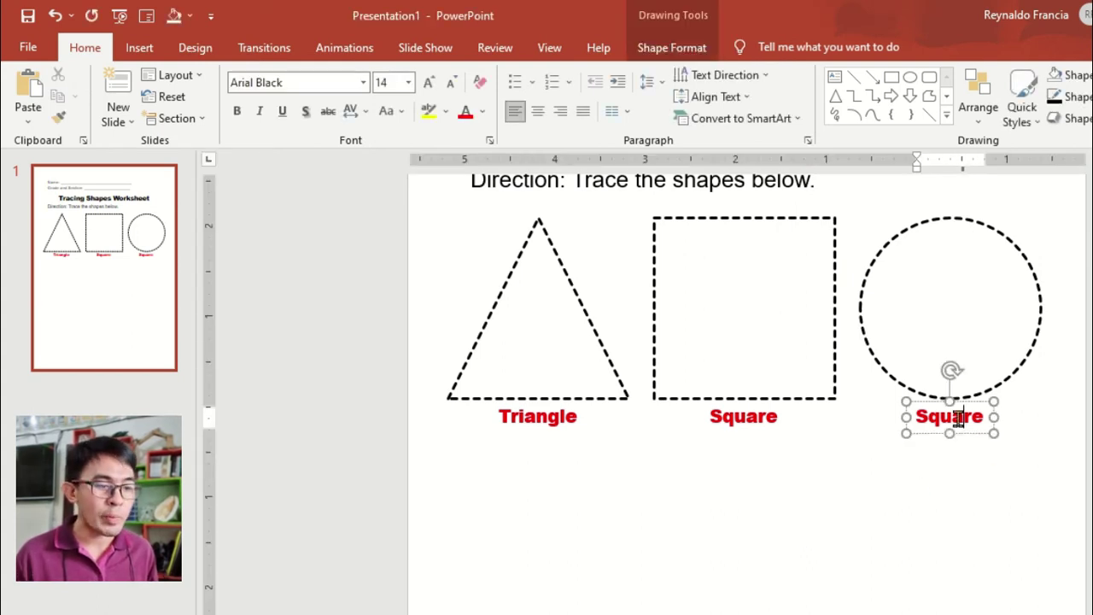
scroll(958, 418, "up", 2)
scroll(958, 419, "up", 2)
scroll(957, 418, "up", 5)
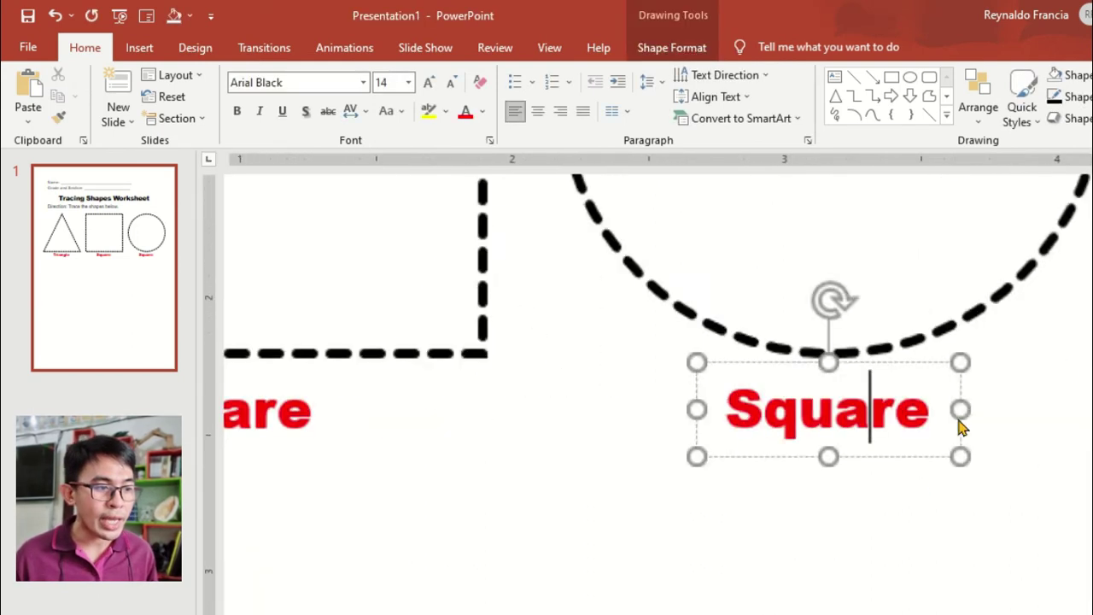
key("ctrl+a")
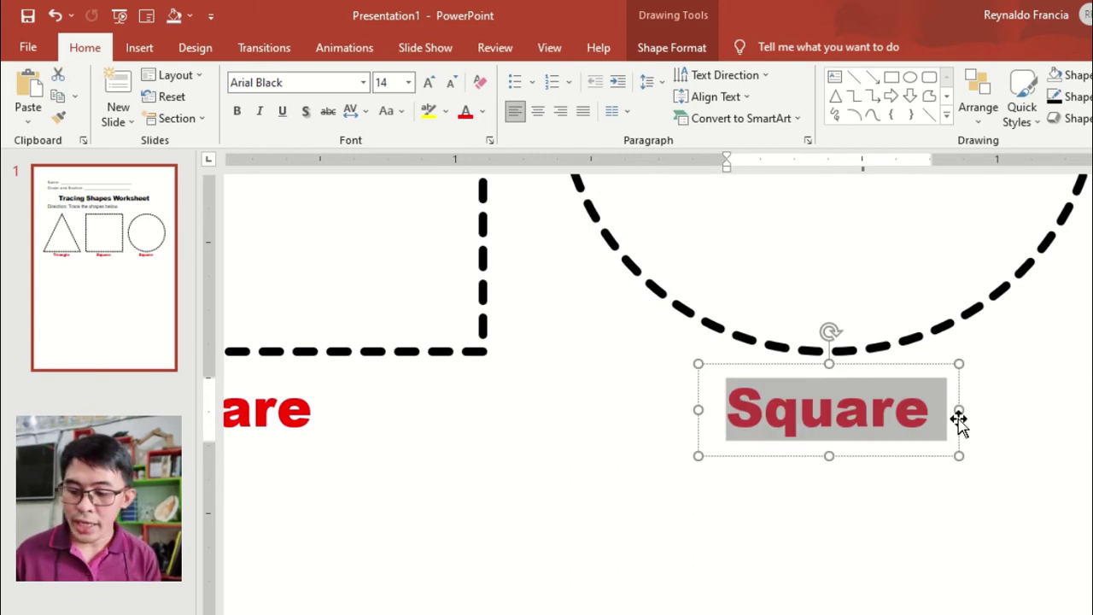
type("Circle")
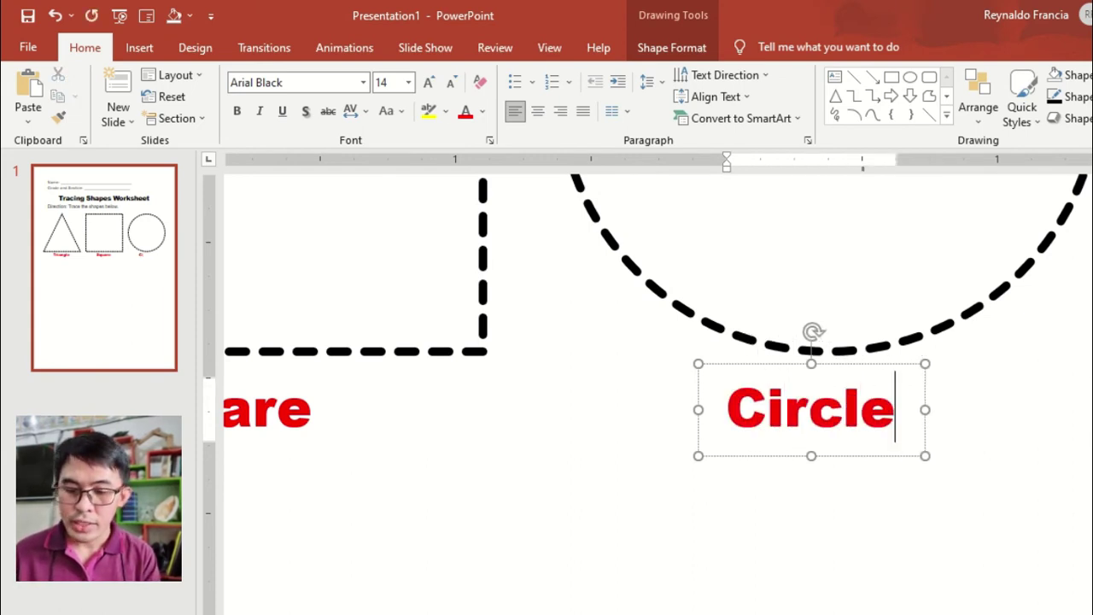
scroll(936, 449, "down", 5)
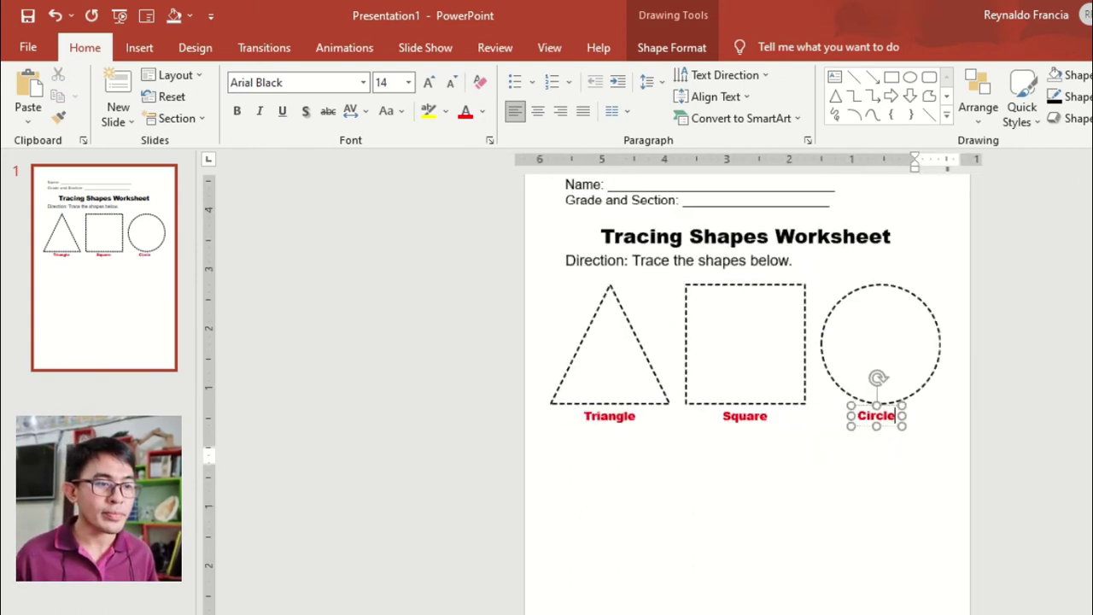
left_click(938, 449)
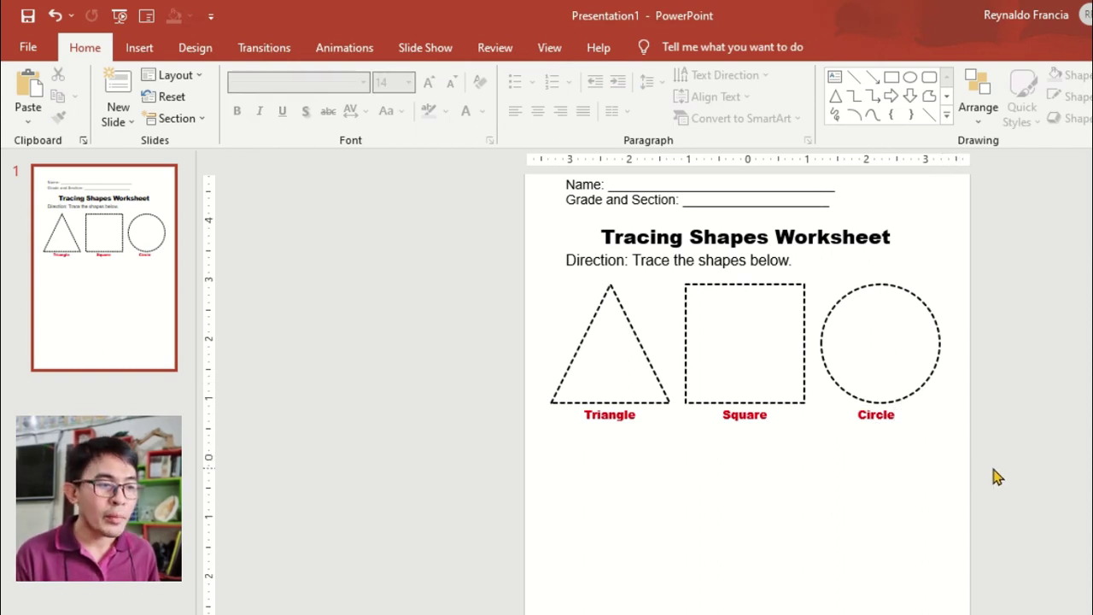
Duplicate the triangle and its label with Ctrl+D and move the copy into a second row
mouse_move(508, 443)
left_mouse_down()
mouse_move(678, 352)
mouse_move(674, 256)
left_mouse_up()
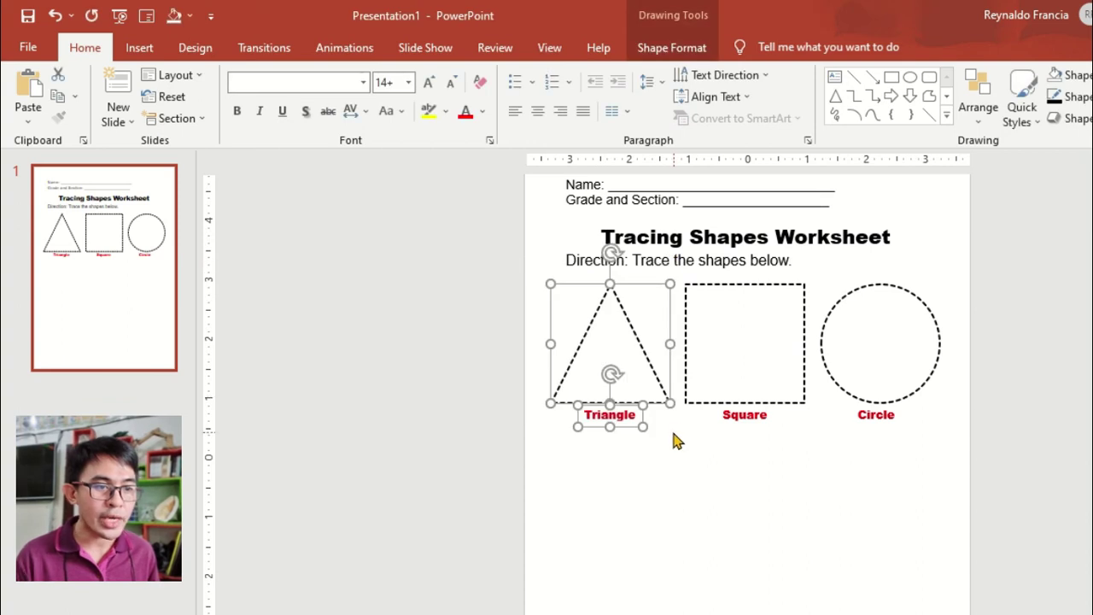
key("ctrl+d")
left_click_drag(683, 376, 728, 517)
left_click(775, 531)
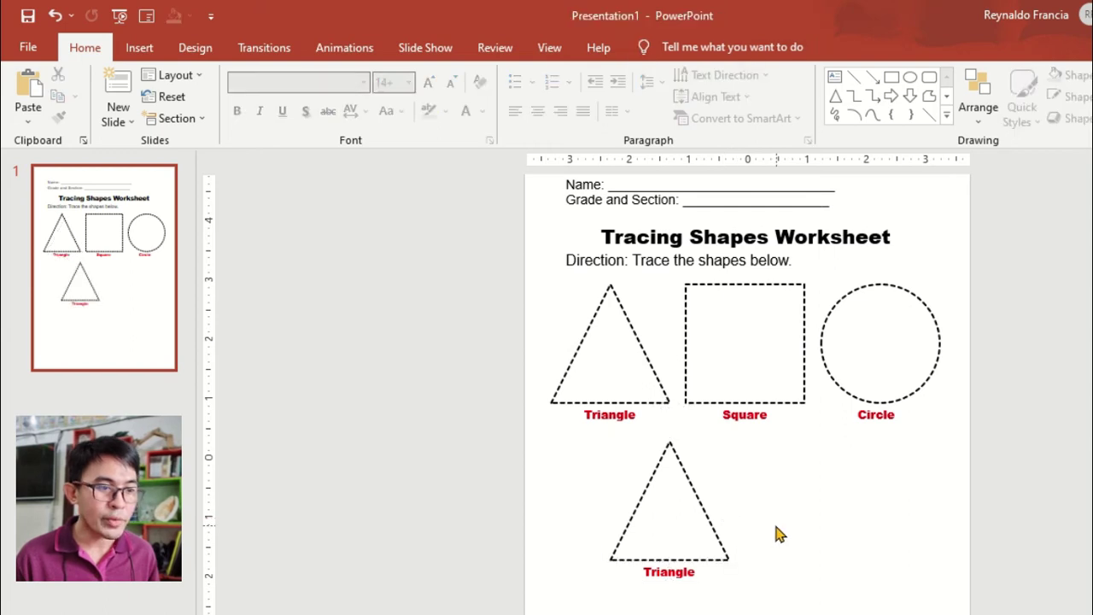
left_click(696, 495)
scroll(696, 494, "up", 3)
scroll(705, 500, "up", 2)
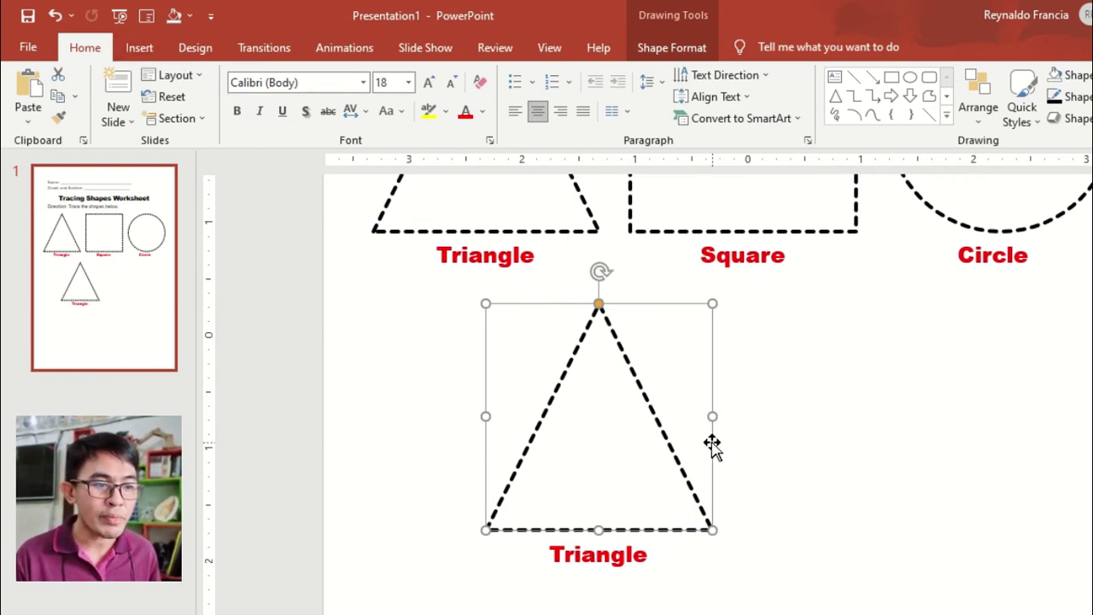
left_click(664, 53)
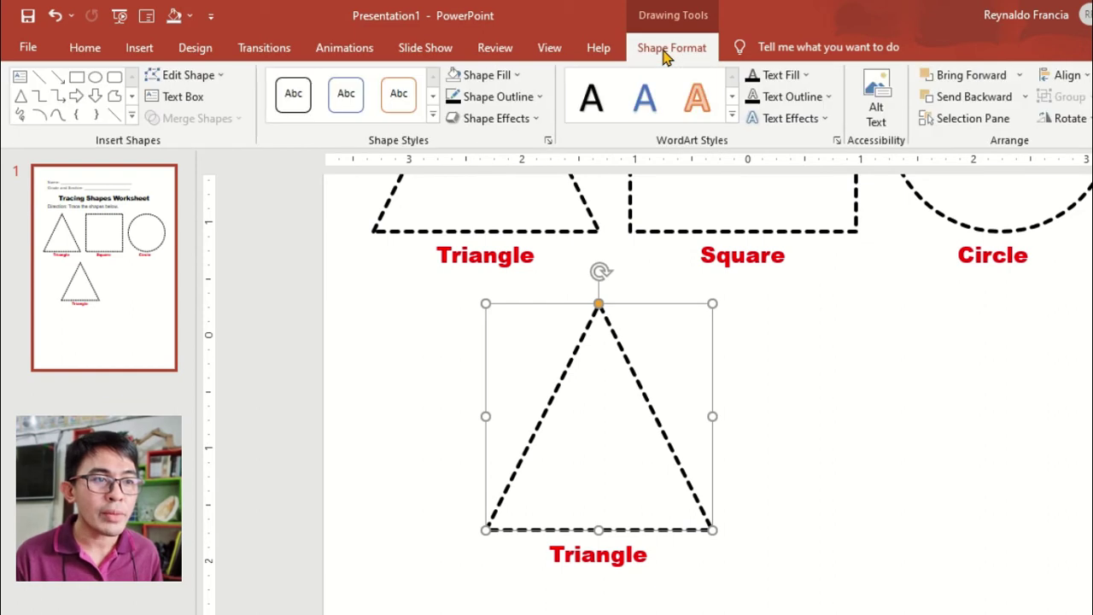
Change the lower triangle into a diamond and relabel it 'Diamond'
left_click(205, 81)
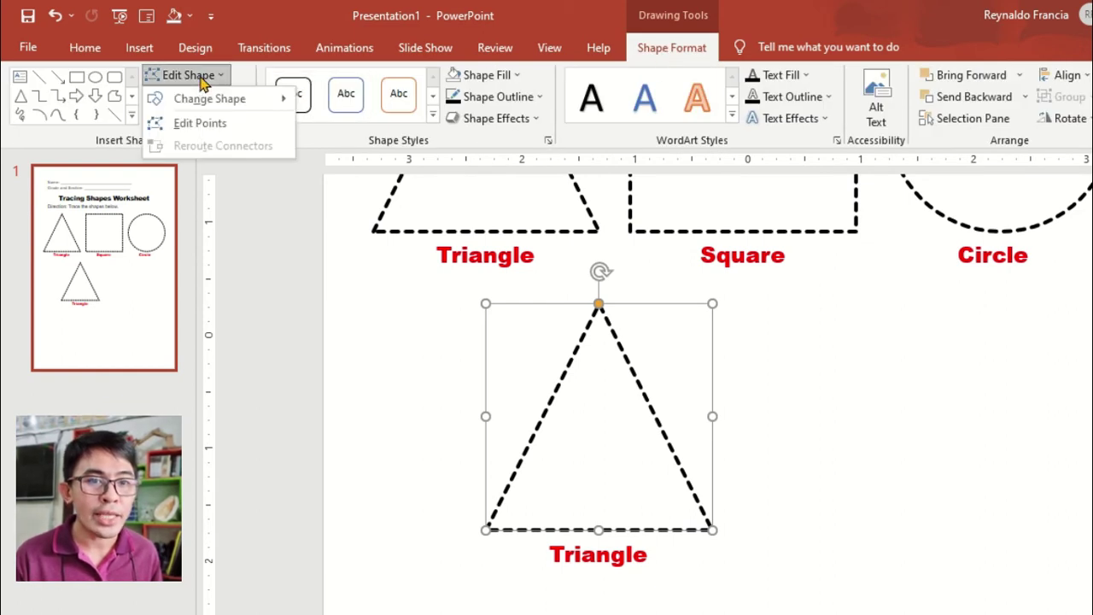
mouse_move(220, 100)
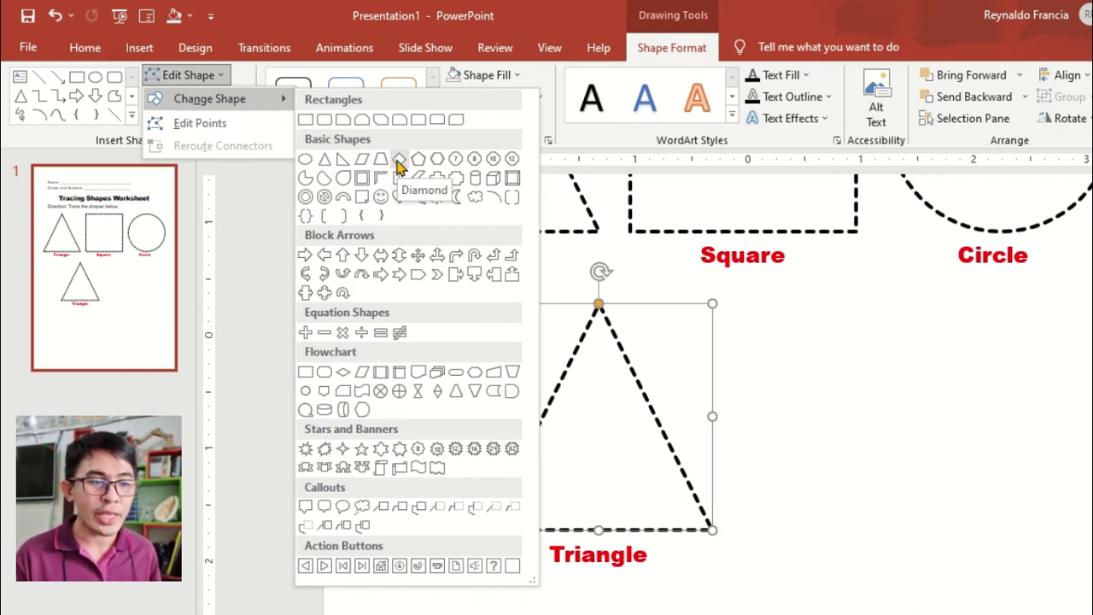
left_click(399, 162)
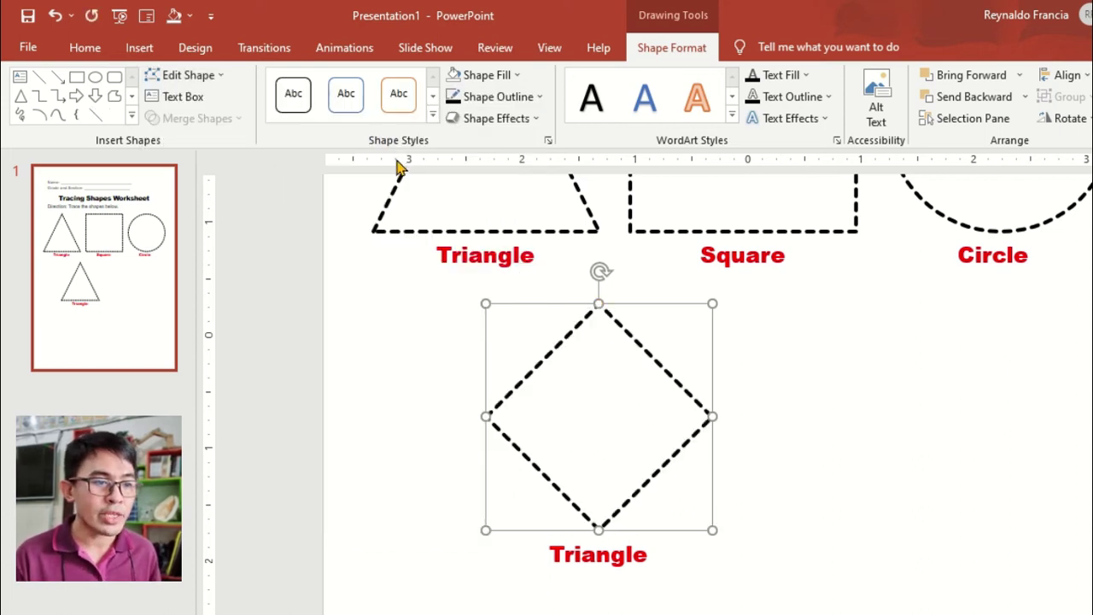
left_click(595, 557)
double_click(596, 557)
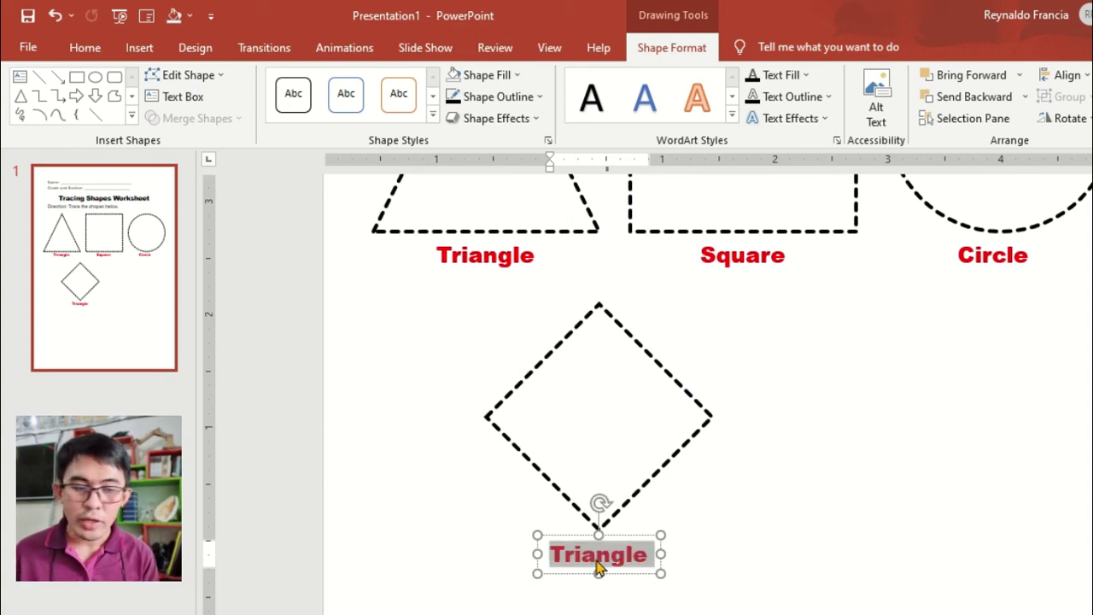
type("Diamo")
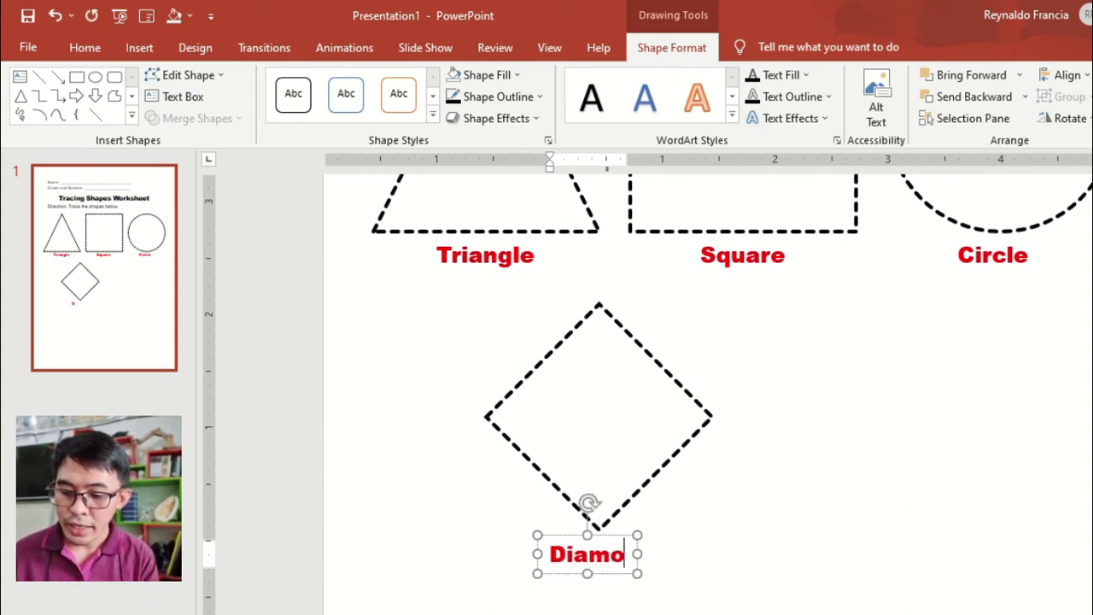
type("nd")
scroll(611, 584, "down", 3, "ctrl")
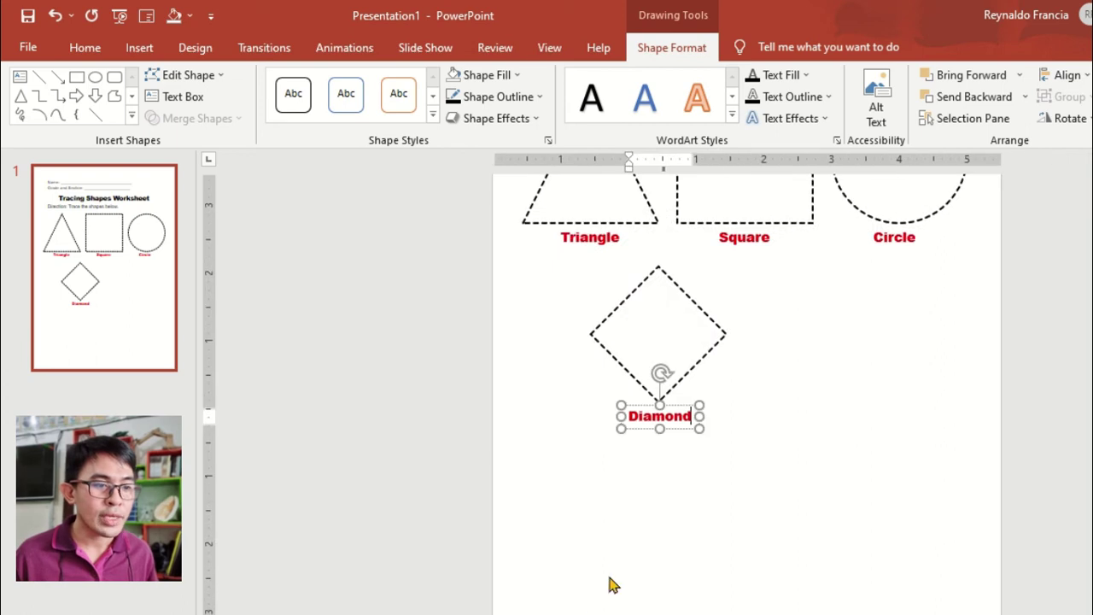
Copy the diamond and its label to the right and change the copy into an oval
left_click(698, 373)
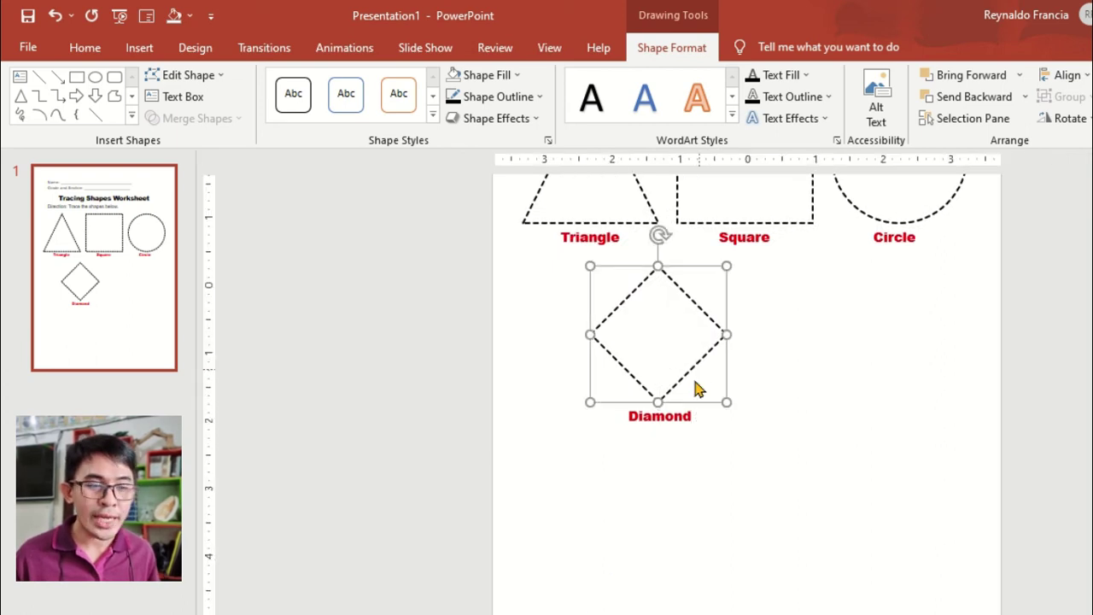
left_click(668, 418, "shift")
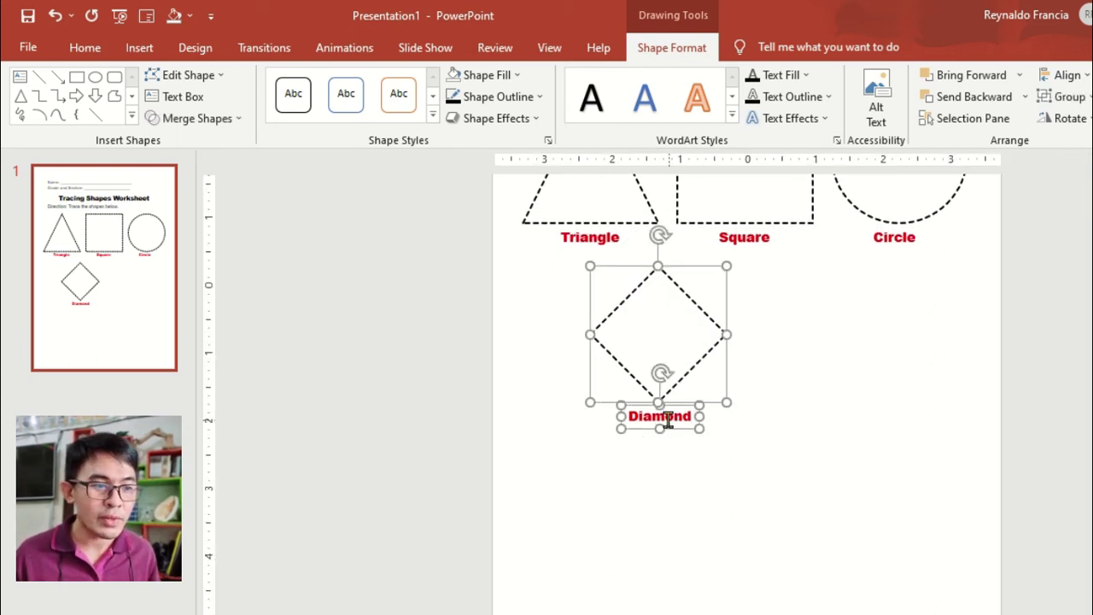
left_click_drag(654, 370, 722, 386)
left_click_drag(623, 339, 768, 342)
left_click(160, 63)
left_click(256, 139)
left_click_drag(763, 285, 807, 284)
left_click(723, 373)
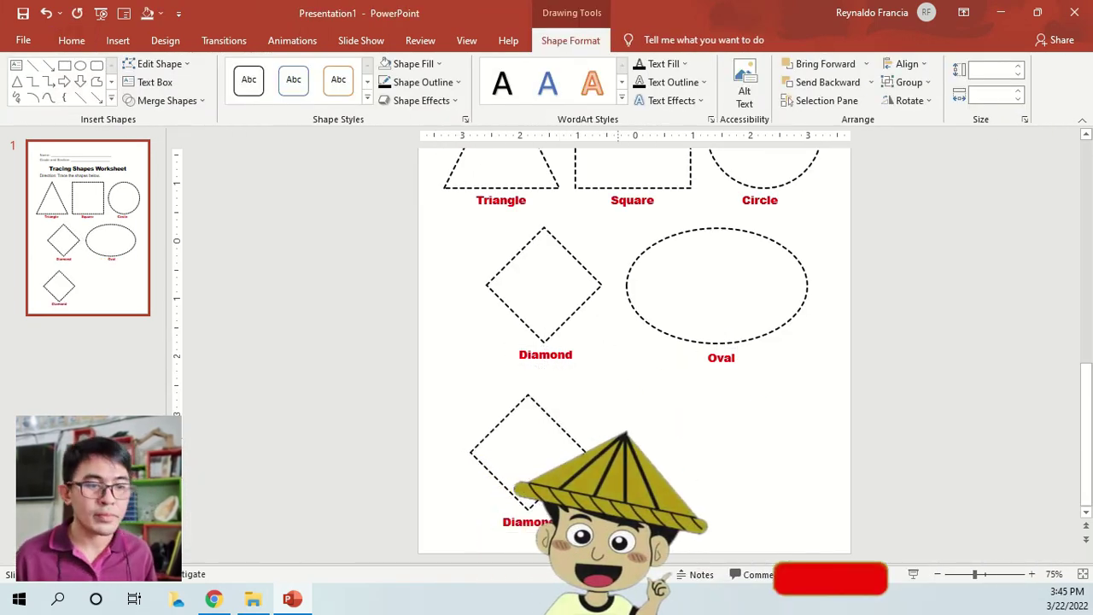
Change the right-hand star copy into a rectangle and centre the label 'Rectangle' beneath it
left_click(160, 64)
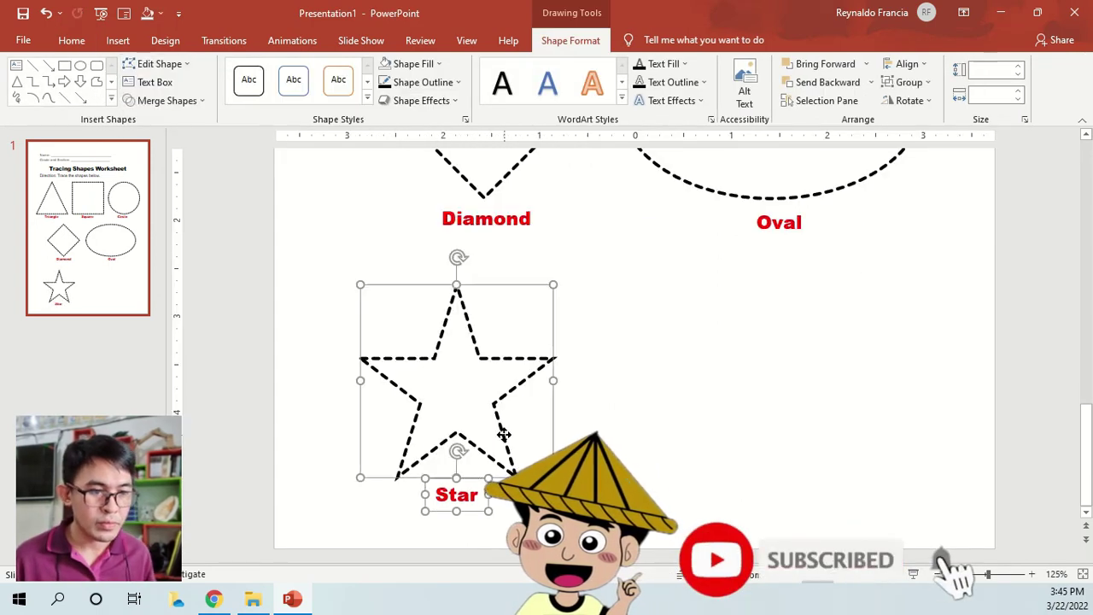
left_click(160, 64)
left_click(273, 100)
type("Rectangle")
left_click_drag(789, 512, 815, 513)
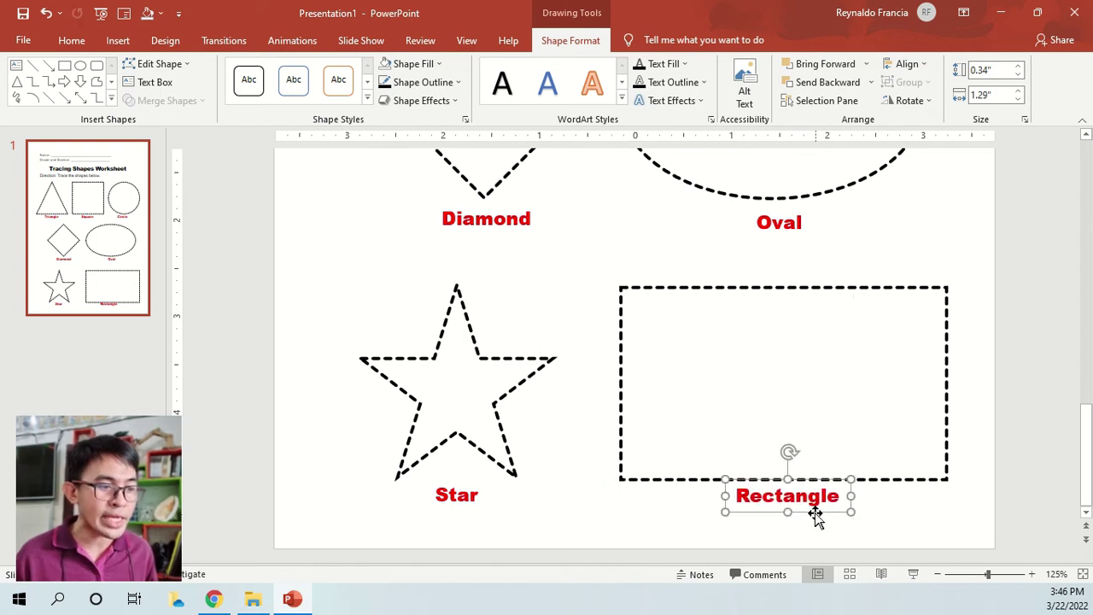
scroll(669, 439, "down", 5, "ctrl")
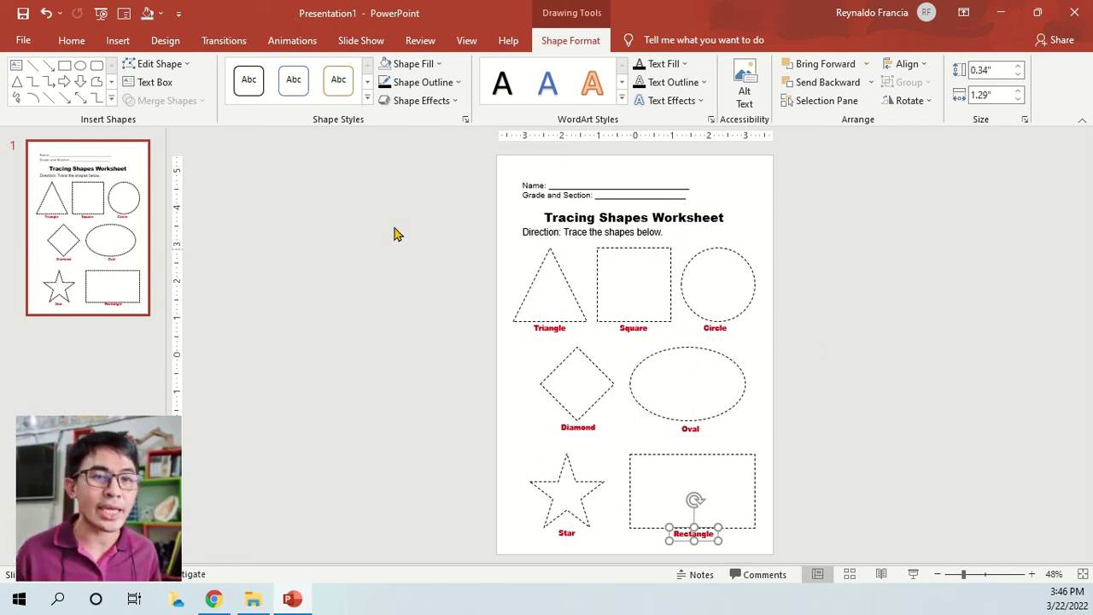
Draw a rectangle covering the whole worksheet page
left_click(113, 43)
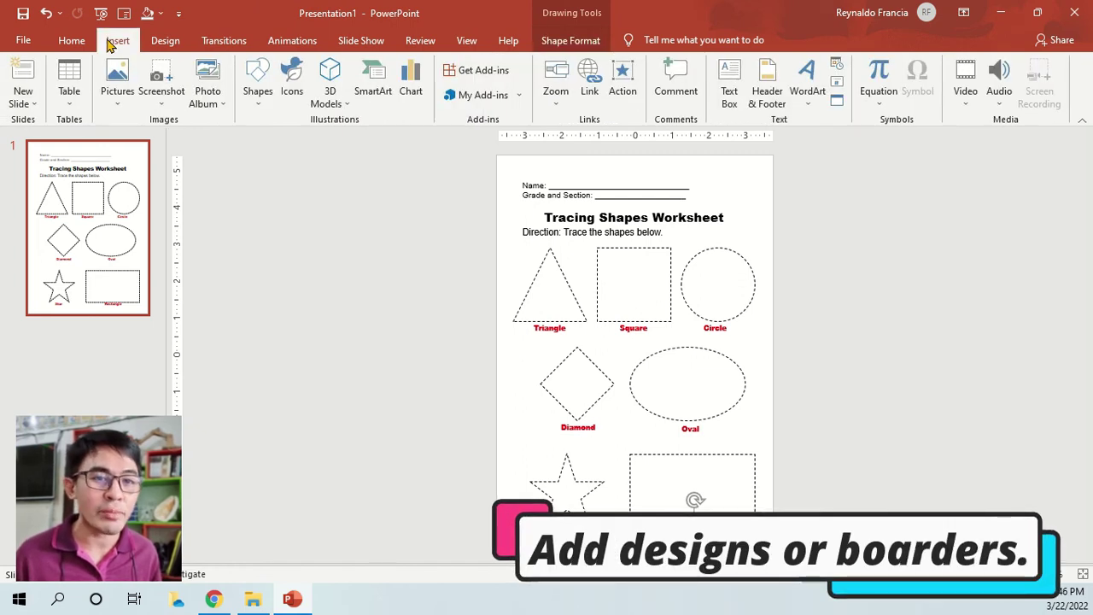
left_click(251, 96)
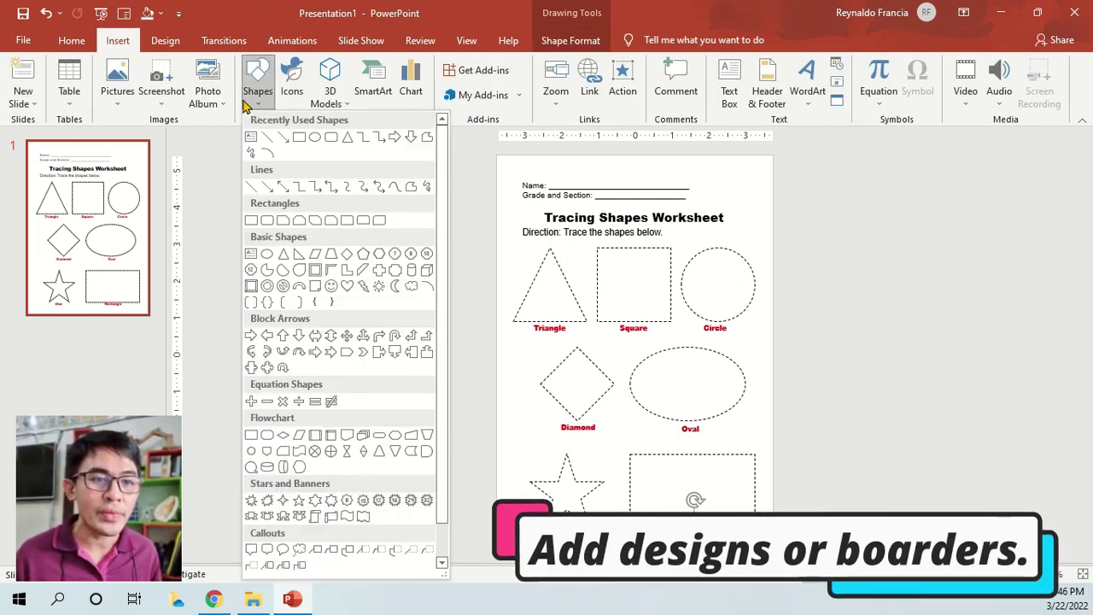
left_click(298, 139)
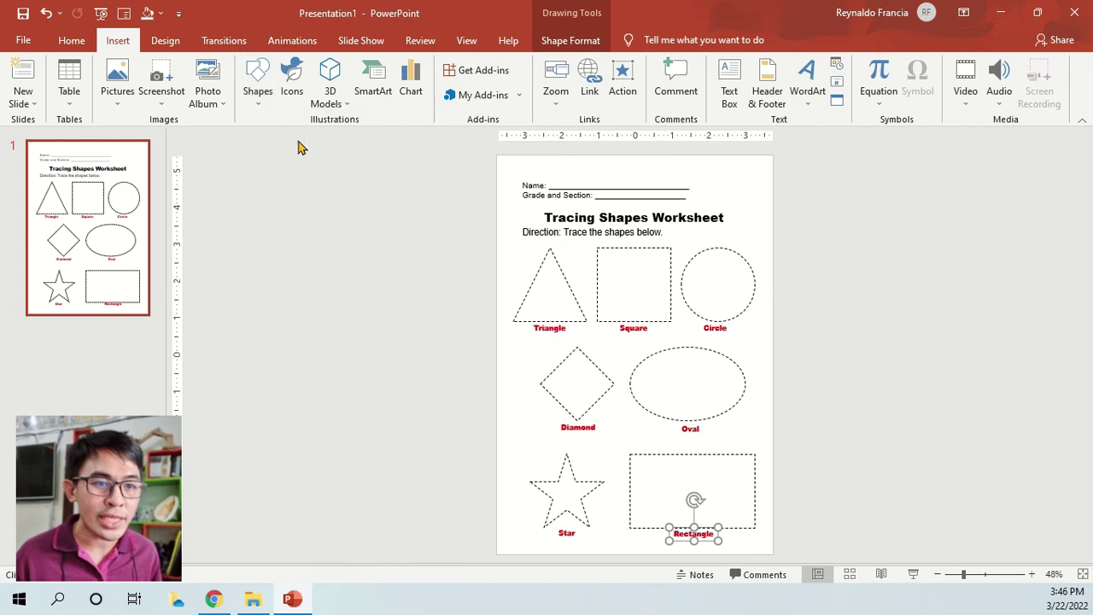
mouse_move(505, 164)
left_mouse_down()
mouse_move(543, 255)
mouse_move(766, 547)
left_mouse_up()
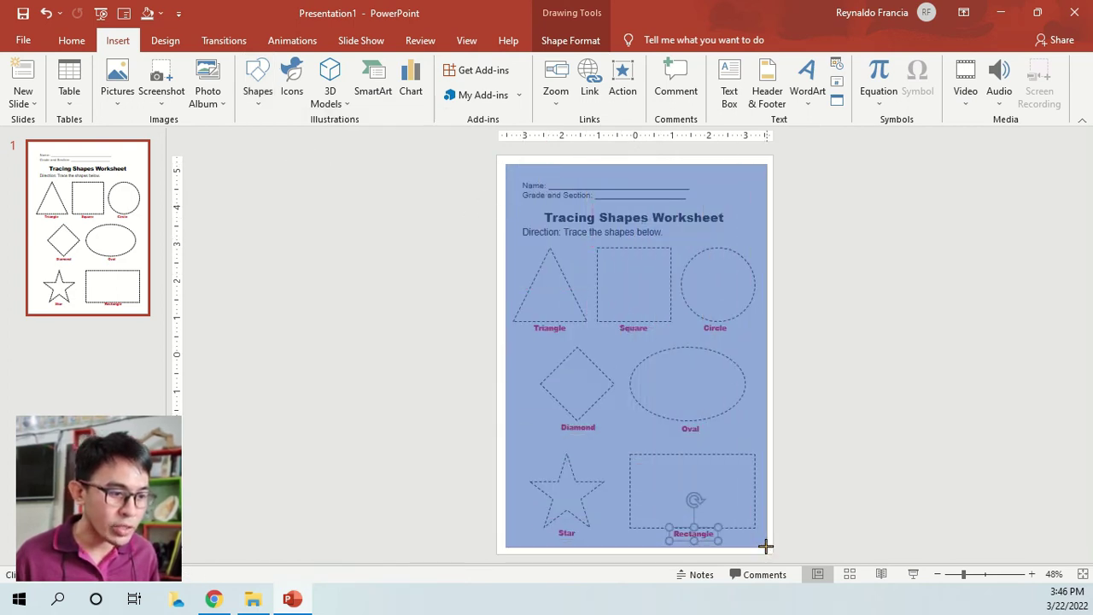
left_click_drag(766, 553, 766, 548)
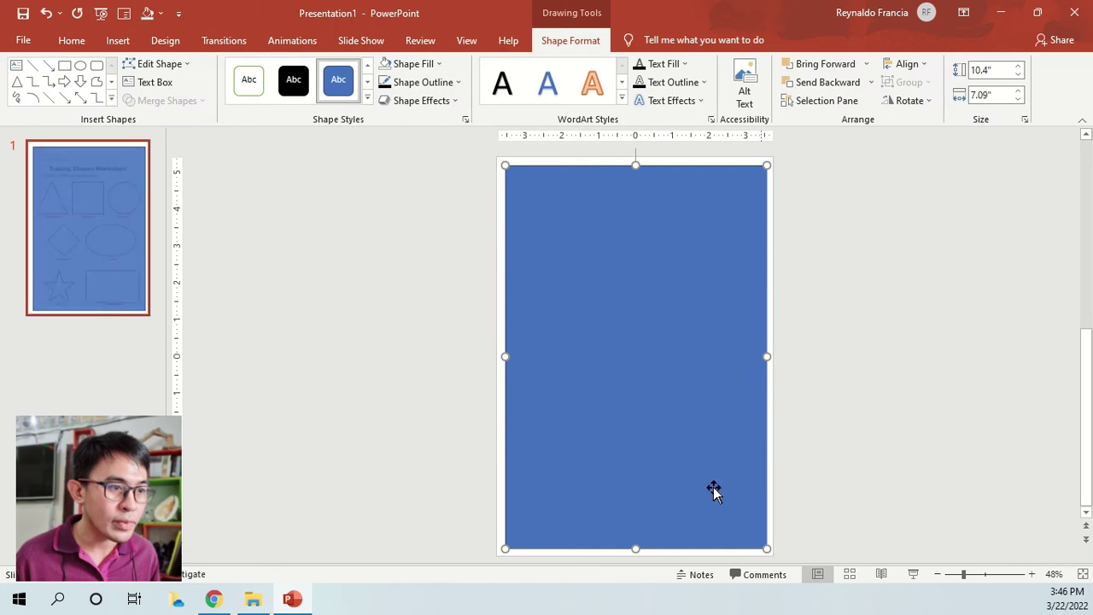
Give the page rectangle no fill and a 6 pt outline
left_click(429, 69)
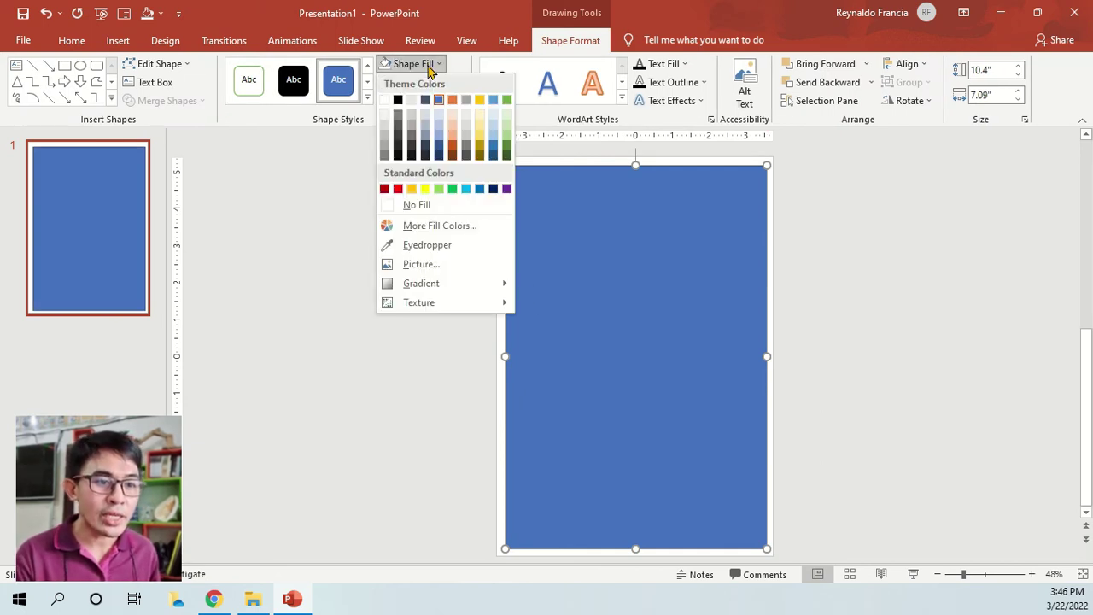
left_click(423, 208)
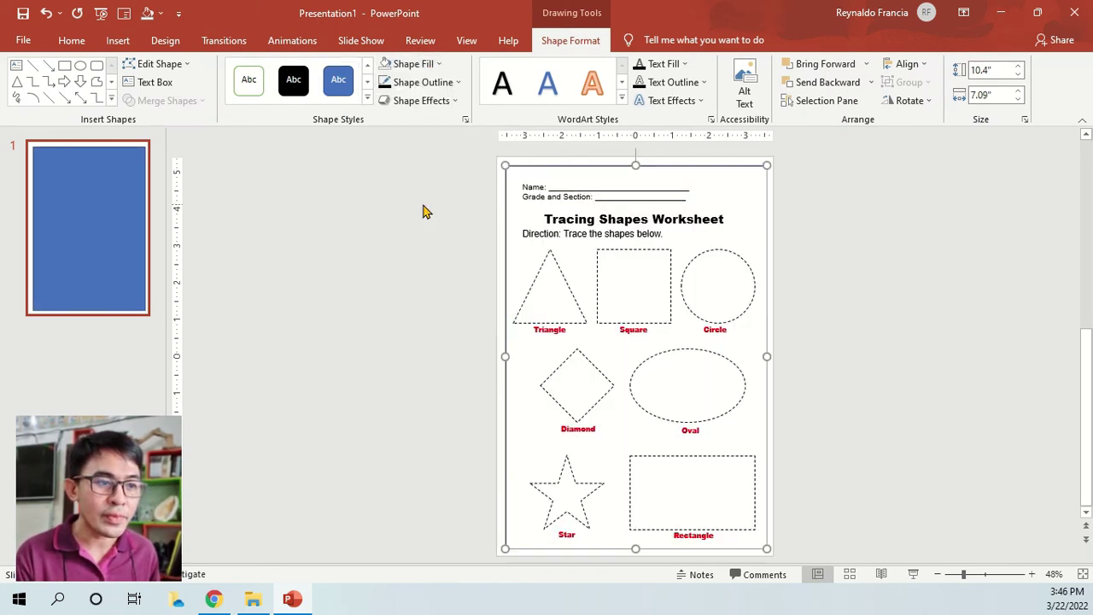
left_click(423, 83)
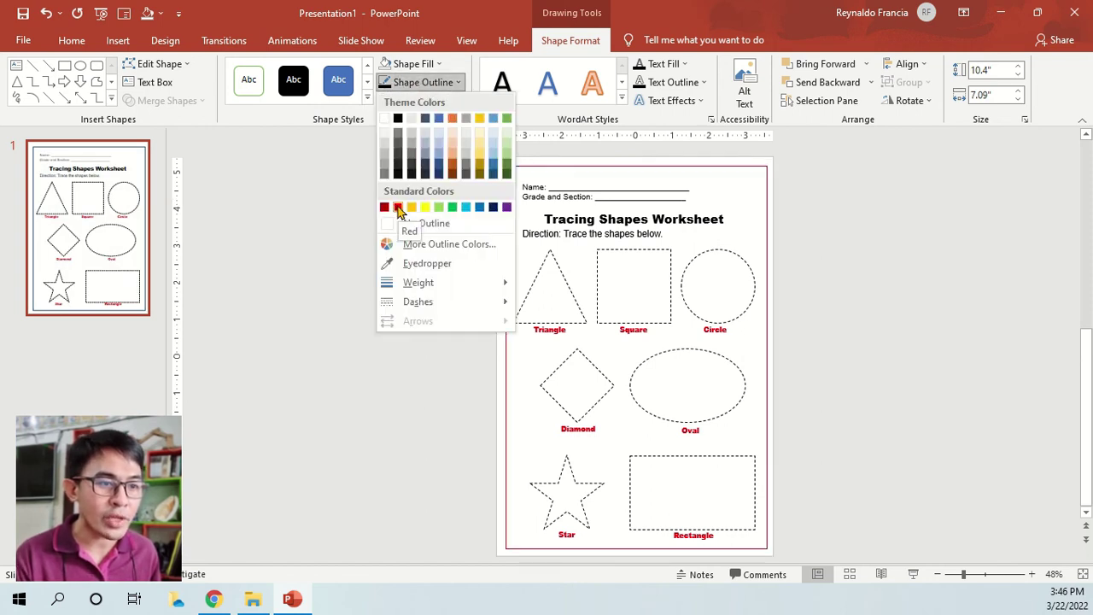
left_click(493, 207)
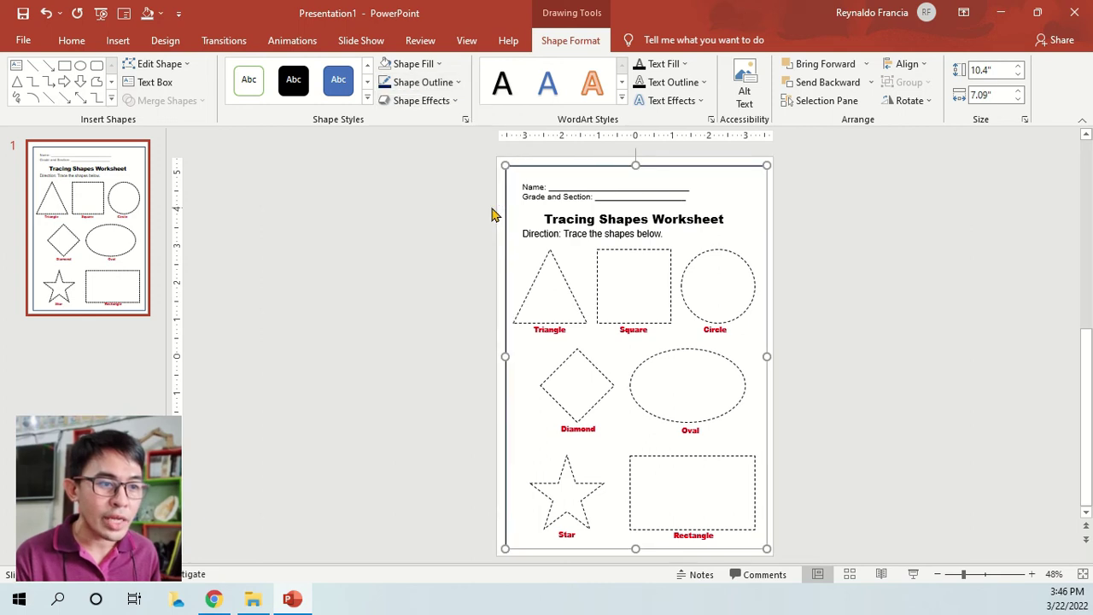
left_click(432, 83)
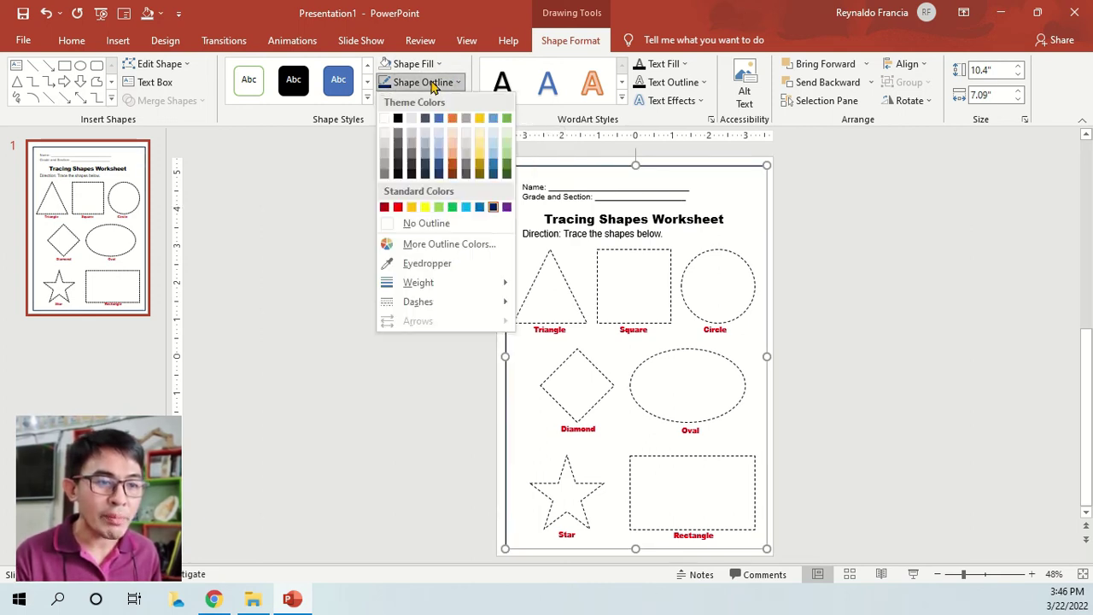
mouse_move(436, 300)
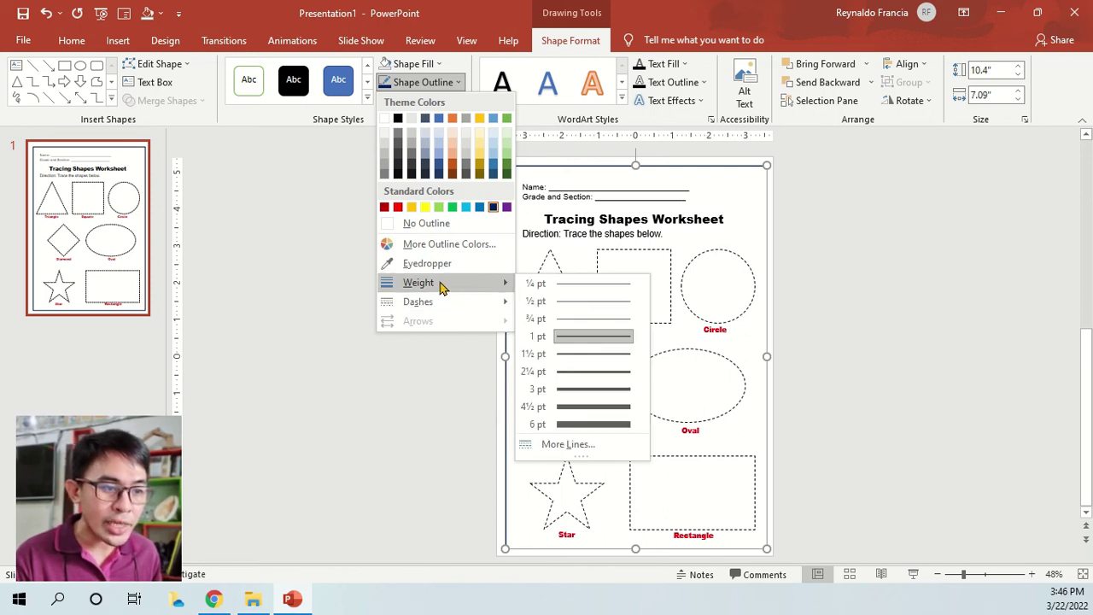
left_click(596, 422)
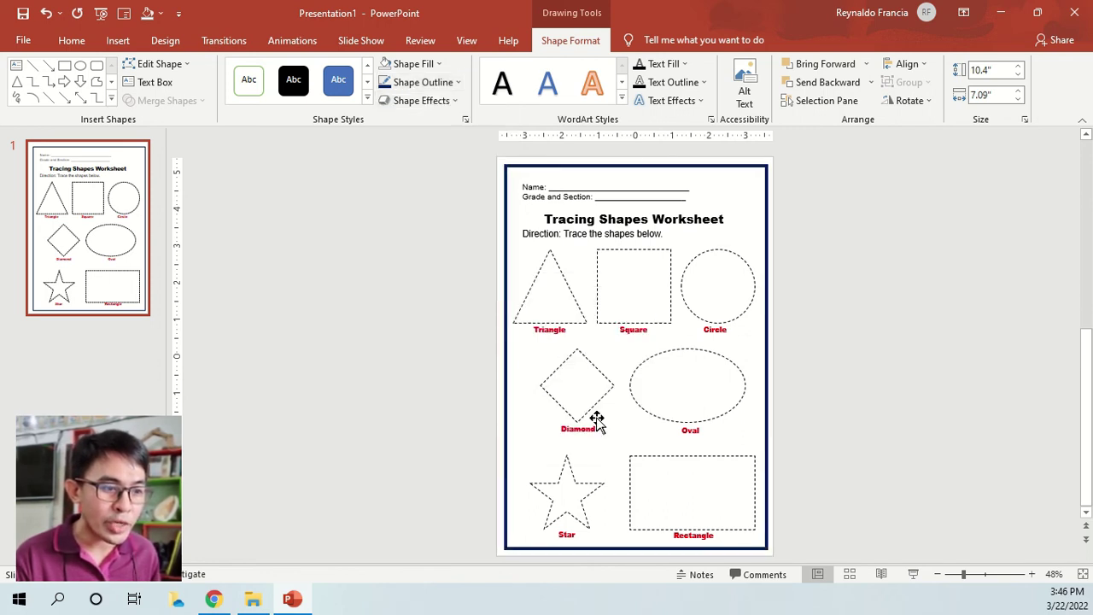
Change the page border's outline colour to red
left_click(858, 352)
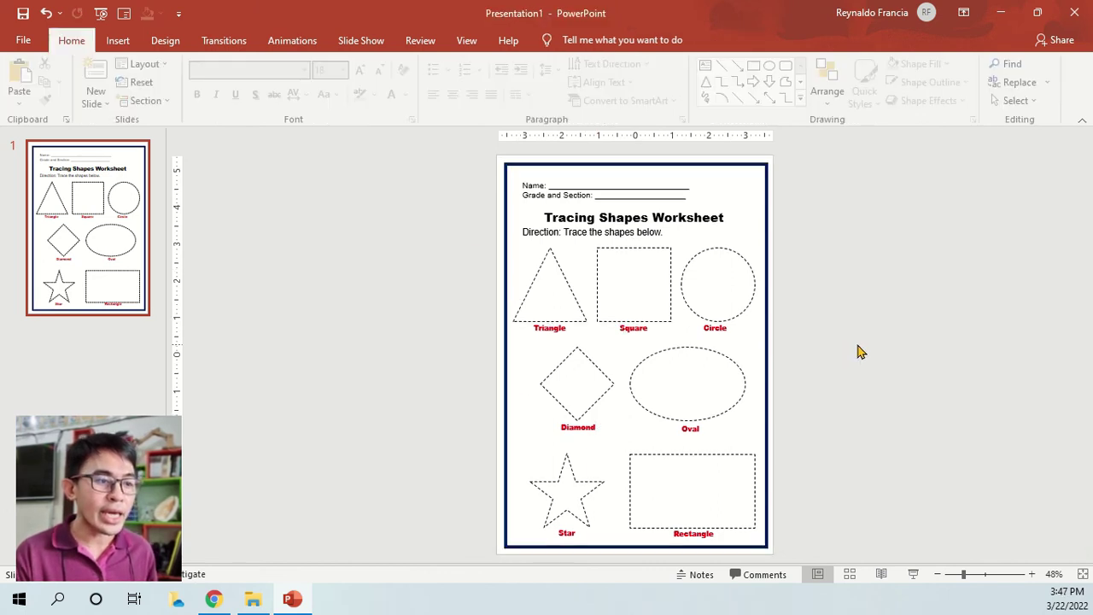
left_click(767, 375)
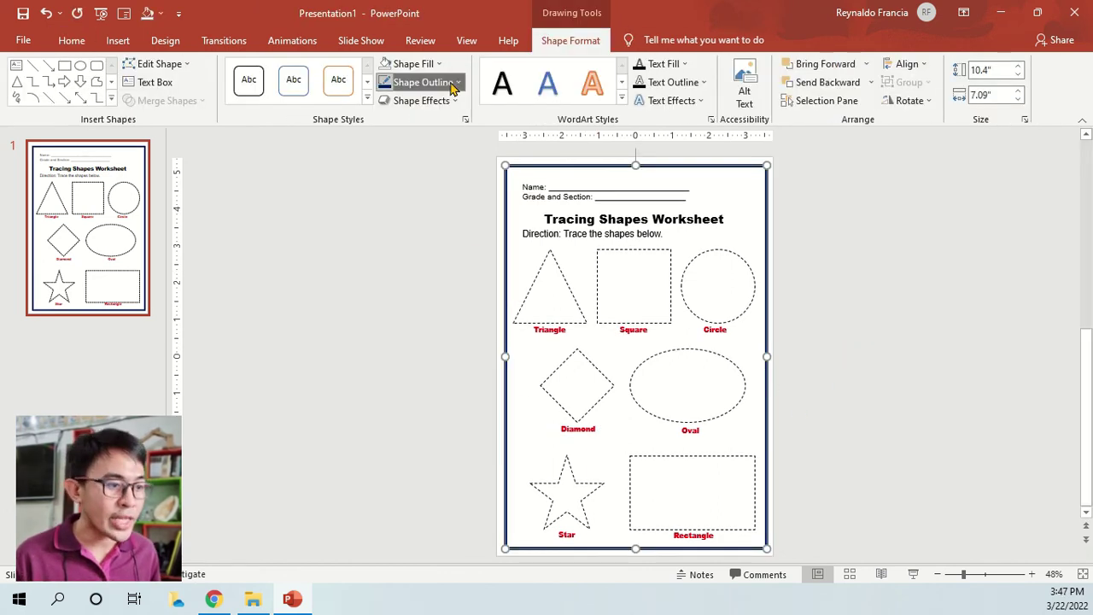
left_click(454, 84)
left_click(397, 207)
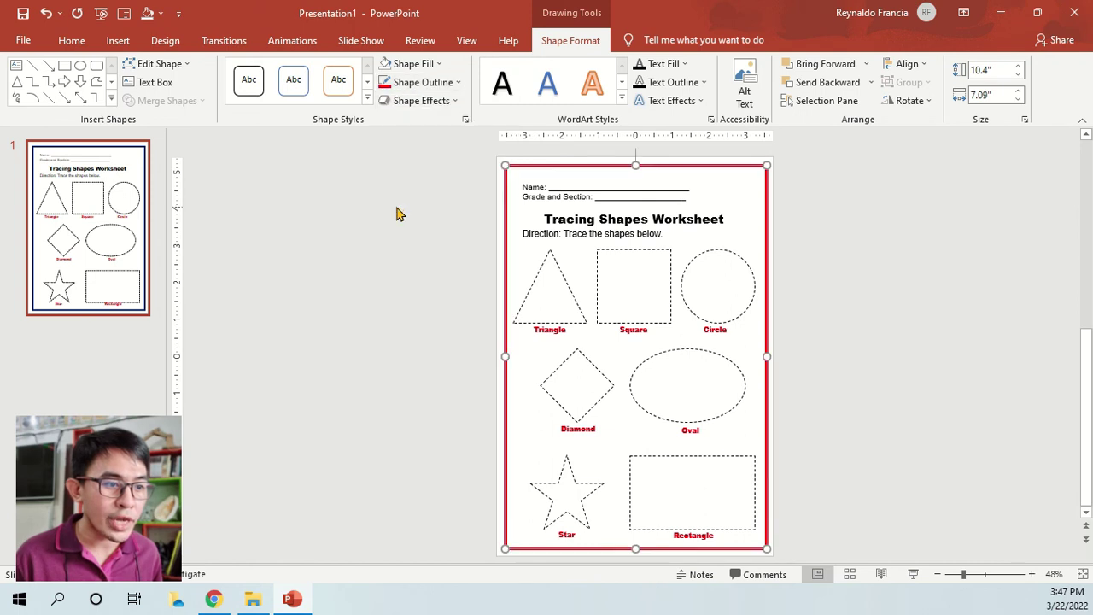
left_click(784, 454)
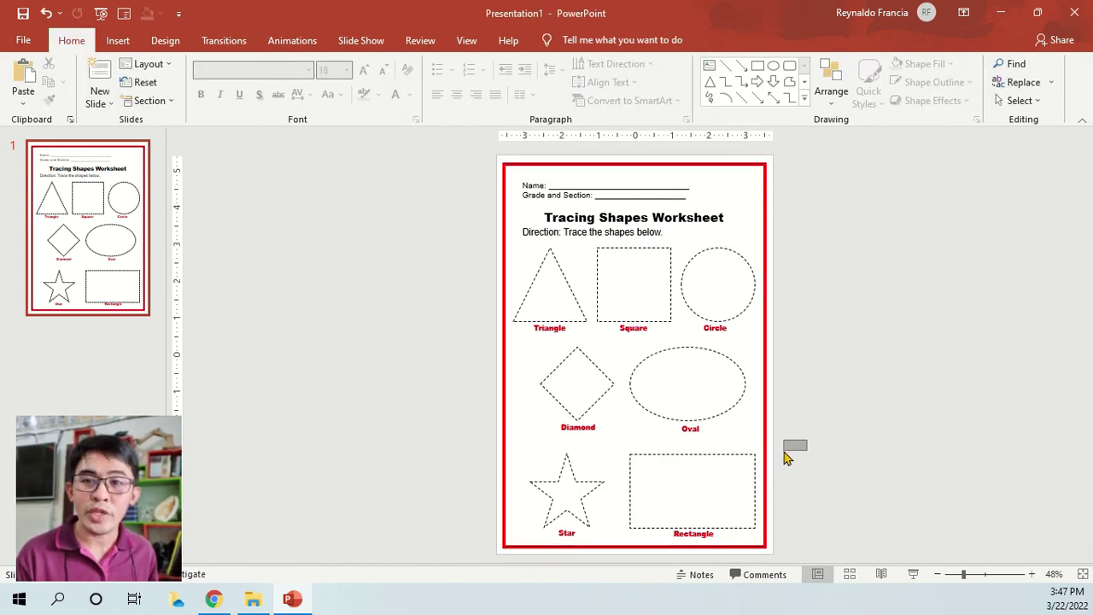
left_click_drag(783, 452, 467, 561)
Nudge the star and rectangle row left inside the border
key("Left")
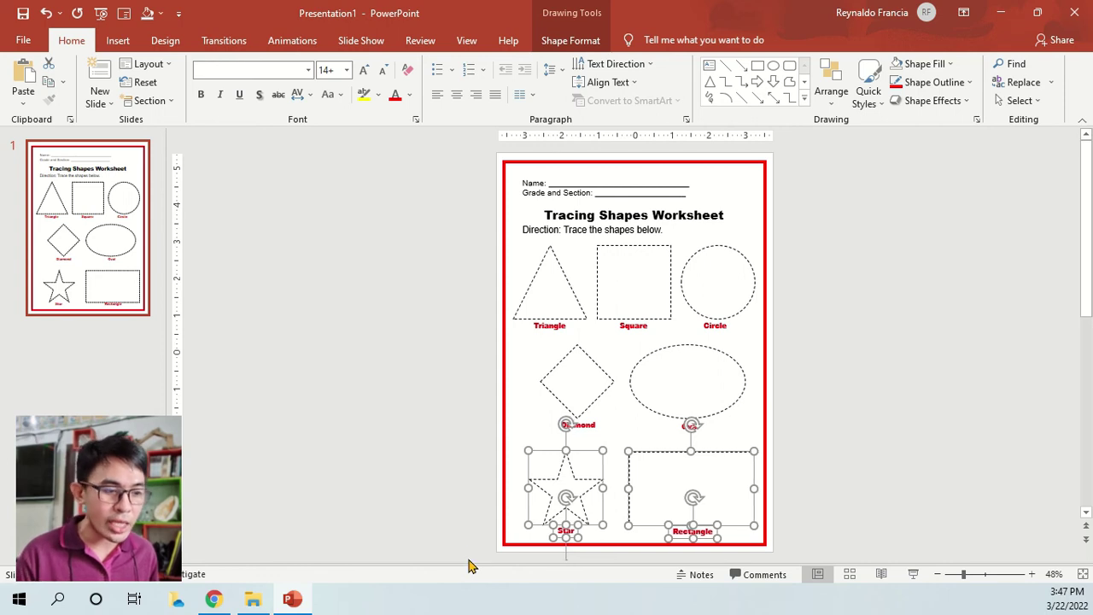
key("Left")
key("Left")
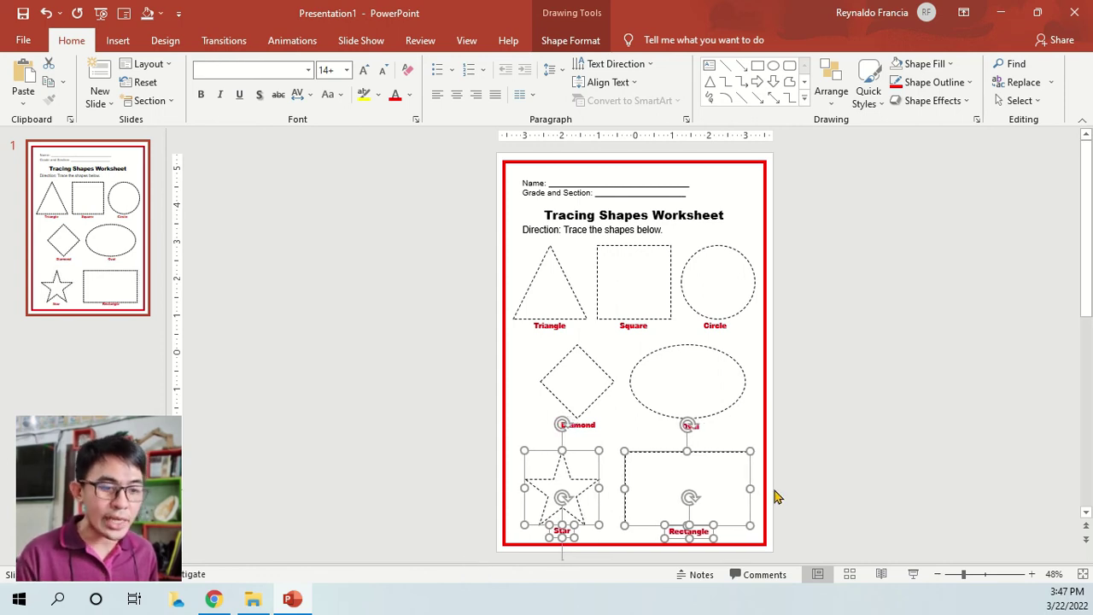
left_click(812, 442)
Select the diamond and oval row with labels and nudge it down into place
left_click_drag(834, 458, 459, 350)
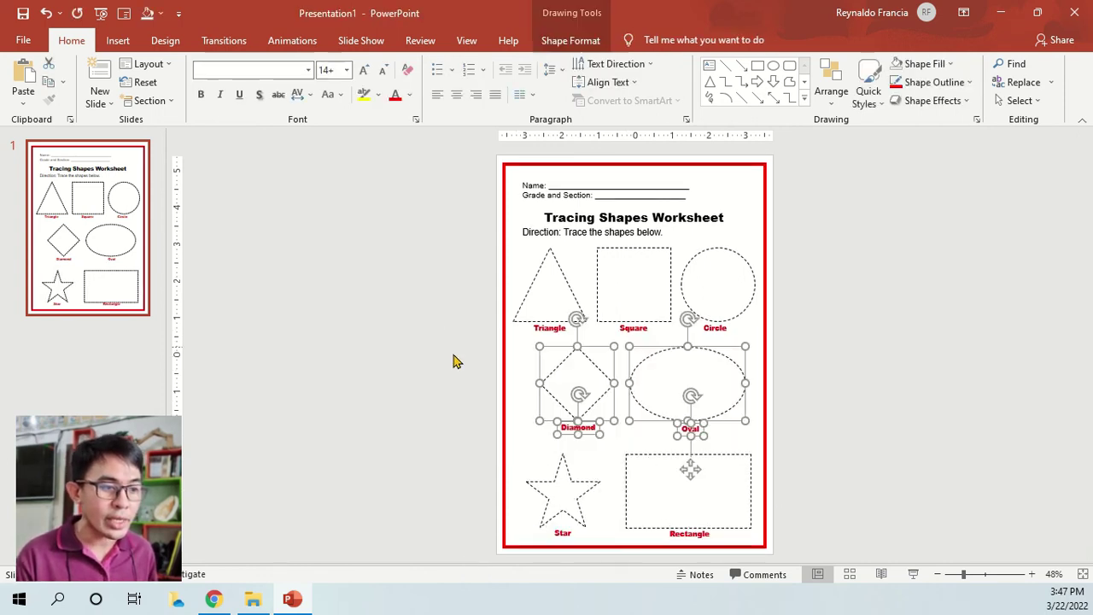
key("Down")
key("Right")
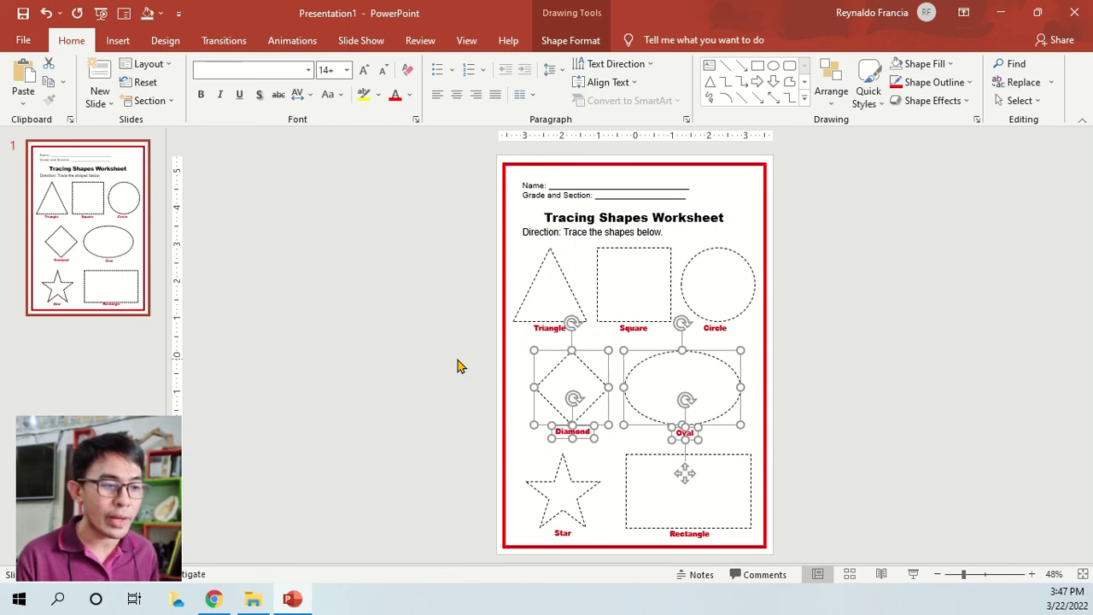
key("Left")
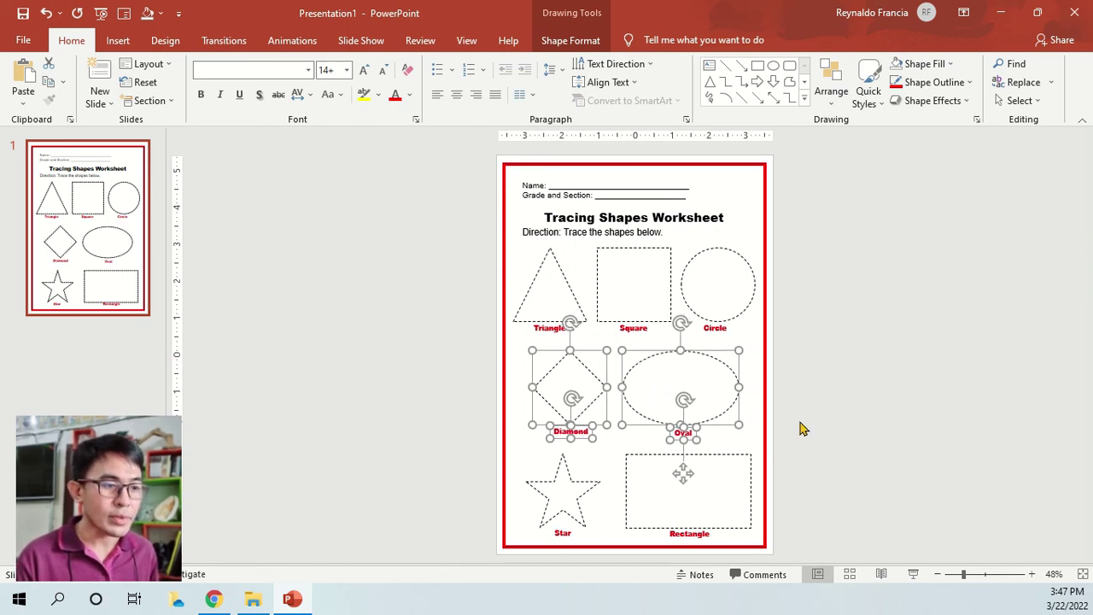
left_click(821, 425)
Review the page layout and check the Direction instruction text
scroll(632, 412, "up", 3, "ctrl")
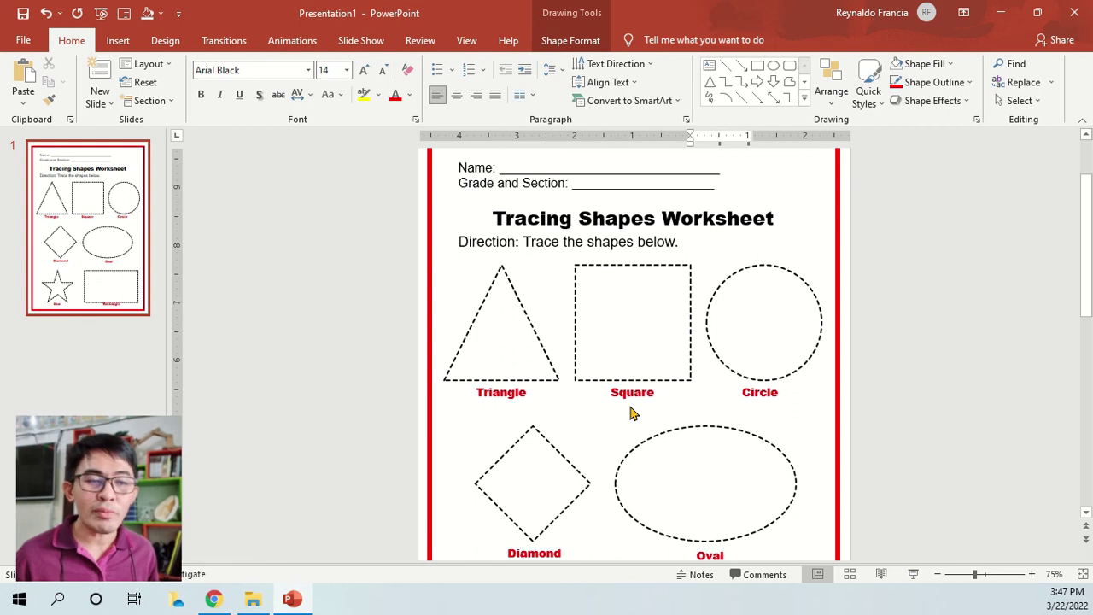
scroll(629, 407, "down", 3)
scroll(648, 406, "down", 4, "ctrl")
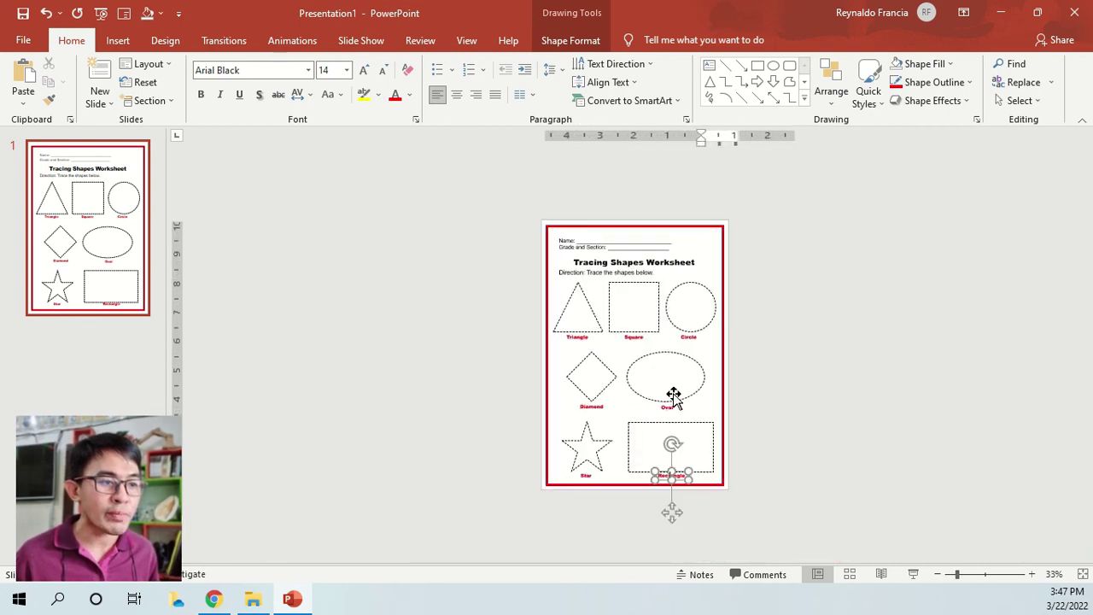
scroll(787, 365, "up", 2, "ctrl")
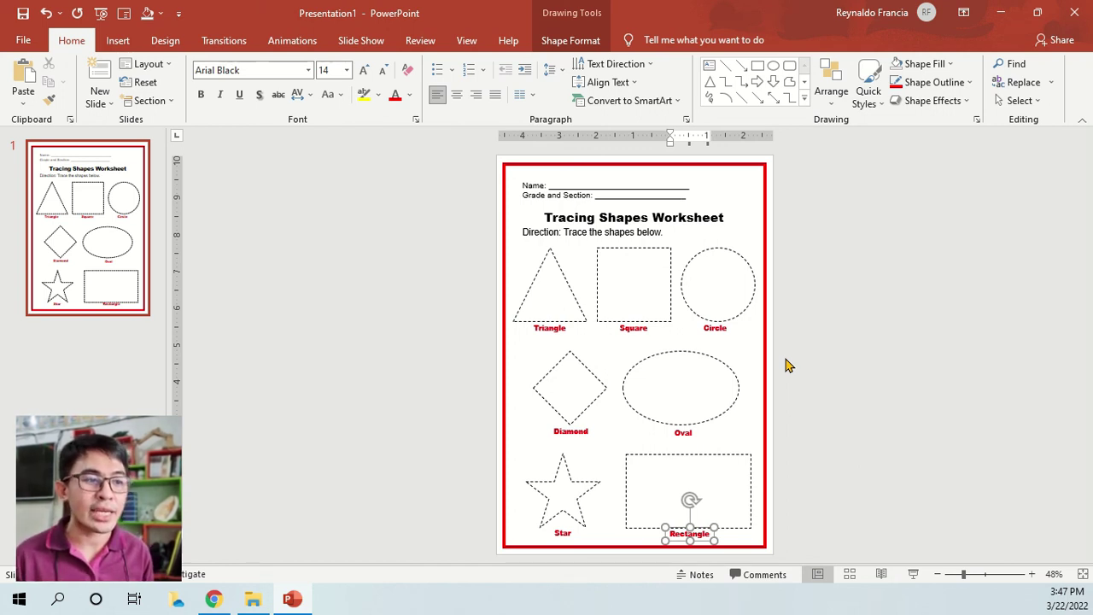
left_click(639, 232)
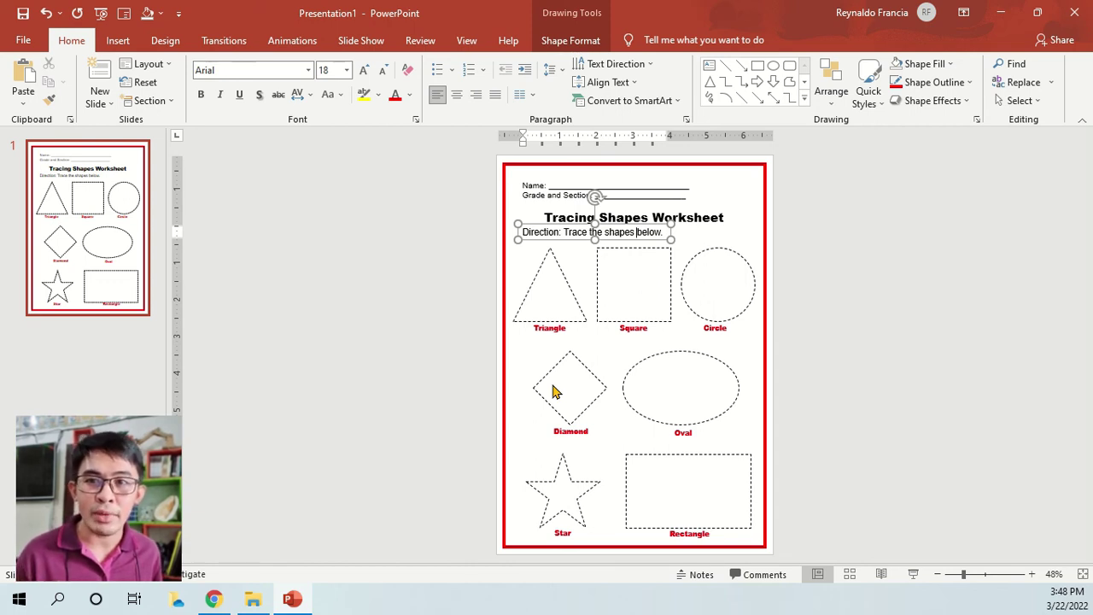
left_click(397, 362)
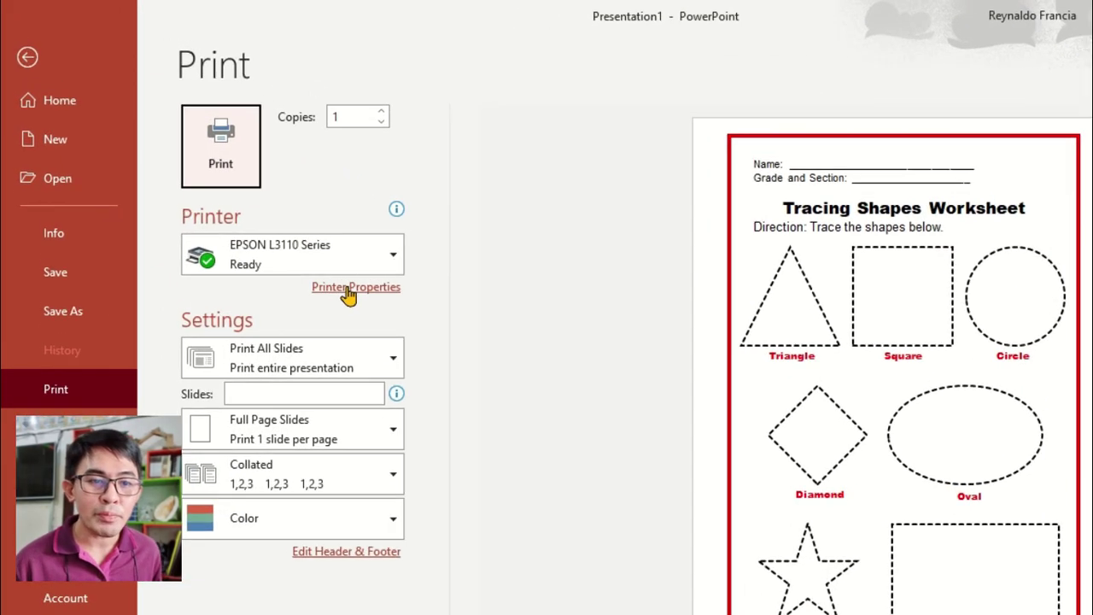
Set the EPSON L3110 document size to A4 210 x 297 mm and print the worksheet
left_click(348, 291)
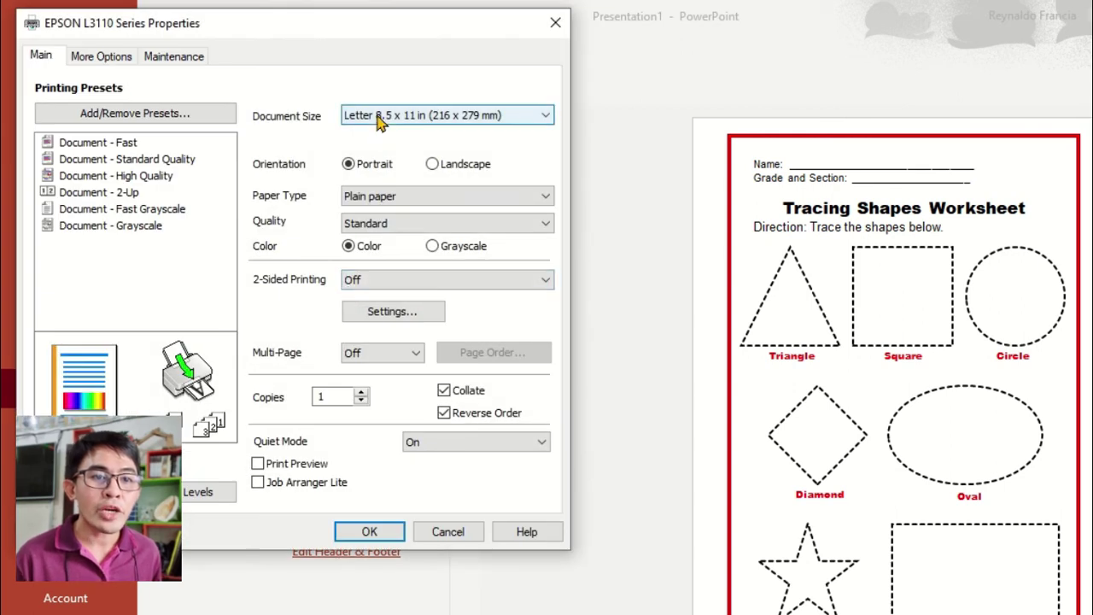
left_click(381, 122)
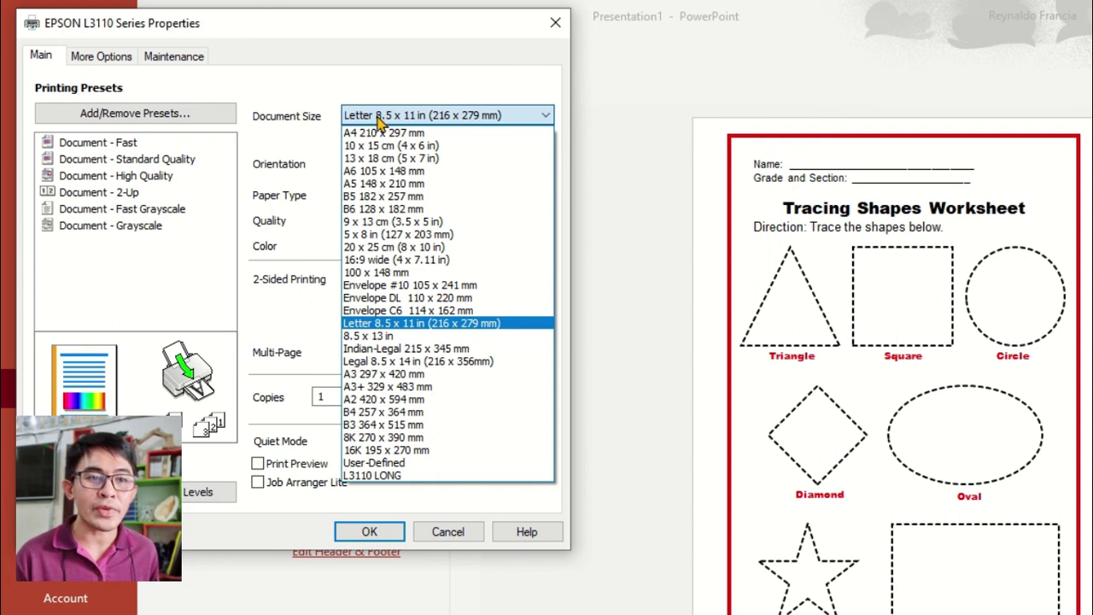
left_click(378, 134)
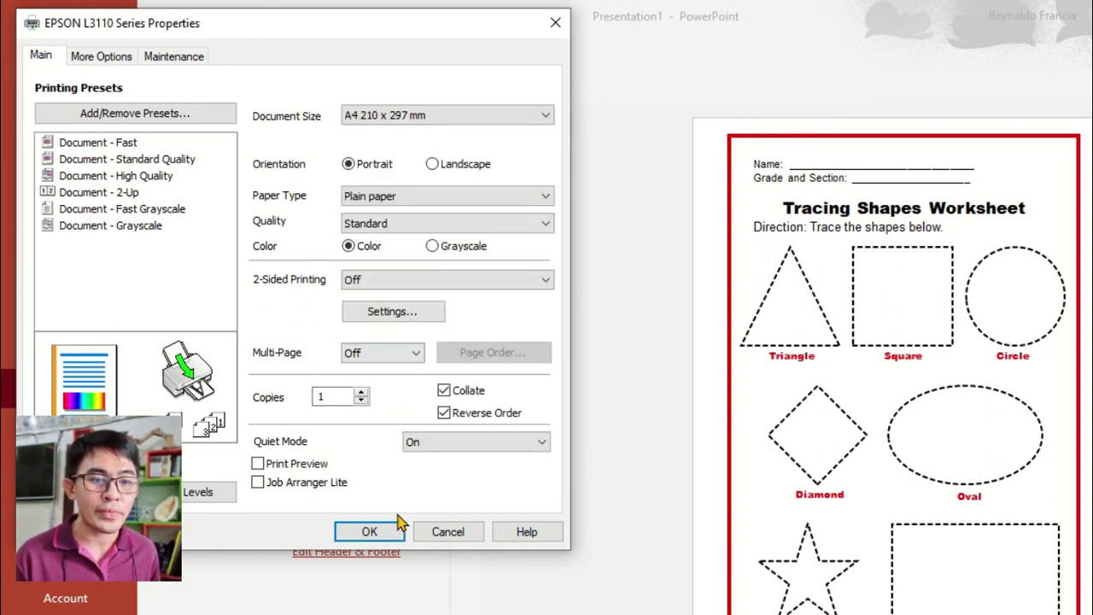
left_click(372, 529)
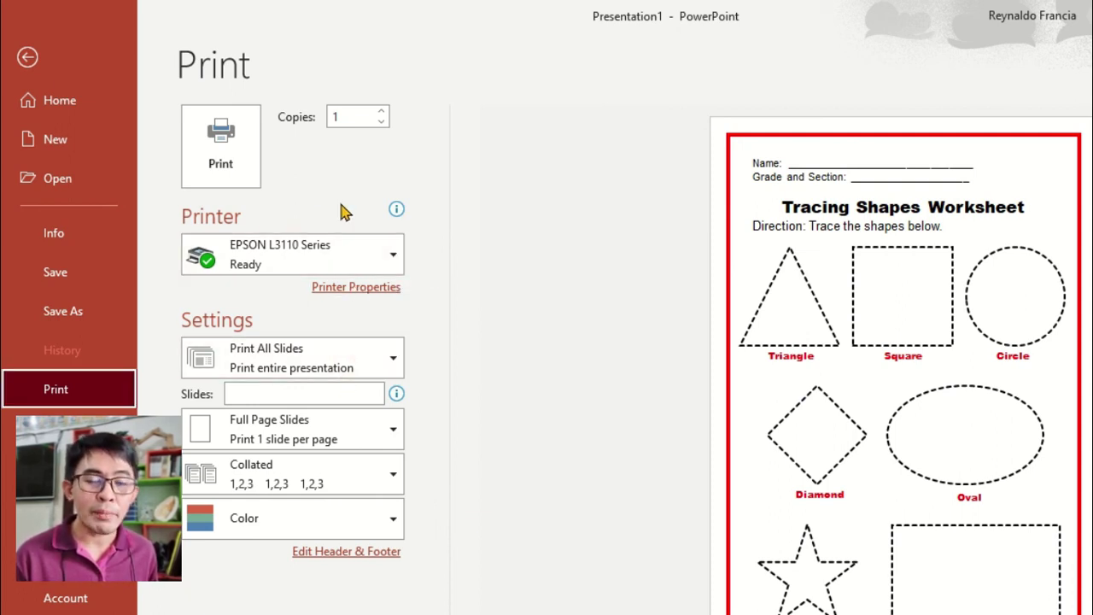
mouse_move(344, 211)
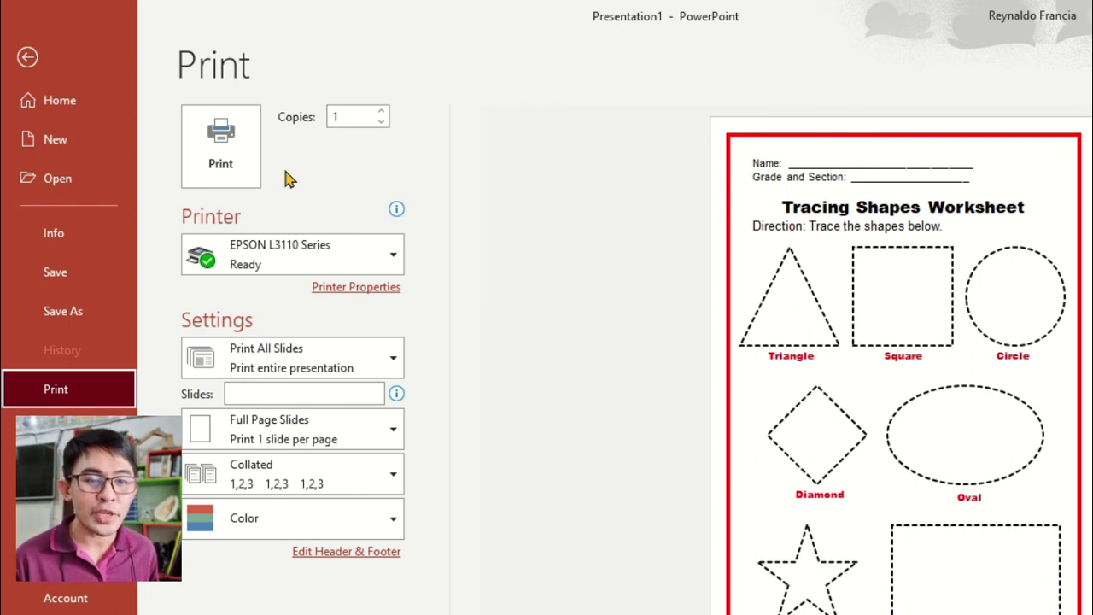
left_click(223, 162)
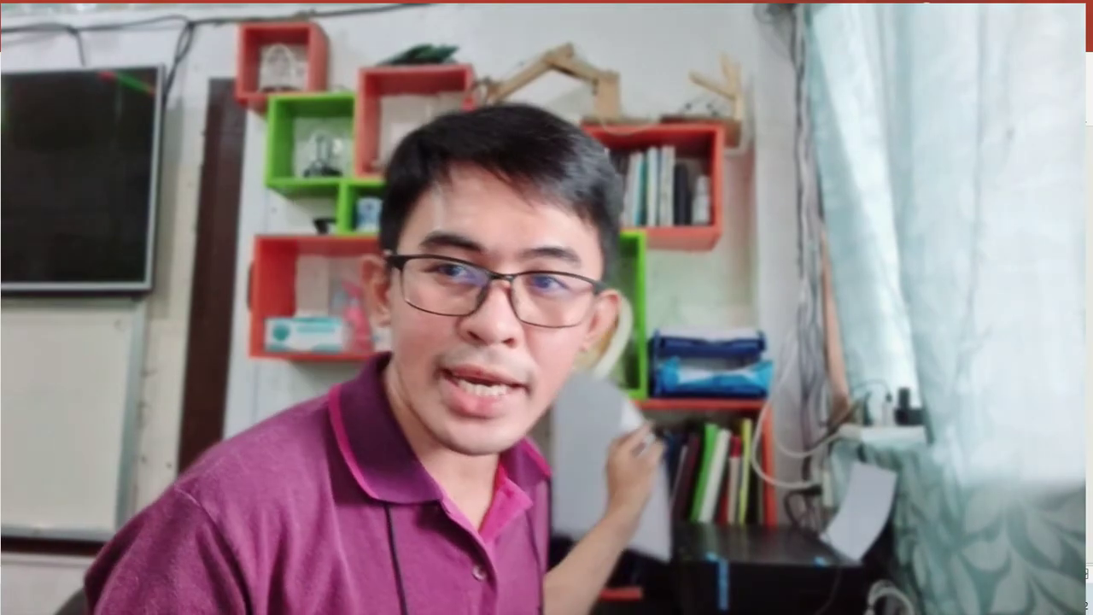